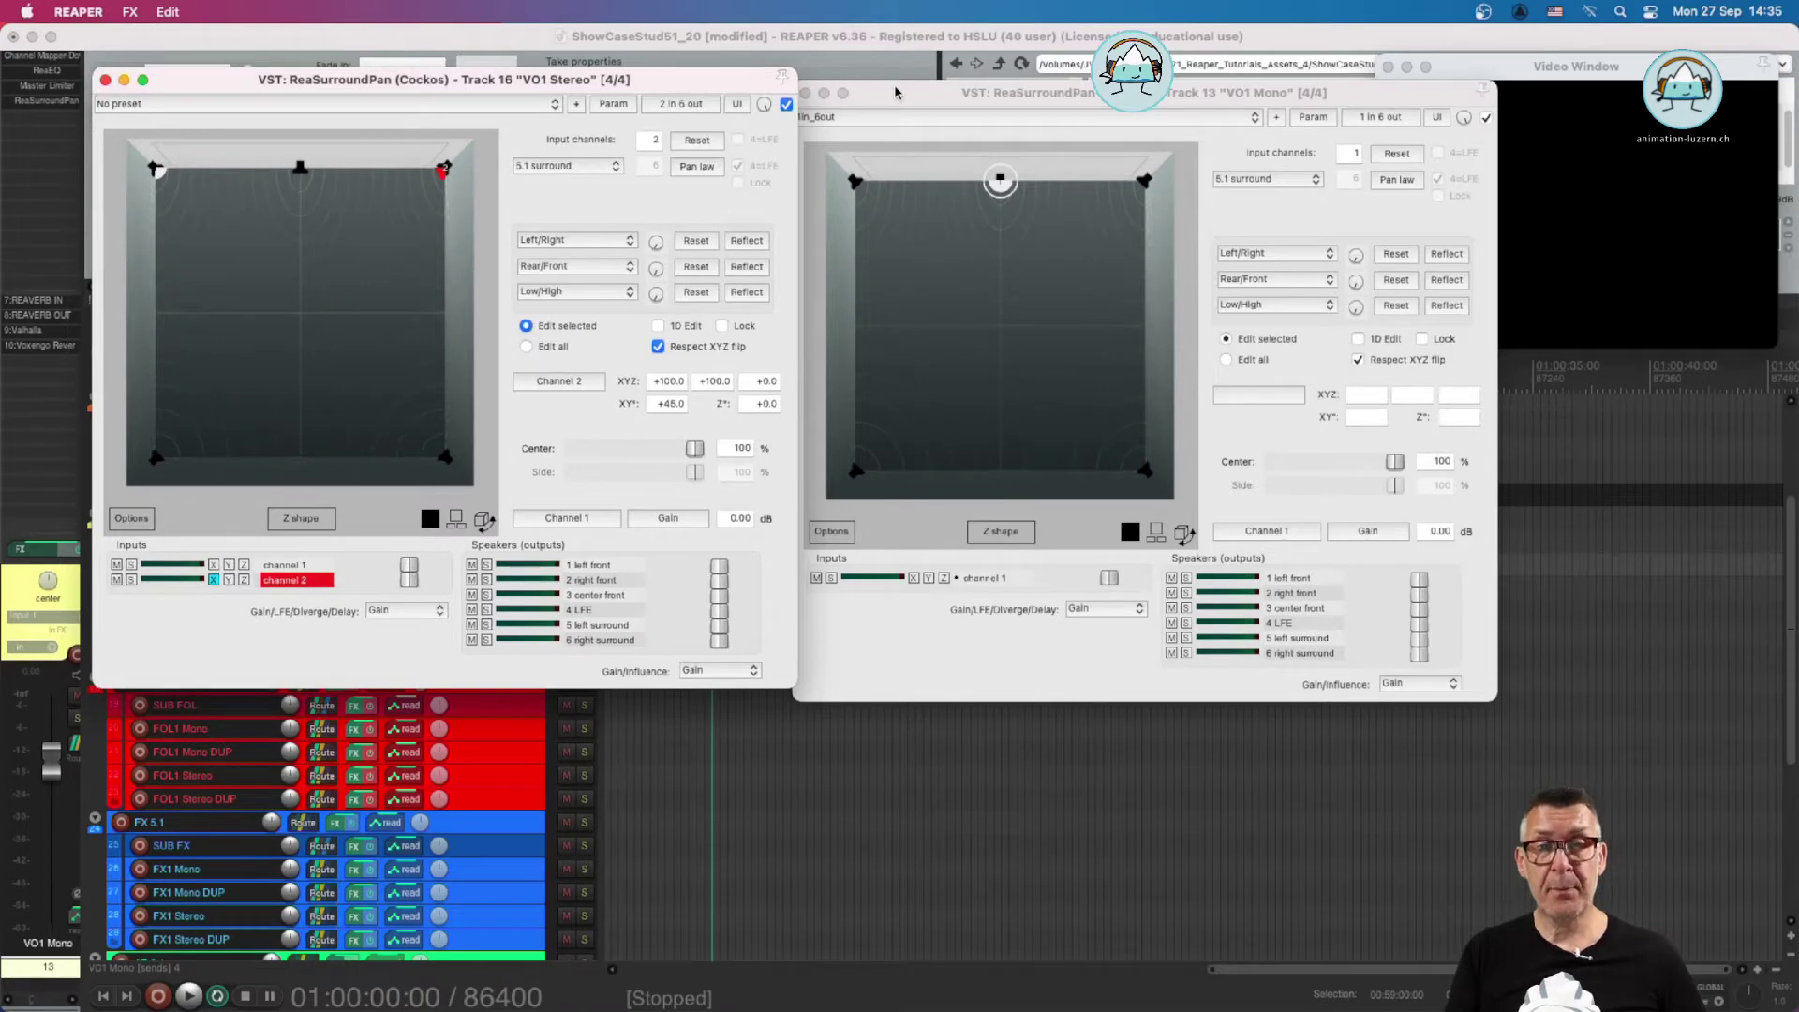
Move the VO1 Mono and VO1 Stereo panner windows aside and bring VO1 Mono to the front
left_click_drag(895, 91, 982, 77)
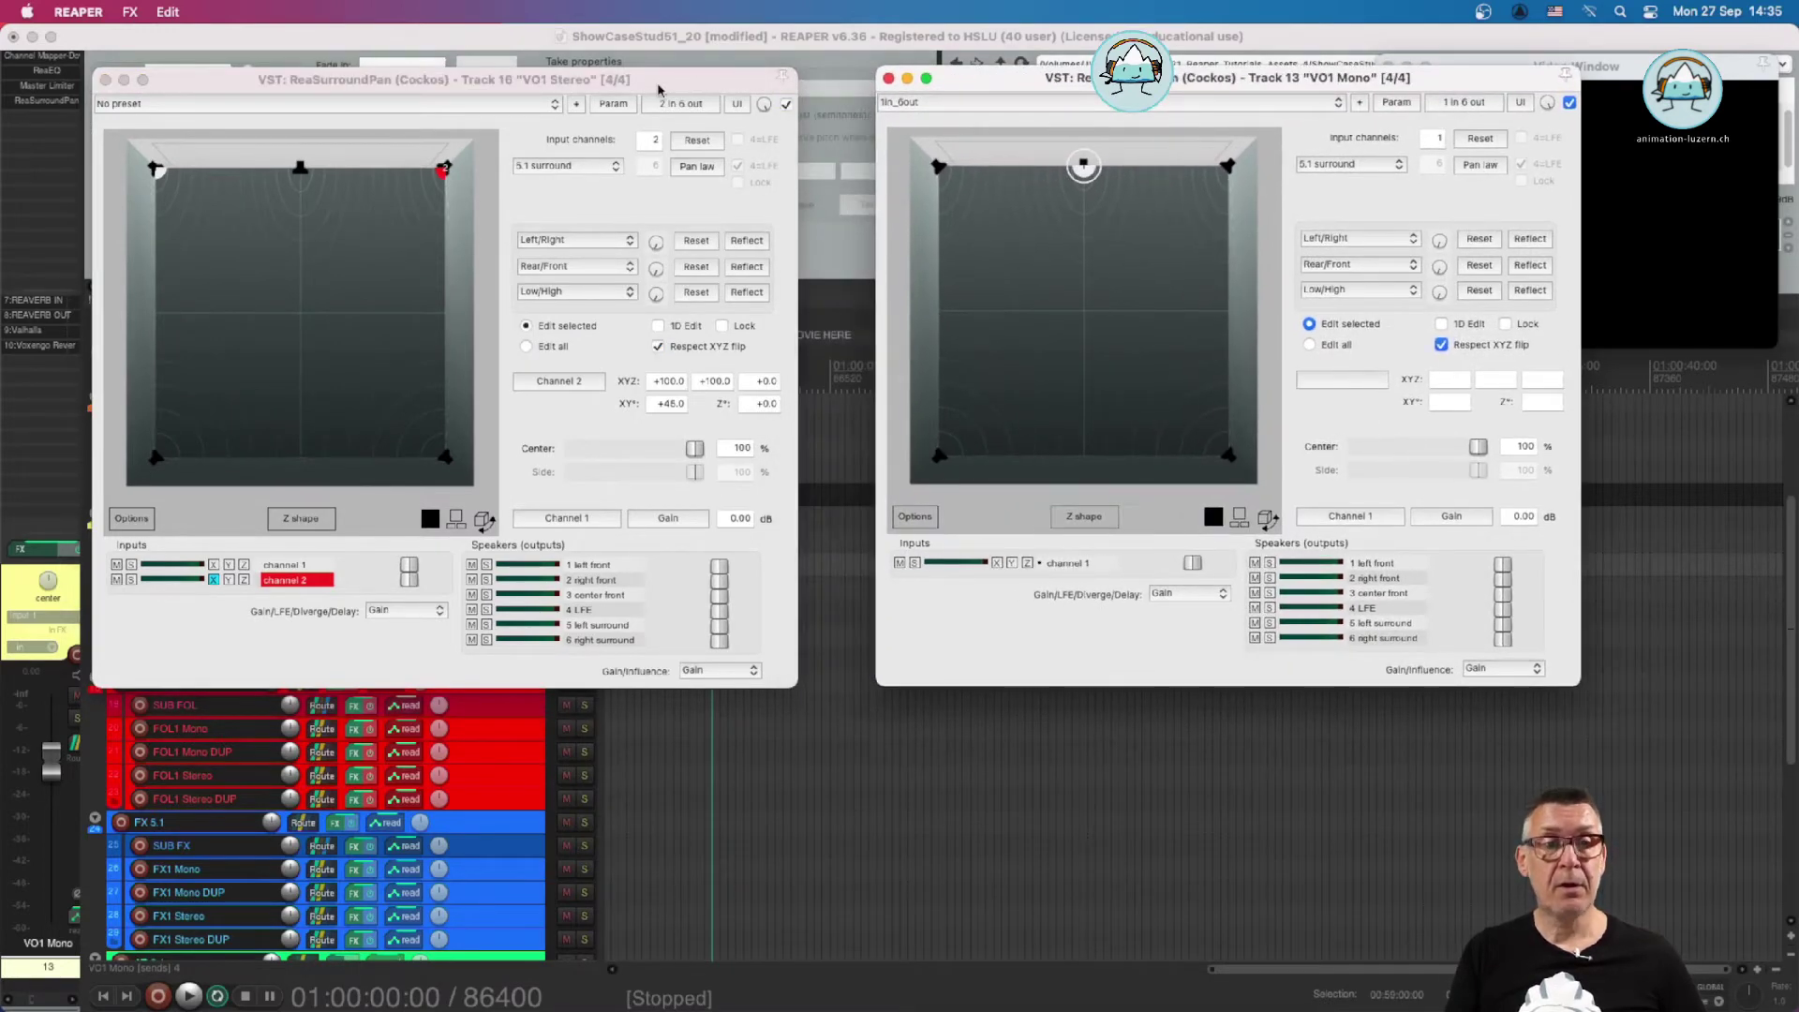
left_click_drag(659, 90, 722, 92)
left_click(1071, 89)
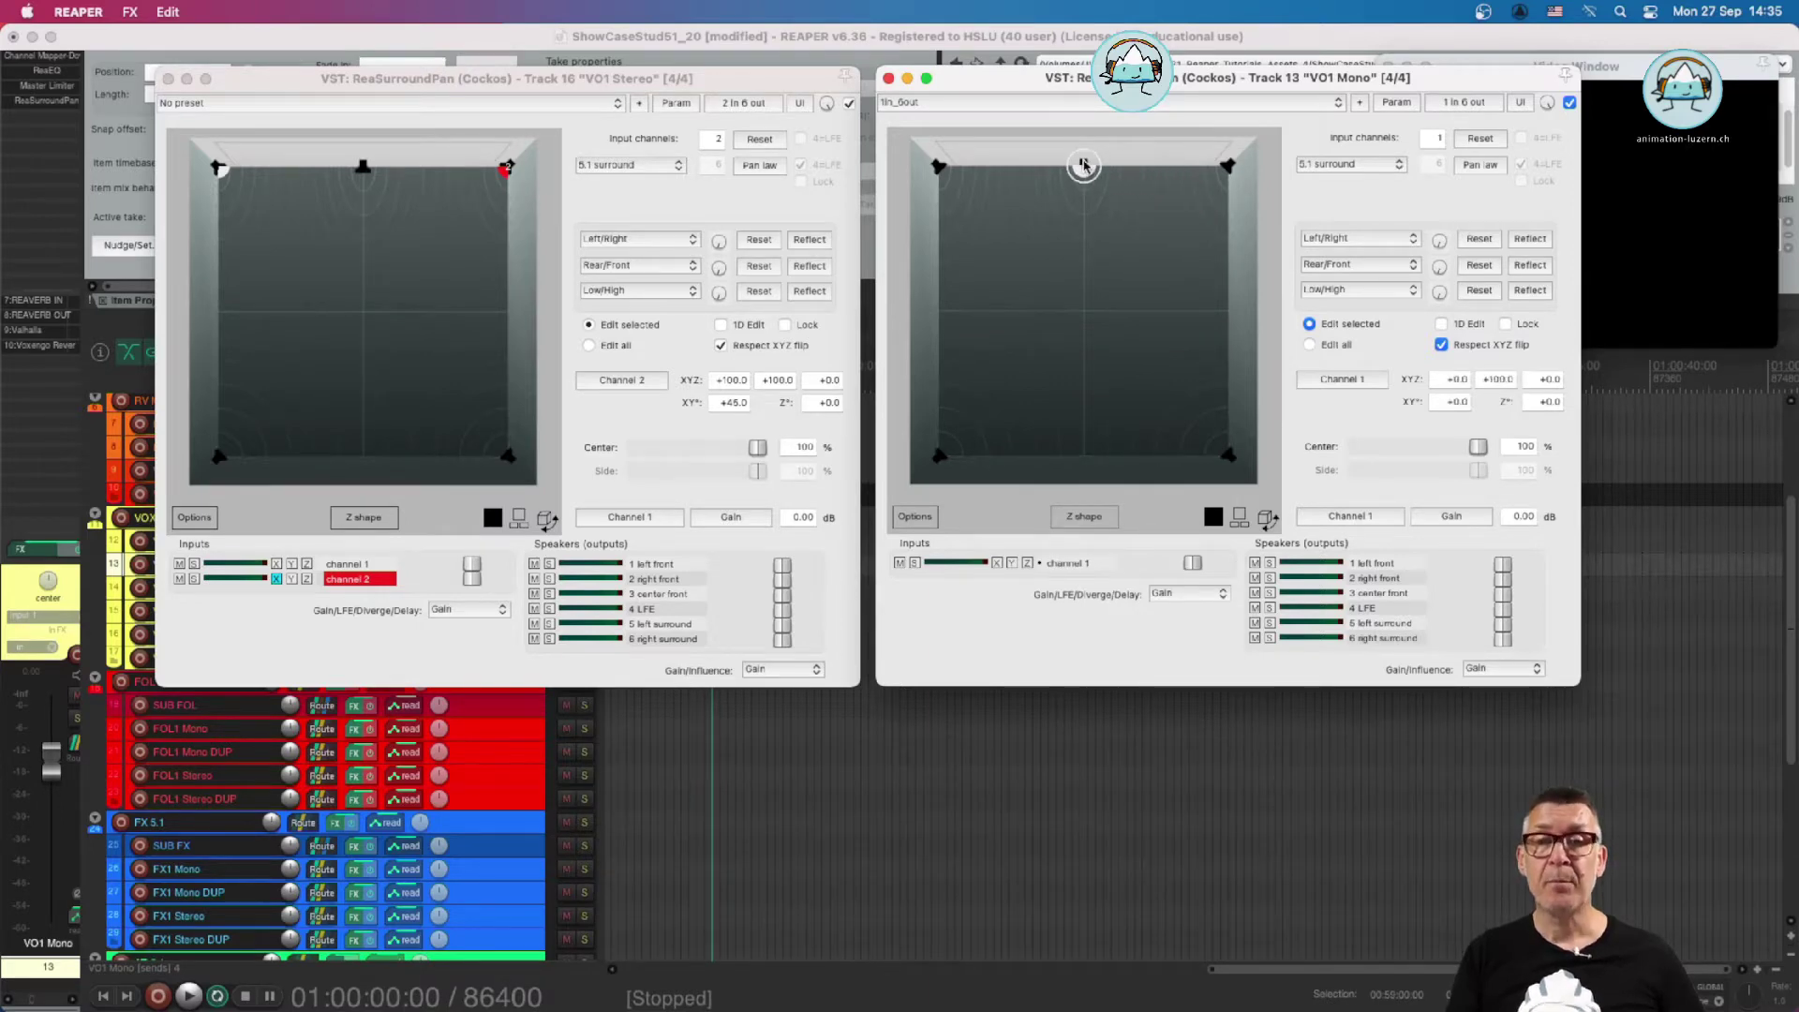
Clear both panners off the browser and drop Notifies_Mono.wav on VO1 Mono at 1:00:00:00, time-selecting it
left_click_drag(1026, 85, 1273, 457)
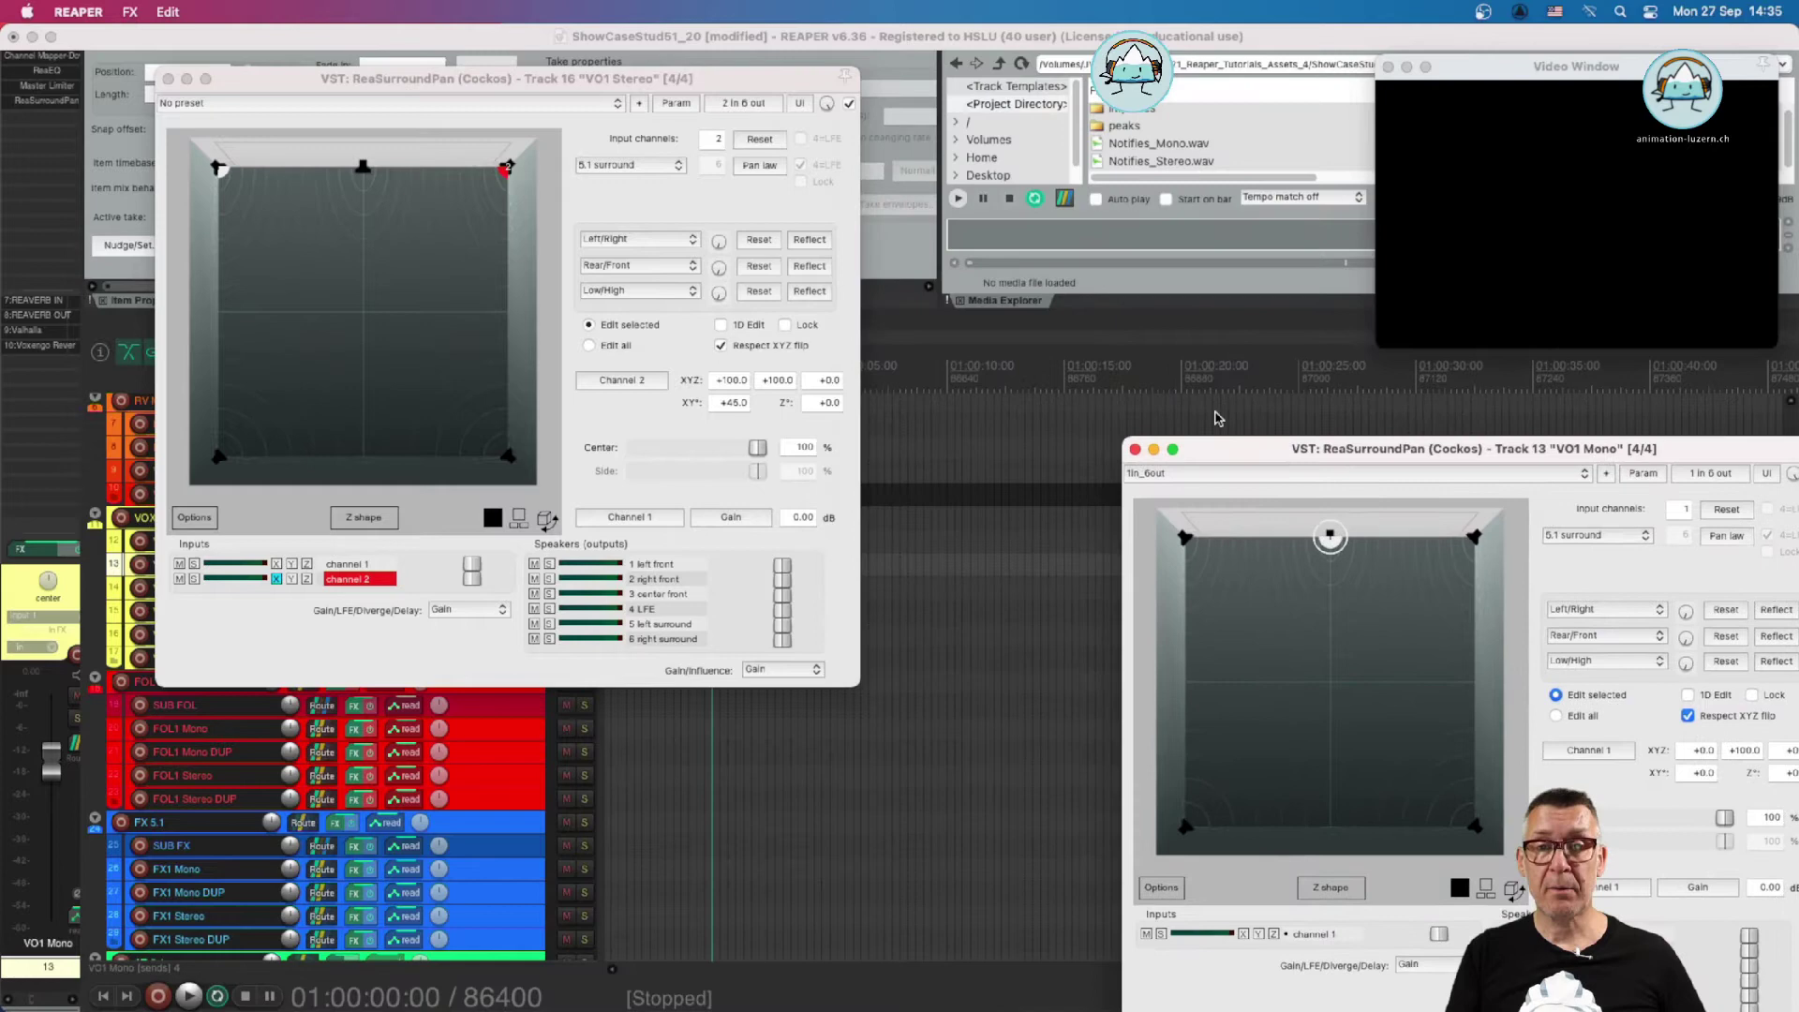
left_click_drag(736, 87, 604, 782)
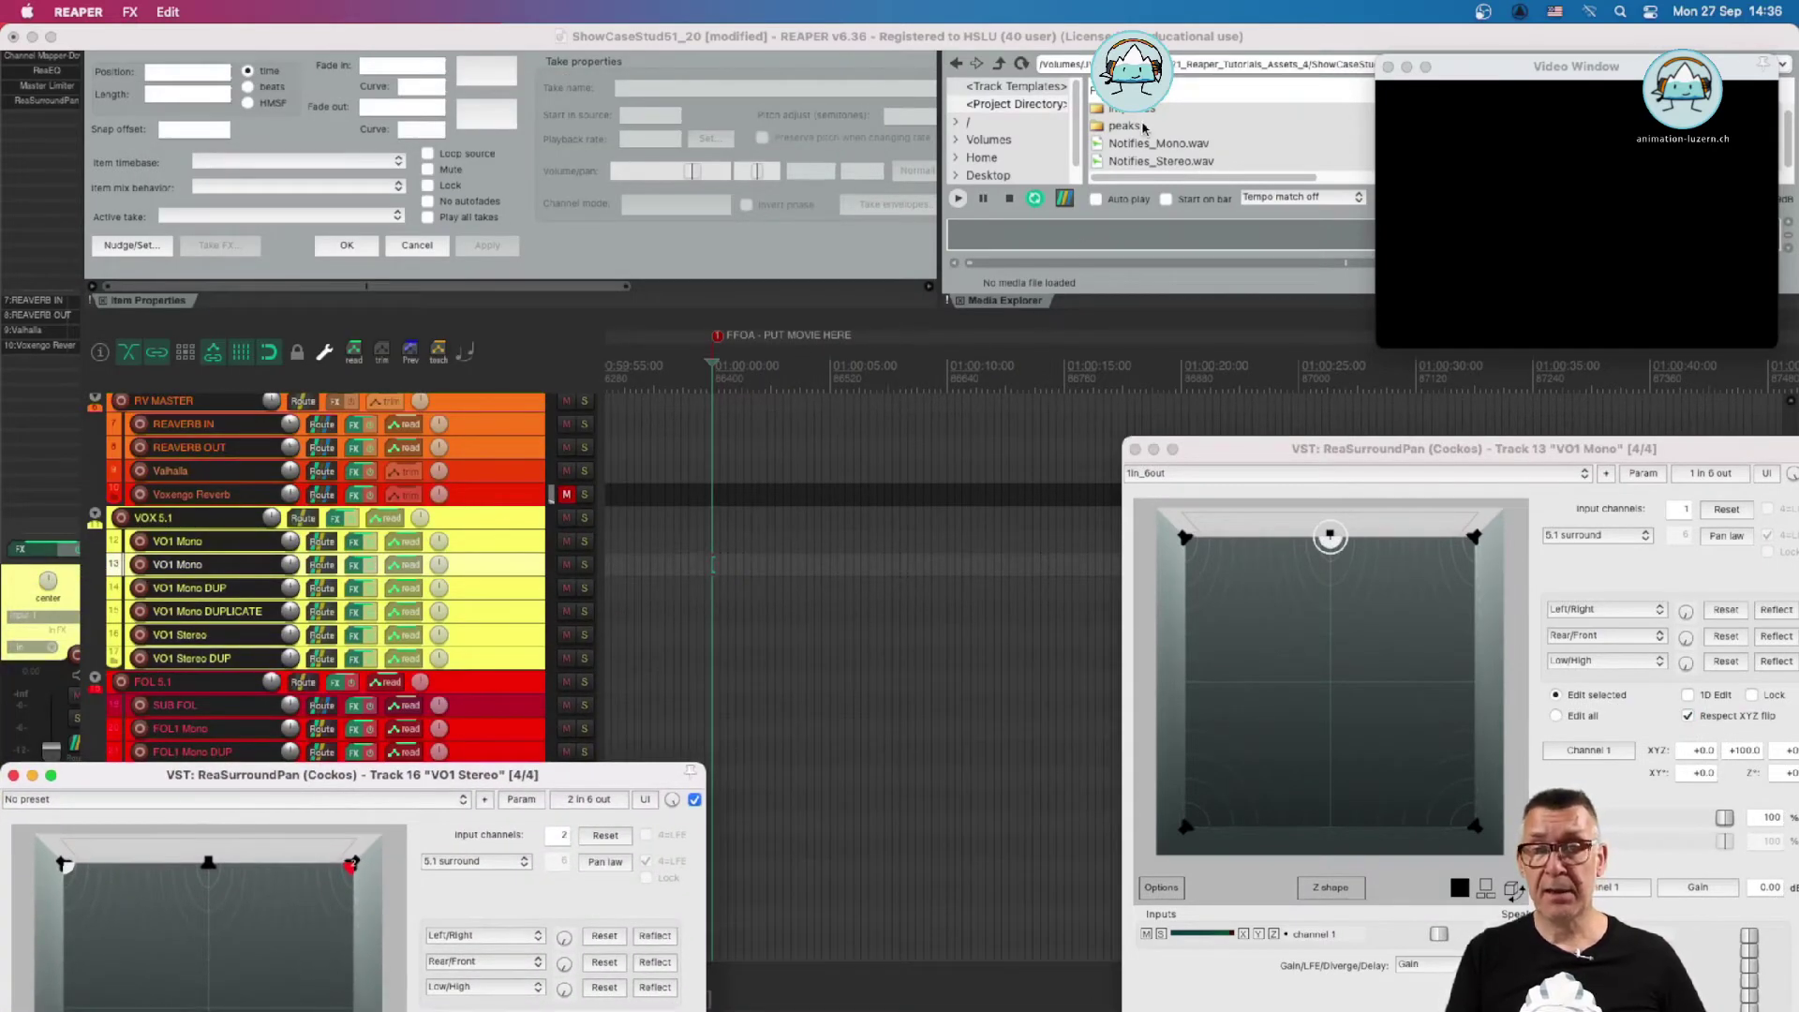
left_click(1143, 146)
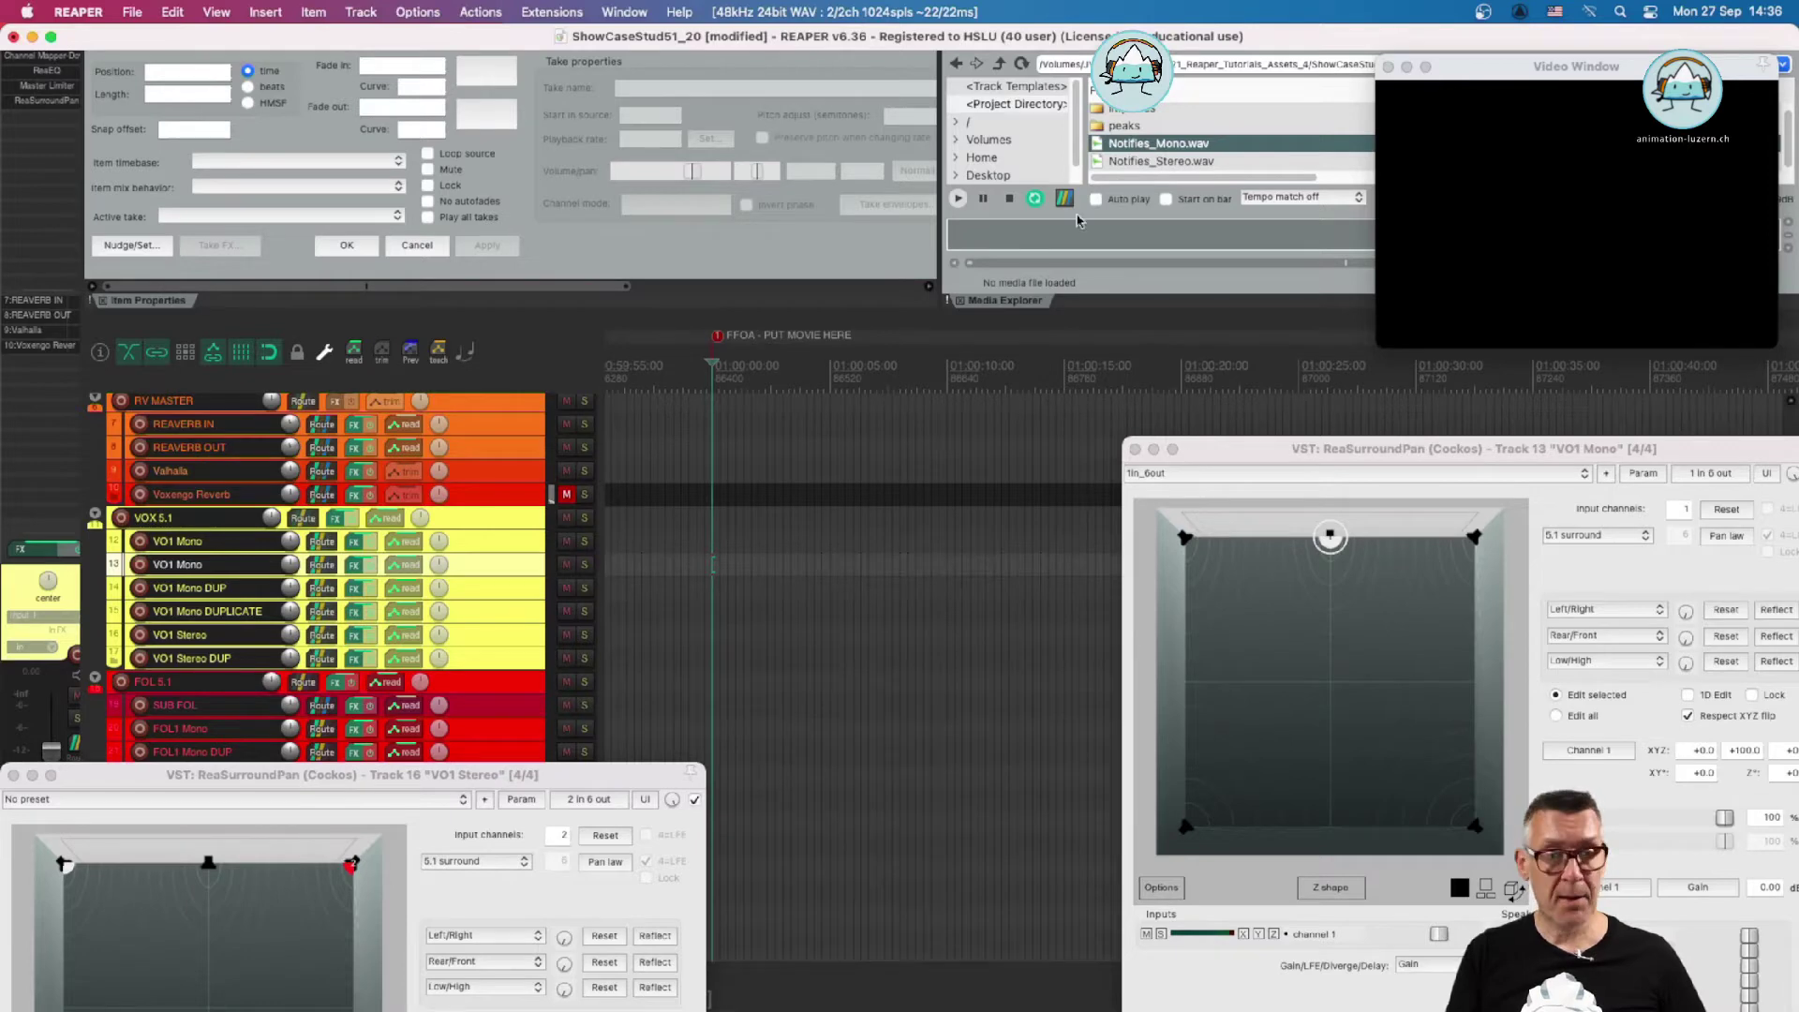
left_click_drag(1078, 221, 716, 562)
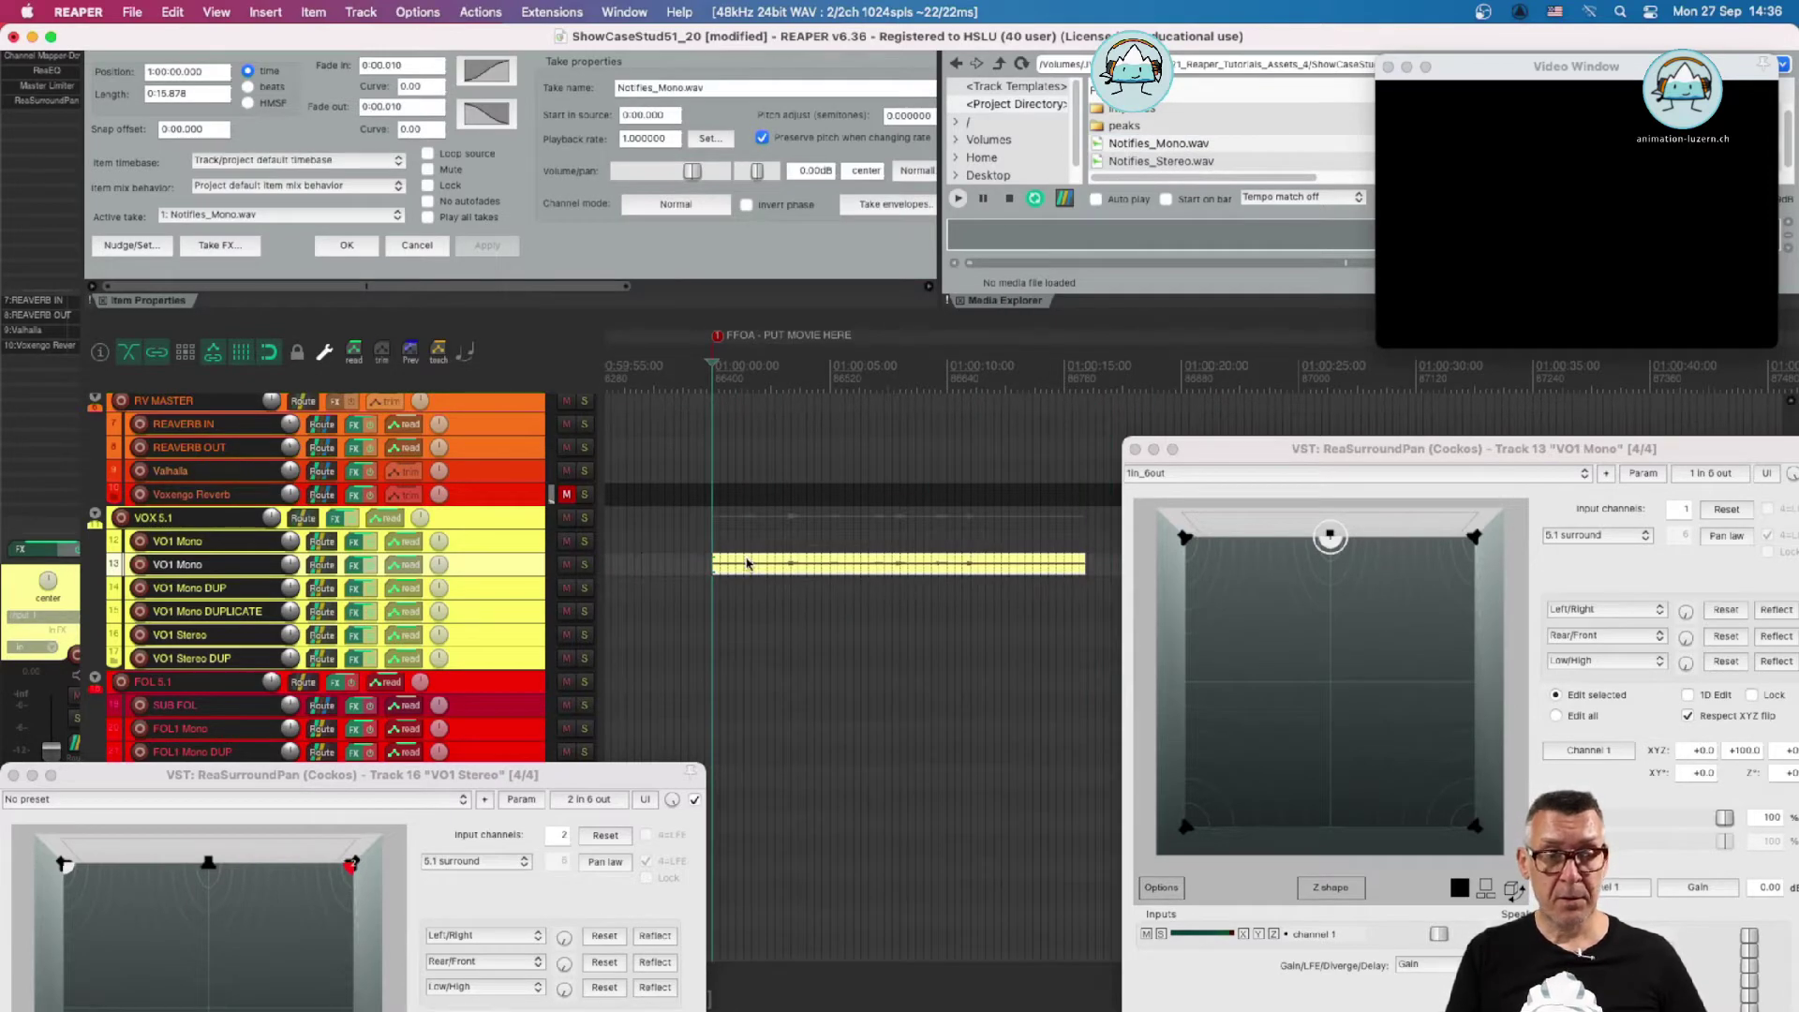
left_click(747, 562)
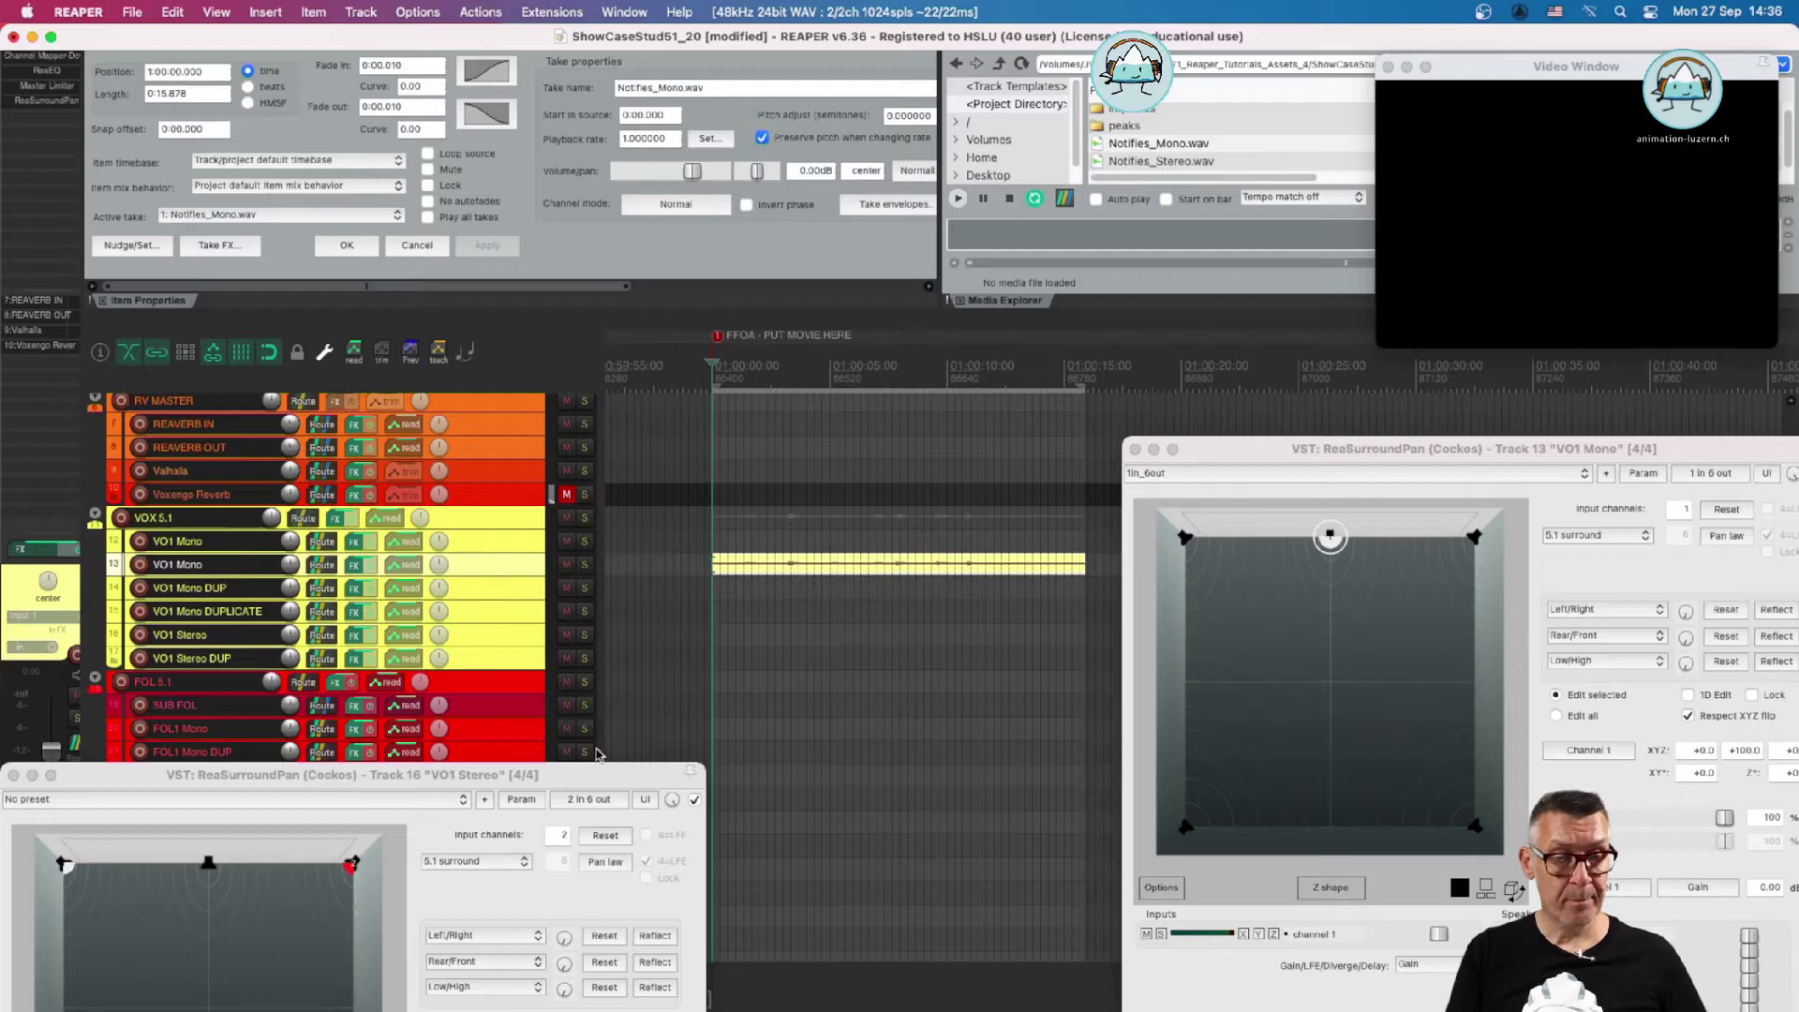
Play the project and sweep the mono voice around the corners to rear-left (X -100, Y -130)
left_click_drag(596, 771, 691, 662)
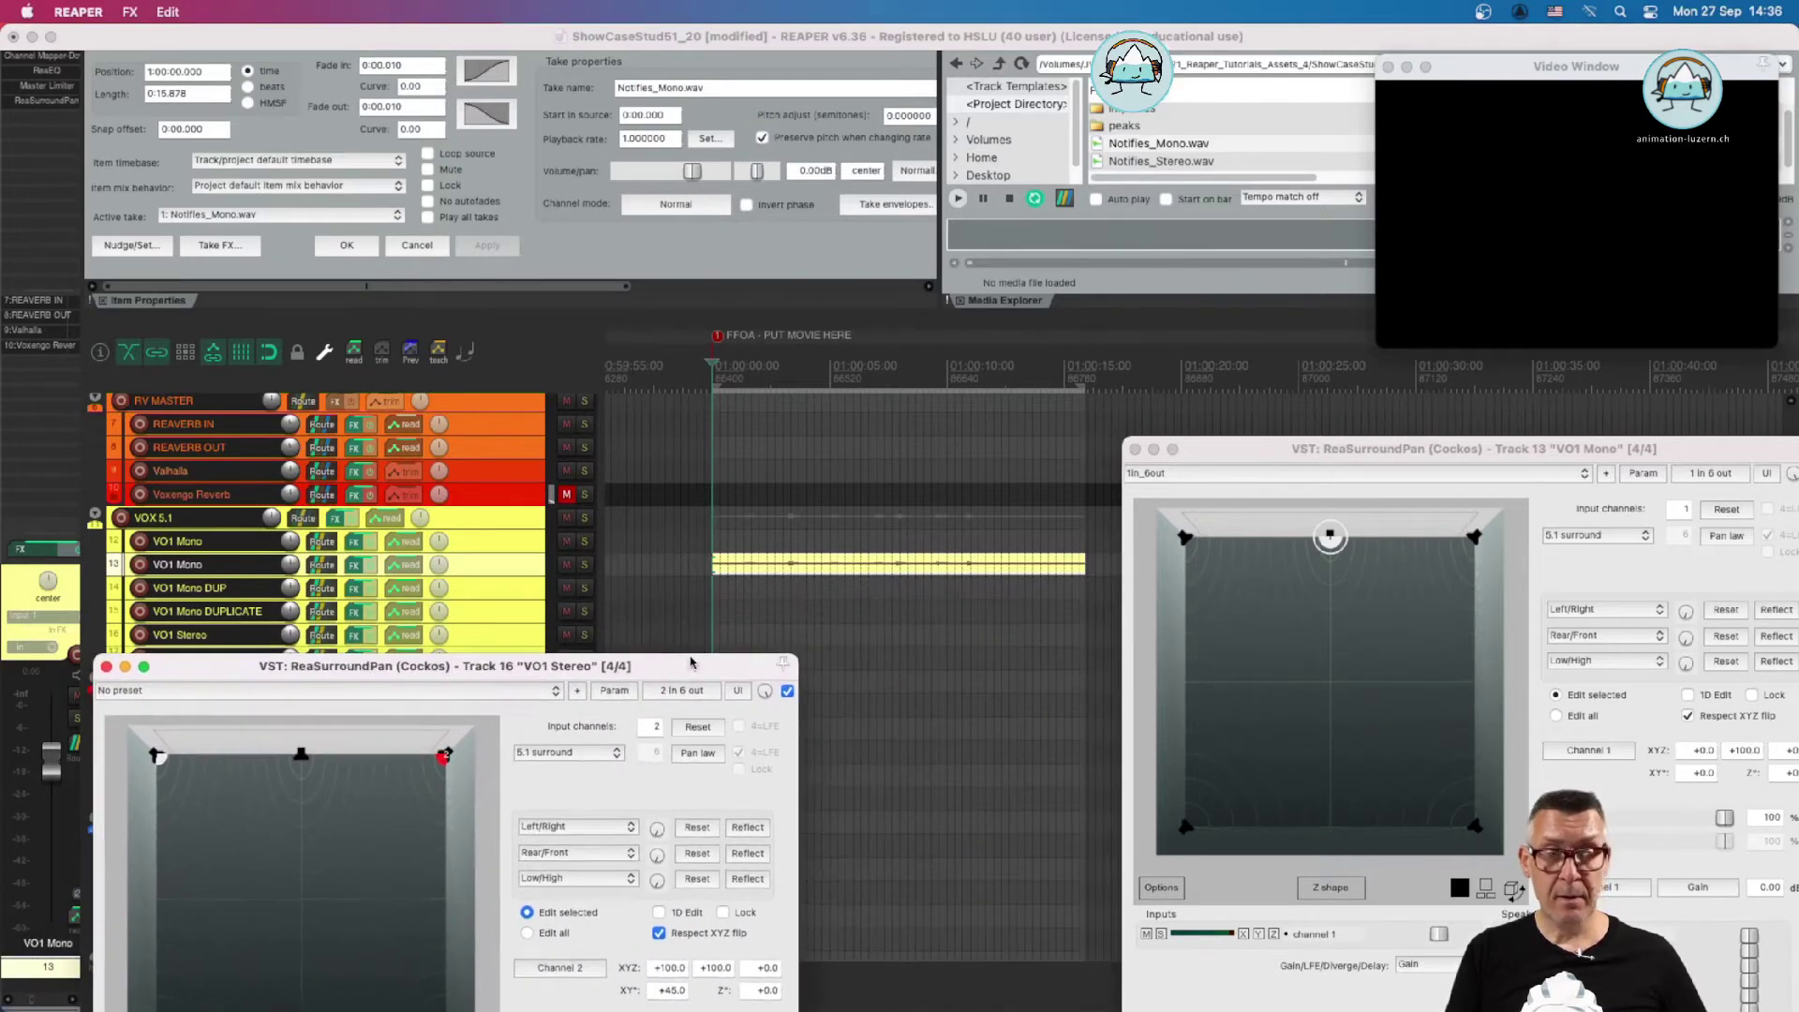
key("F5")
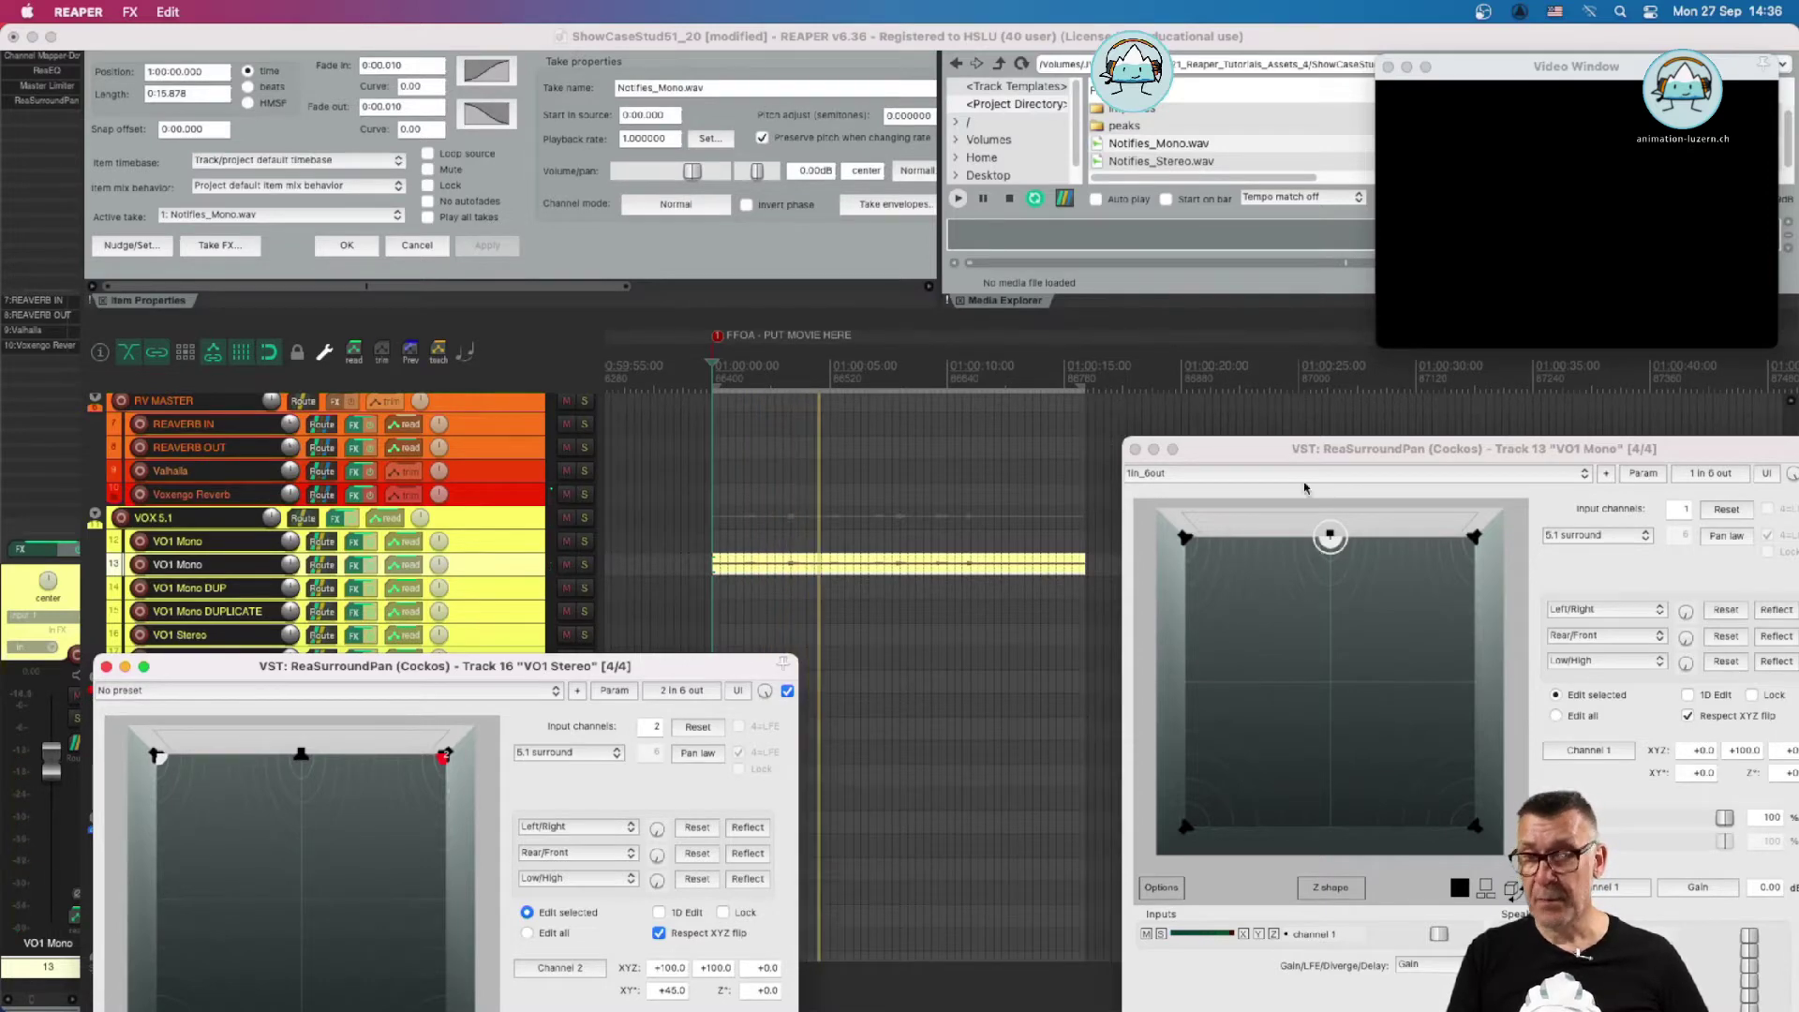
left_click_drag(1298, 447, 1209, 404)
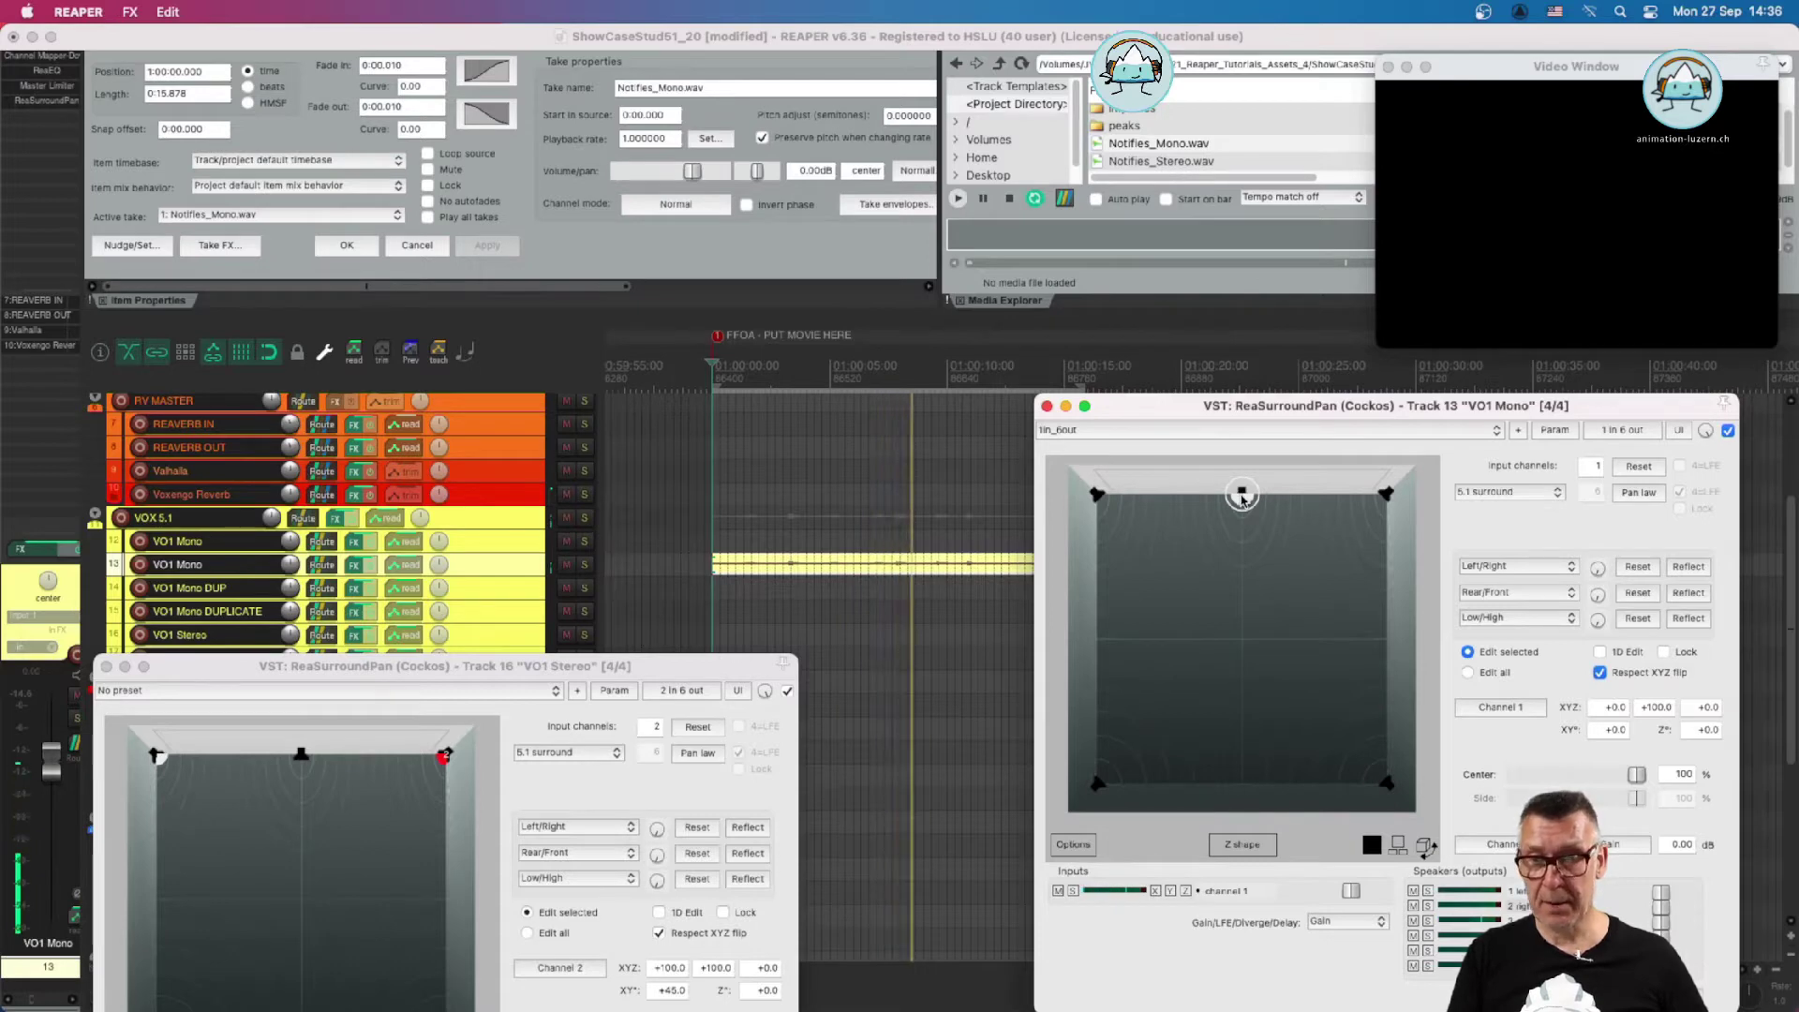
left_click_drag(1242, 495, 1381, 490)
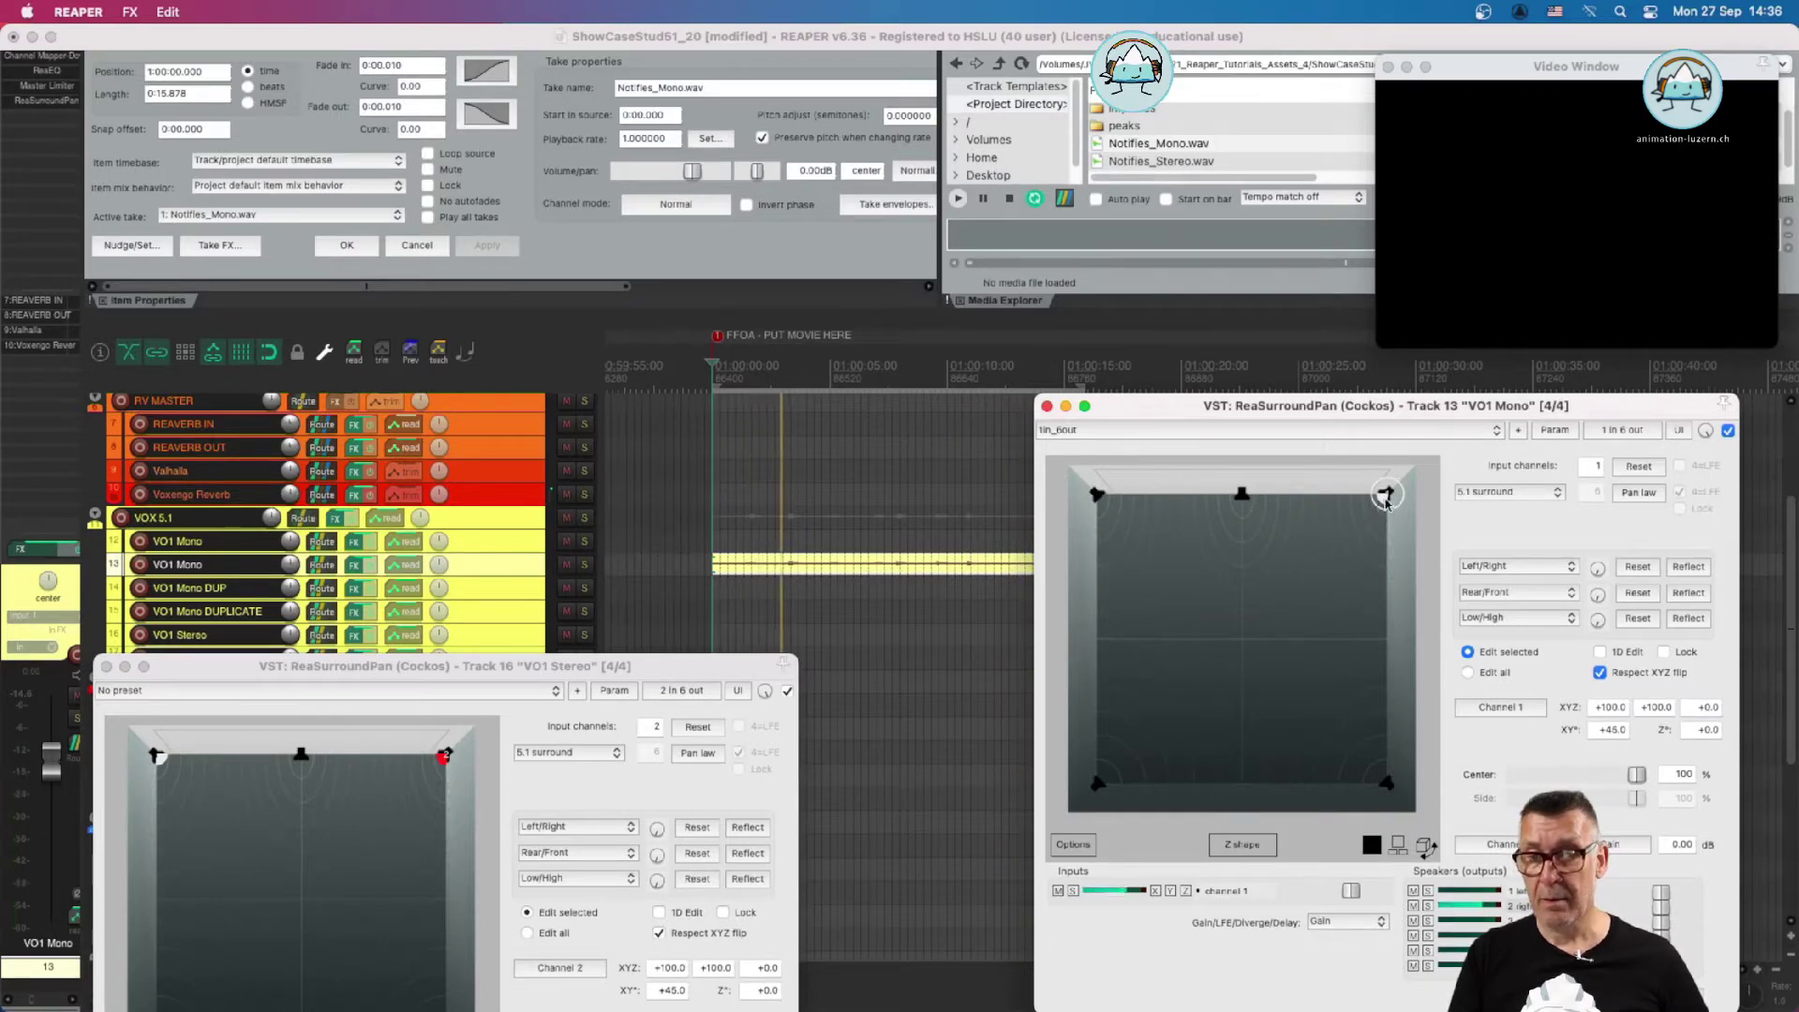
left_click_drag(1388, 502, 1388, 783)
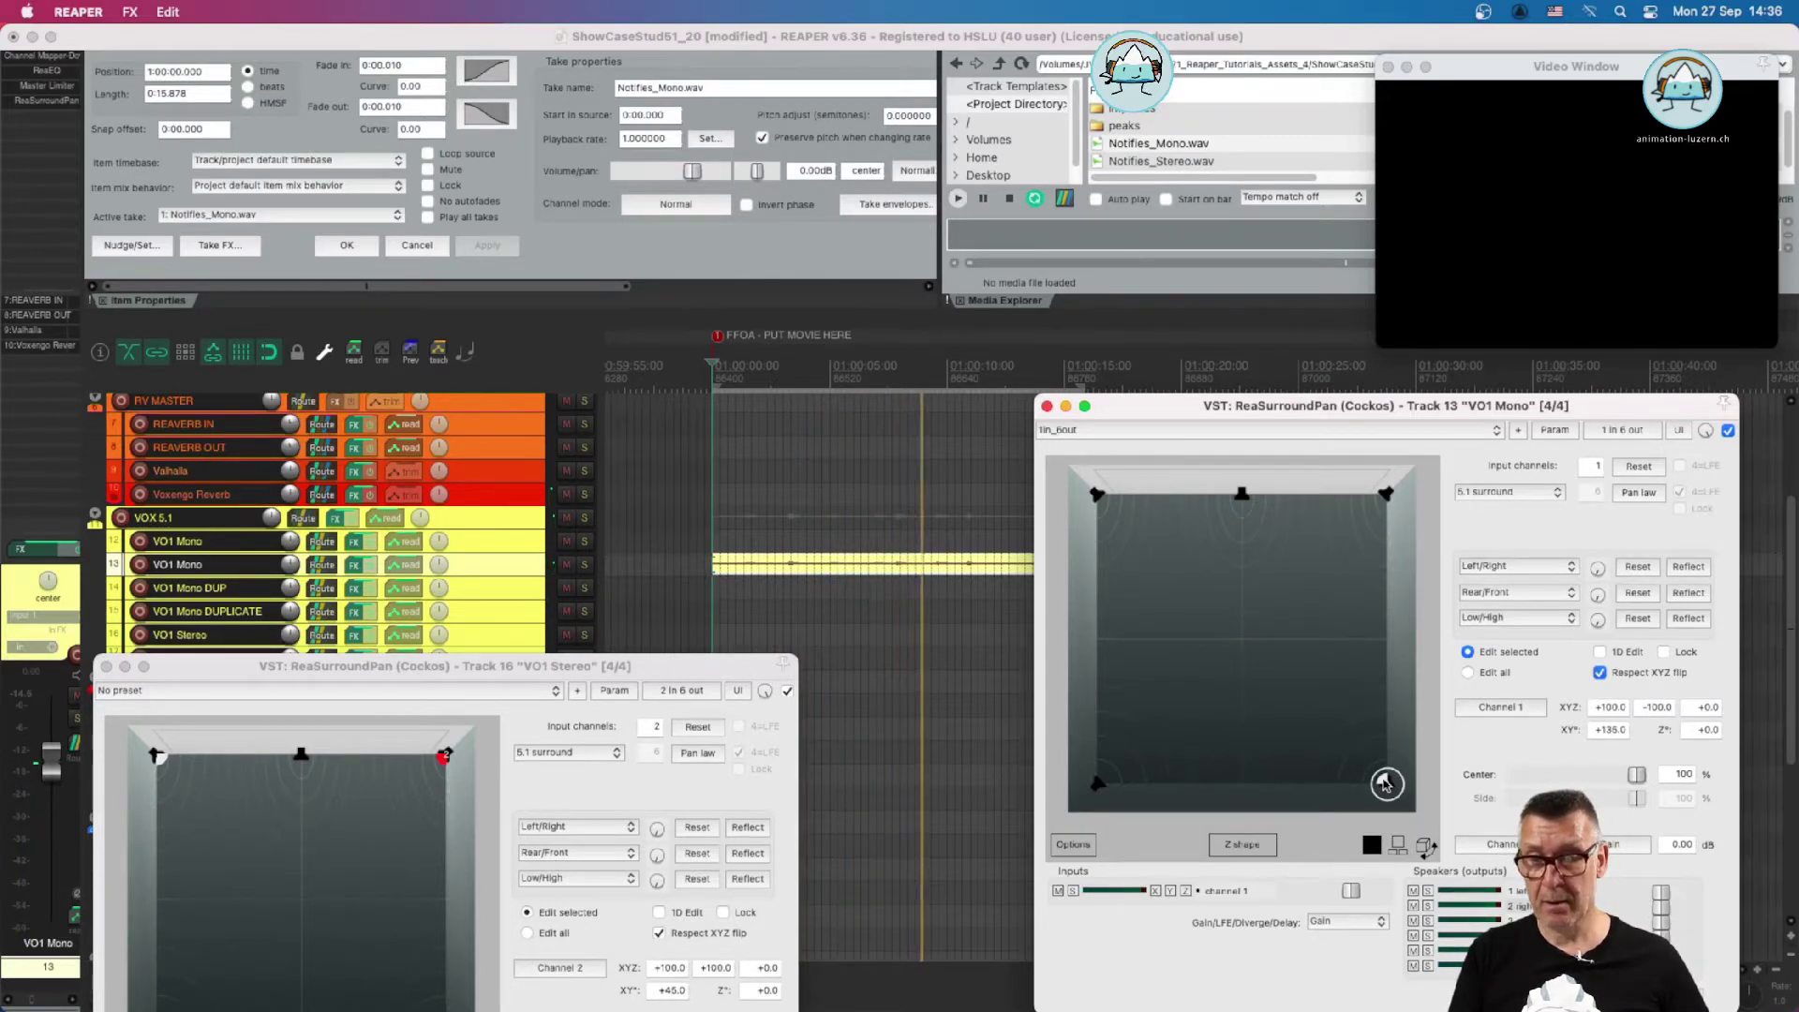
left_click_drag(1388, 784, 1095, 787)
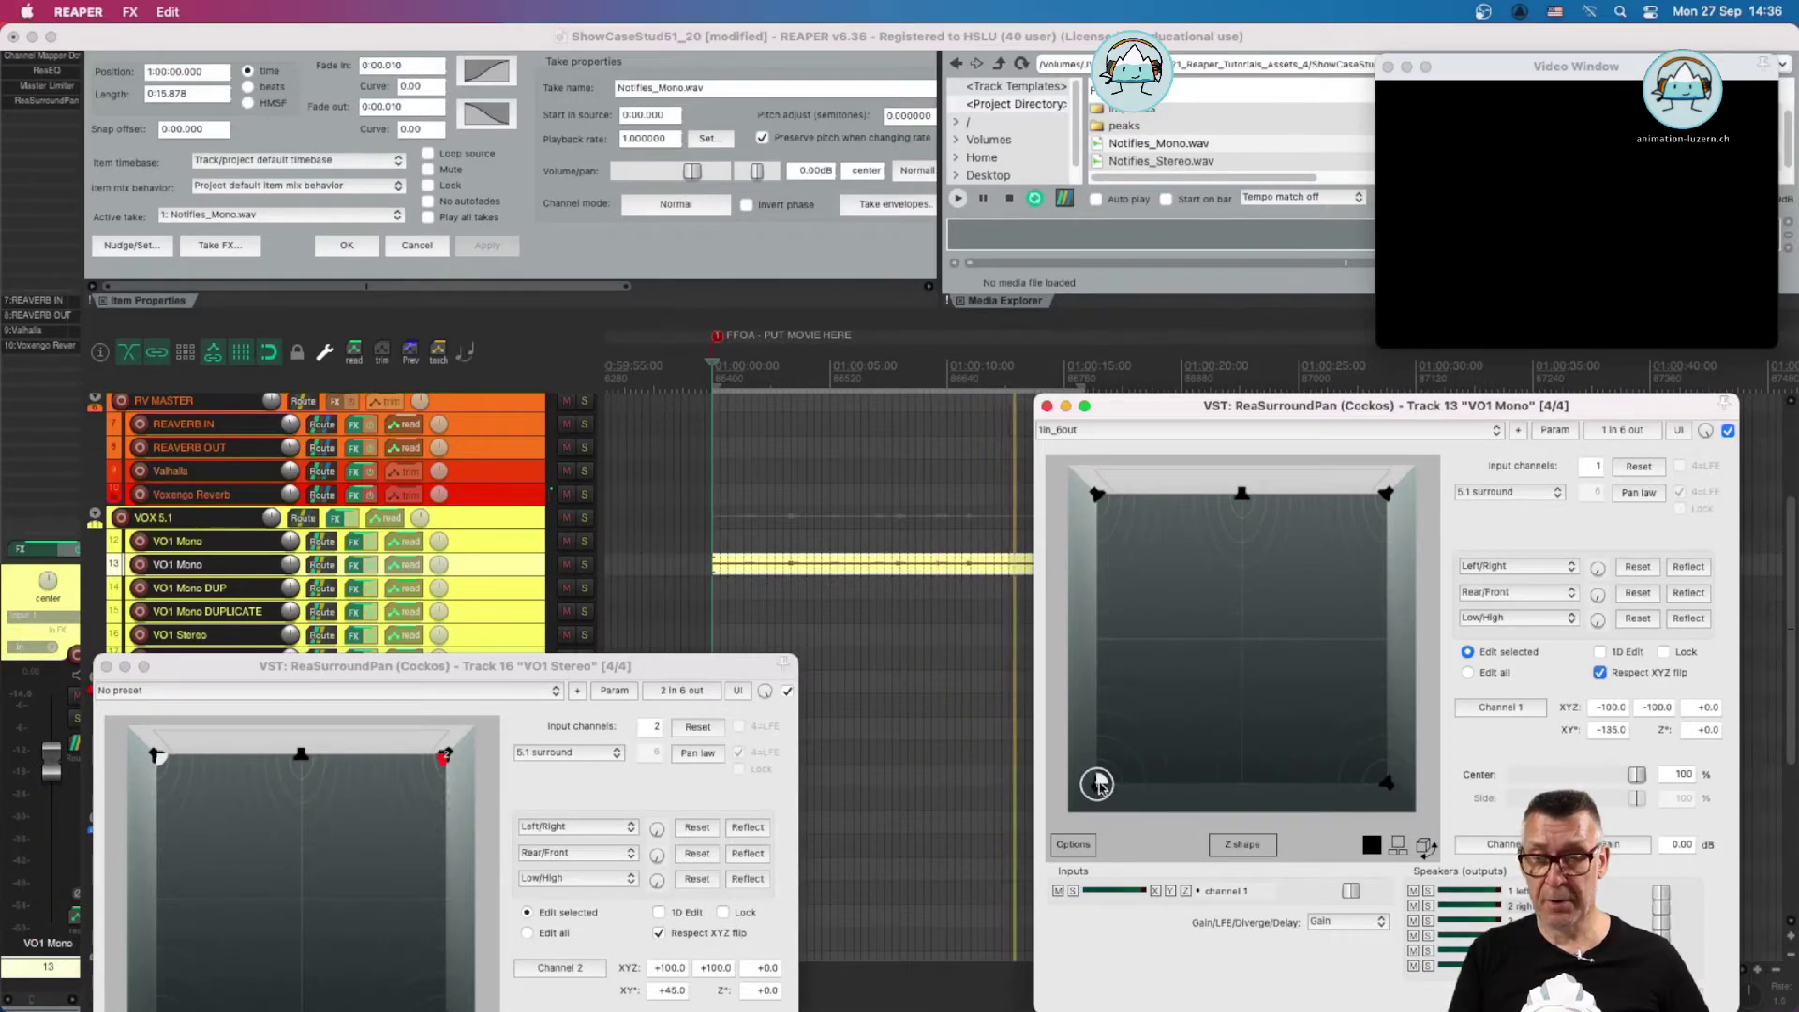
scroll(490, 548, "up", 5)
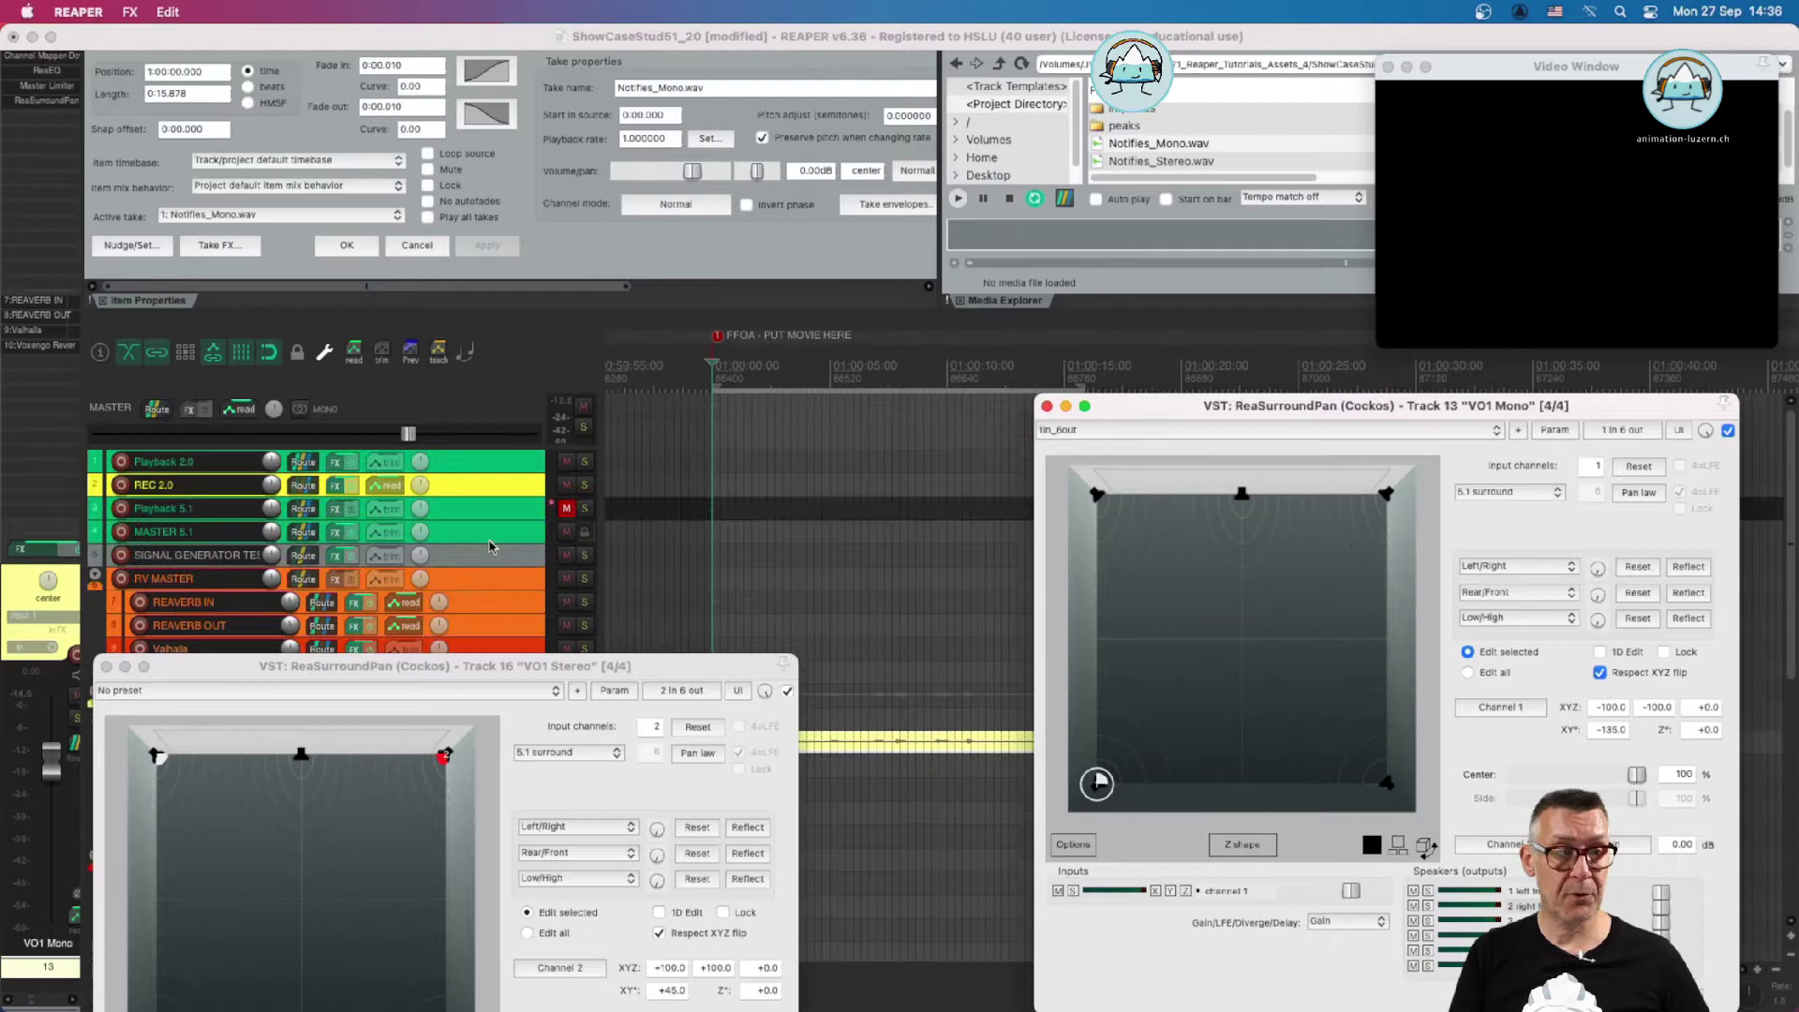
Open JS: Downmix 5.1 -> 2.0 on Playback 2.0 and reposition the playhead
right_click(339, 465)
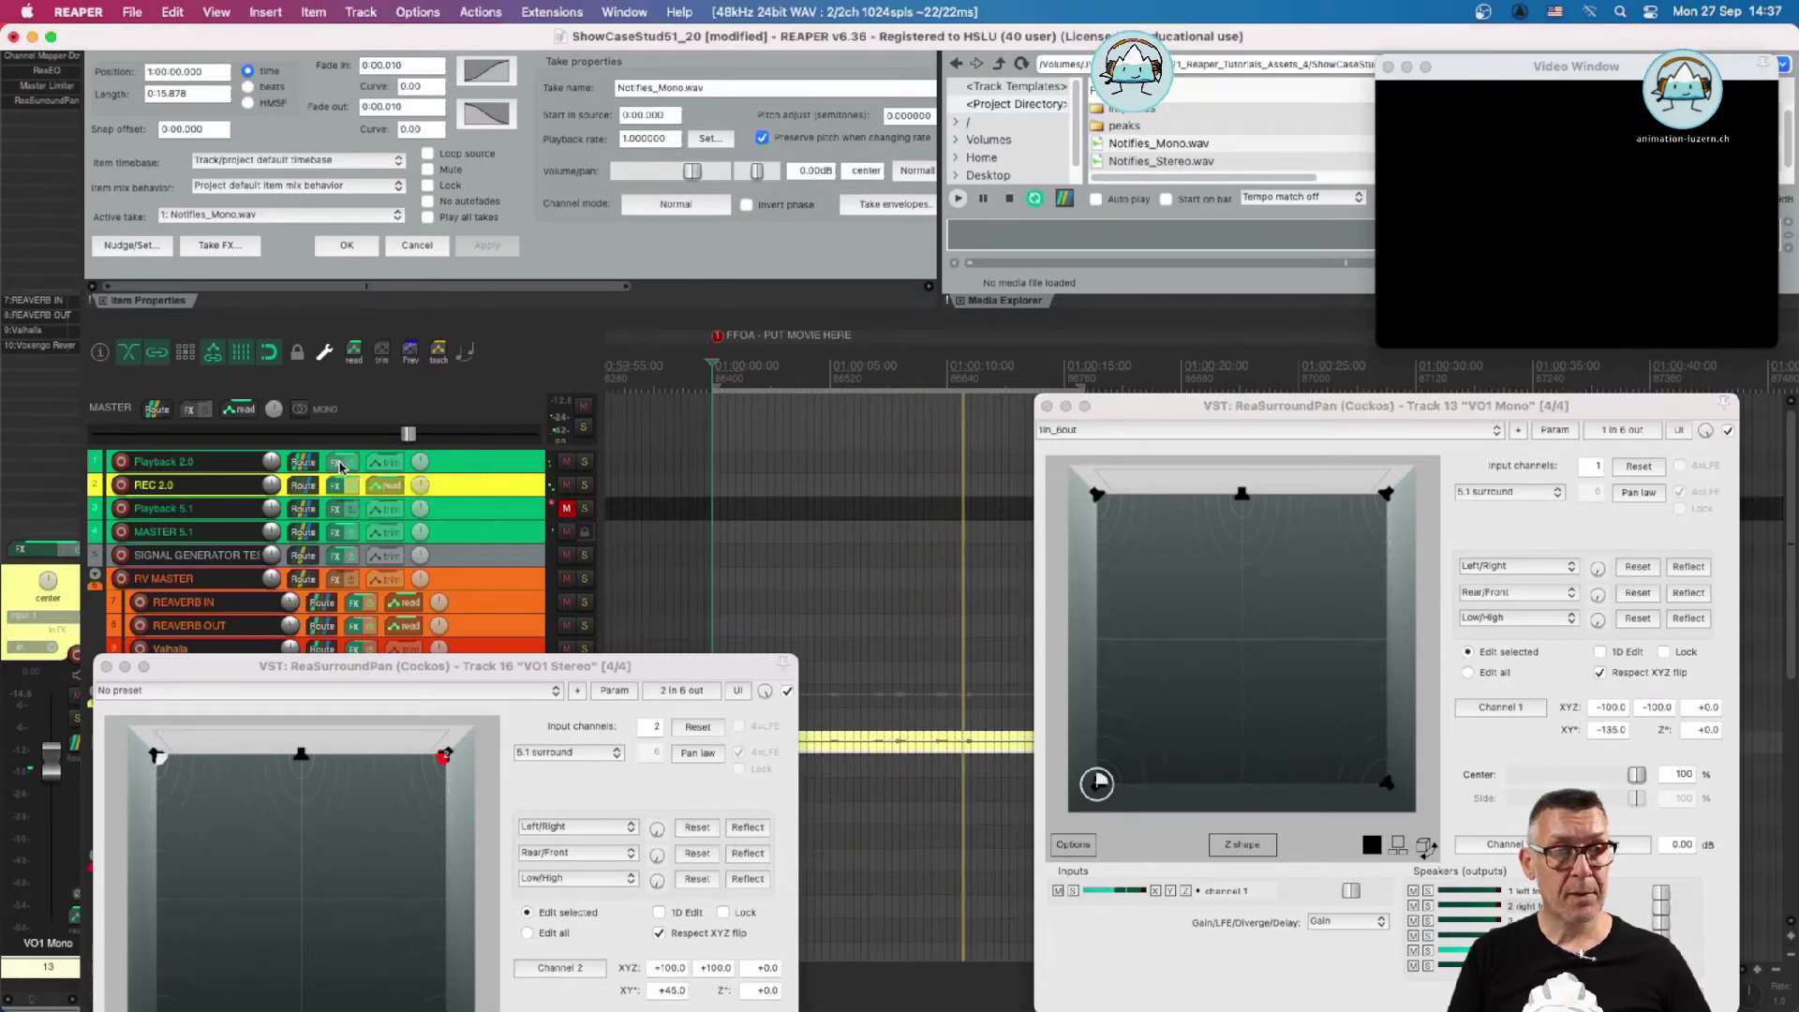
left_click(360, 484)
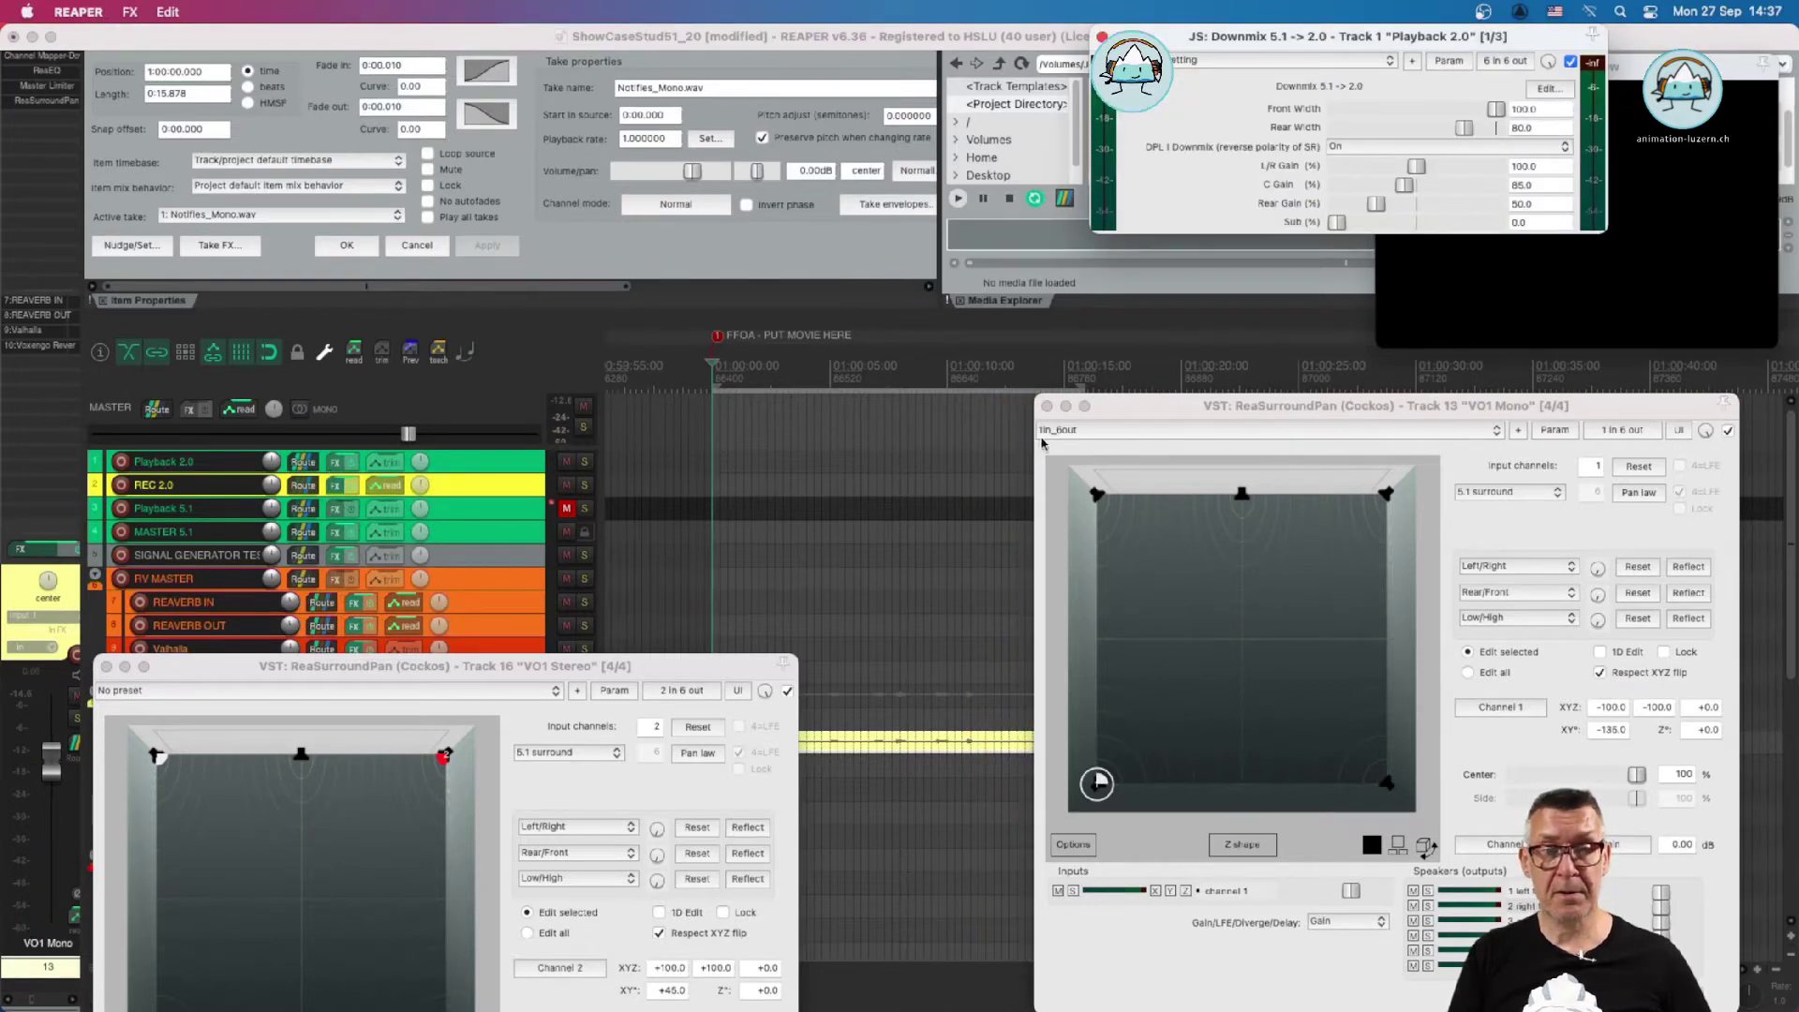
left_click(814, 371)
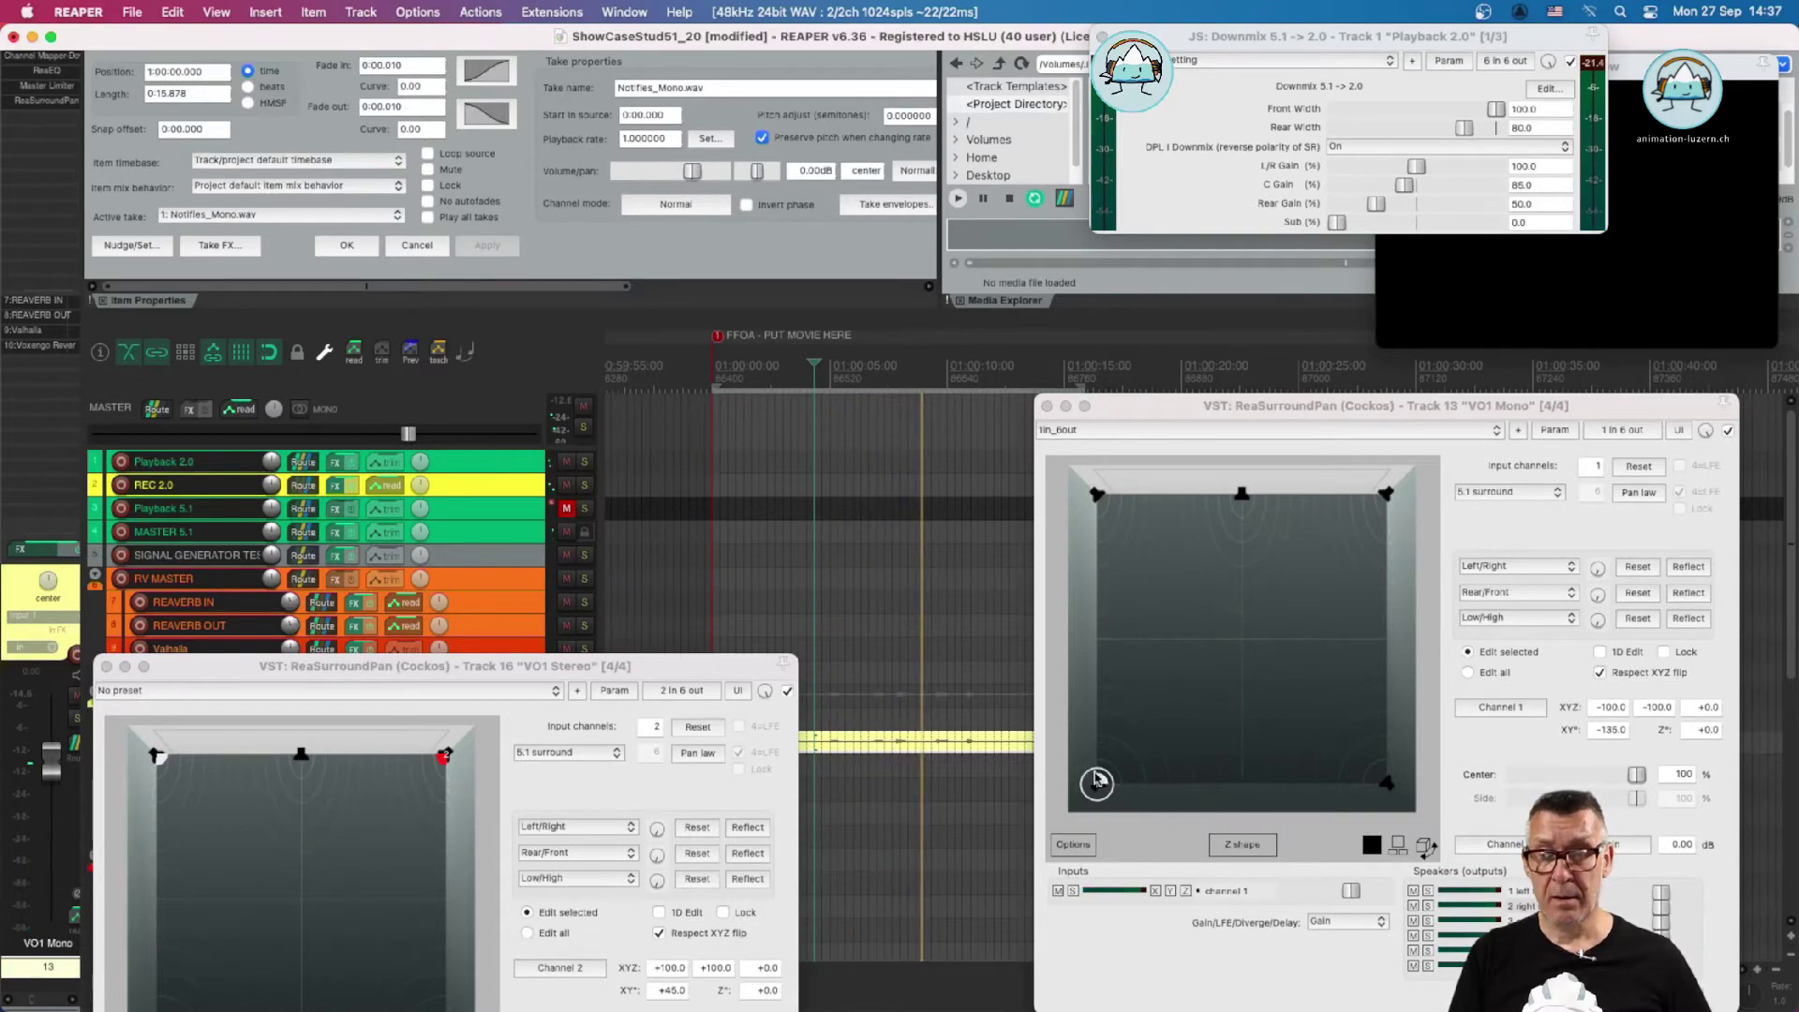
Pan the mono voice front-left, front-right, rear-right, then back to front centre (X +0.6, Y +130)
left_click_drag(1094, 780, 1093, 488)
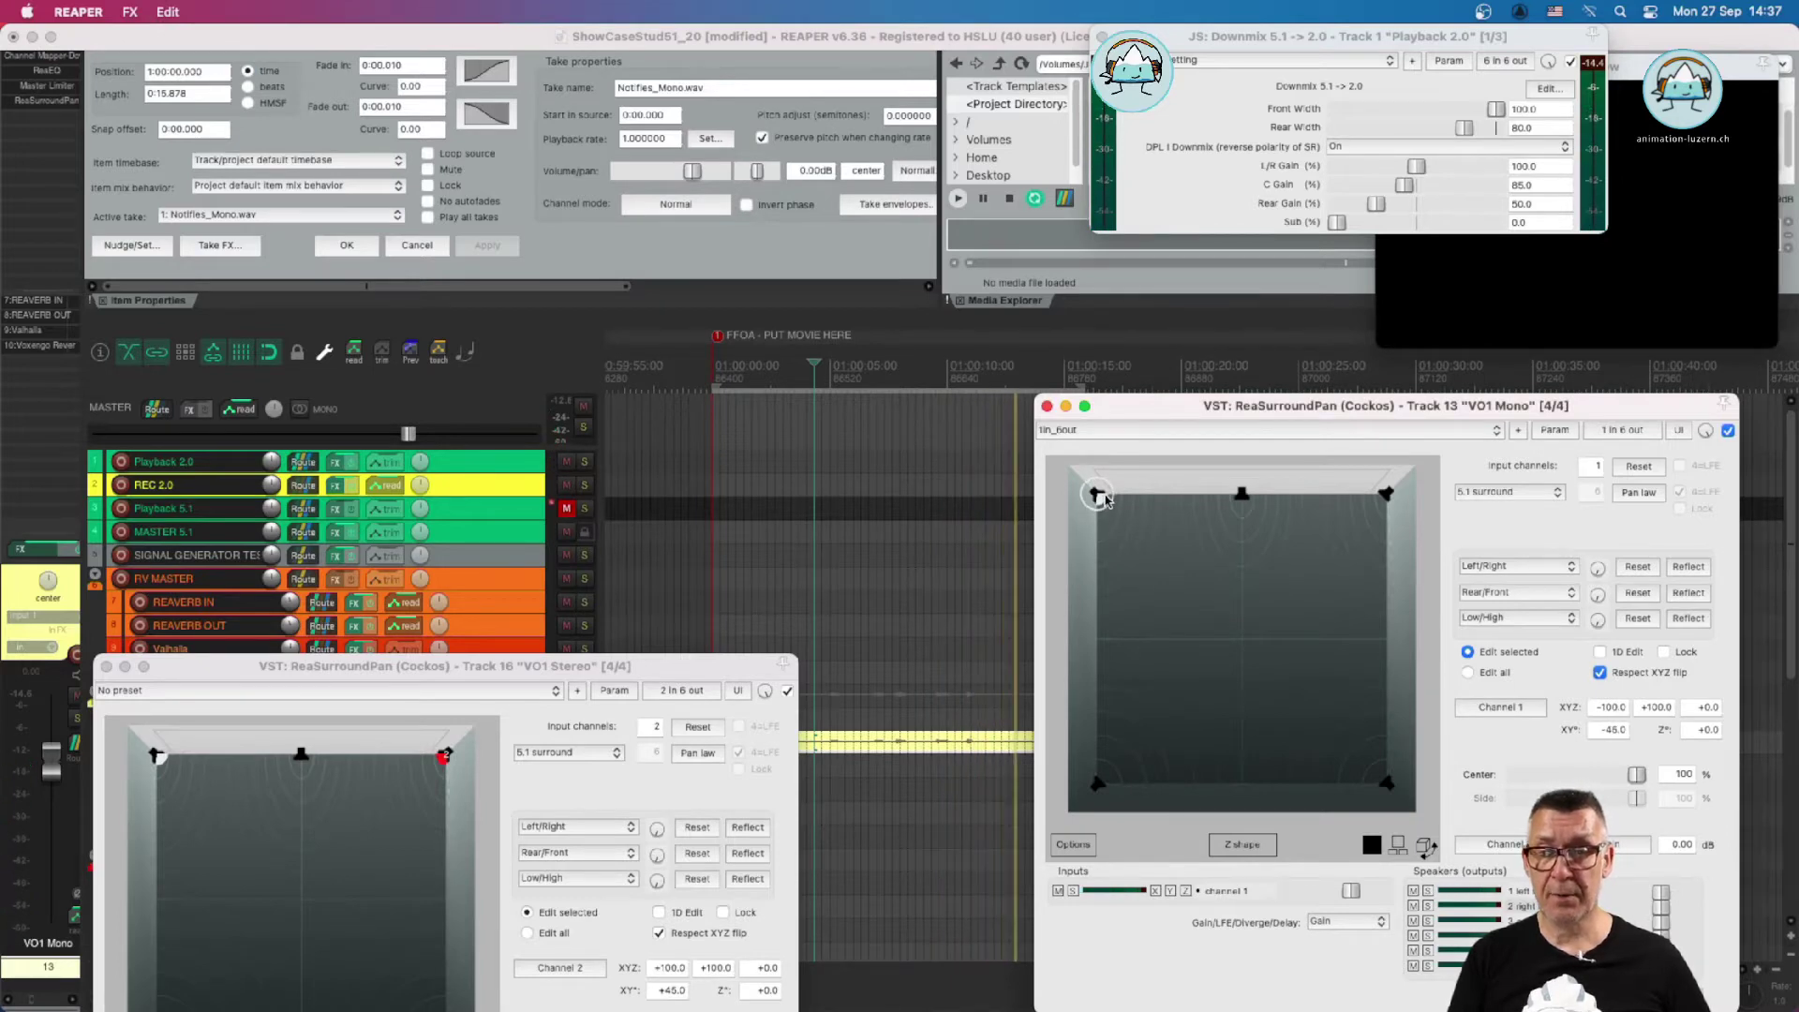
left_click_drag(1107, 499, 1390, 500)
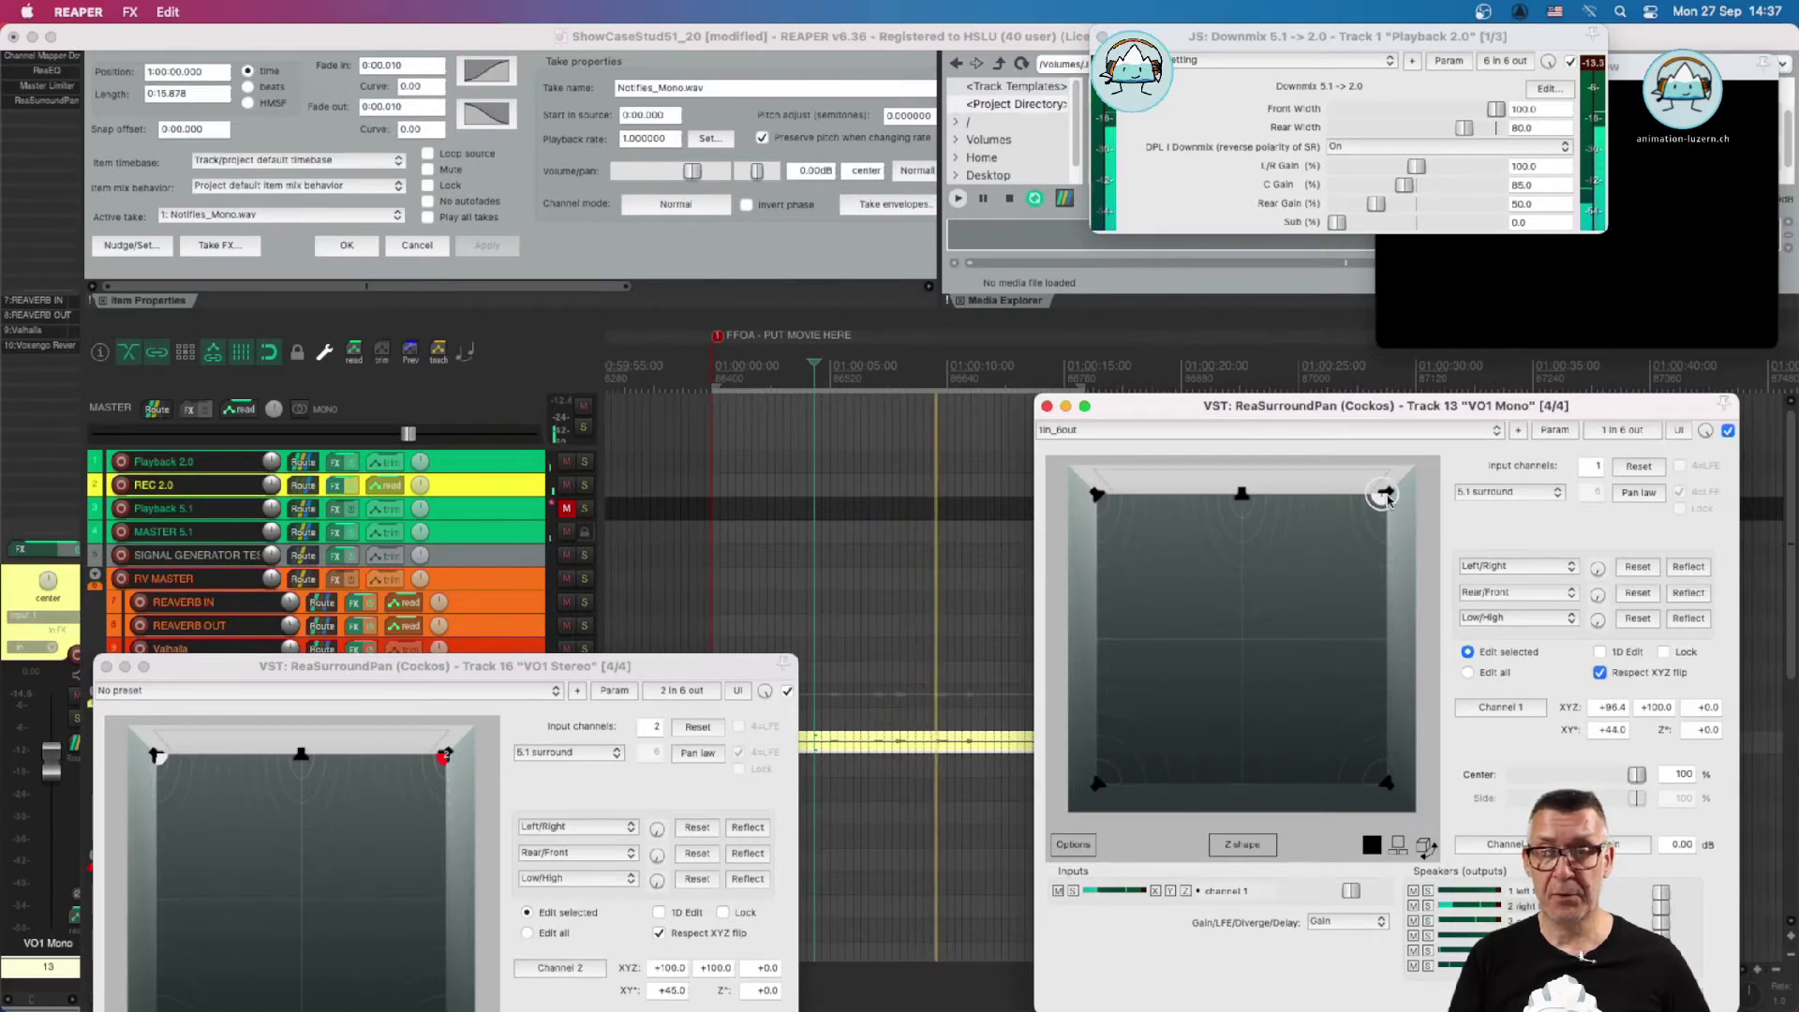
left_click_drag(1389, 499, 1387, 784)
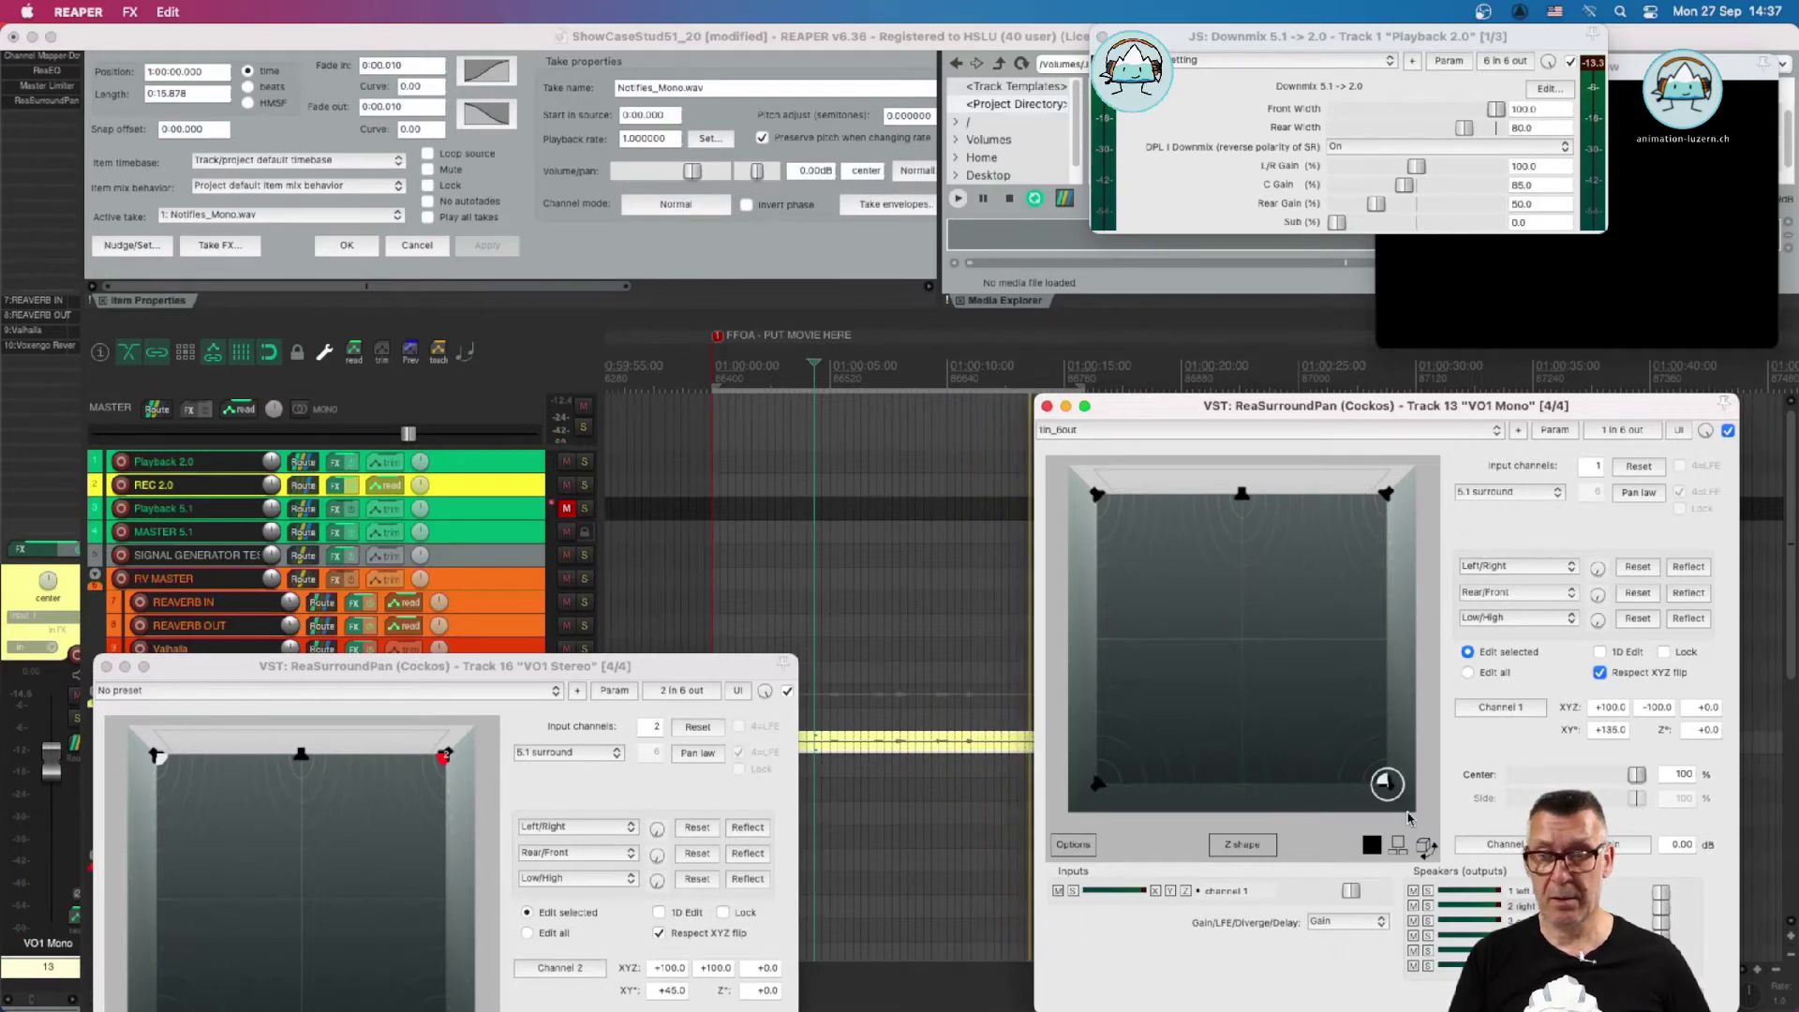
left_click_drag(1387, 784, 1238, 487)
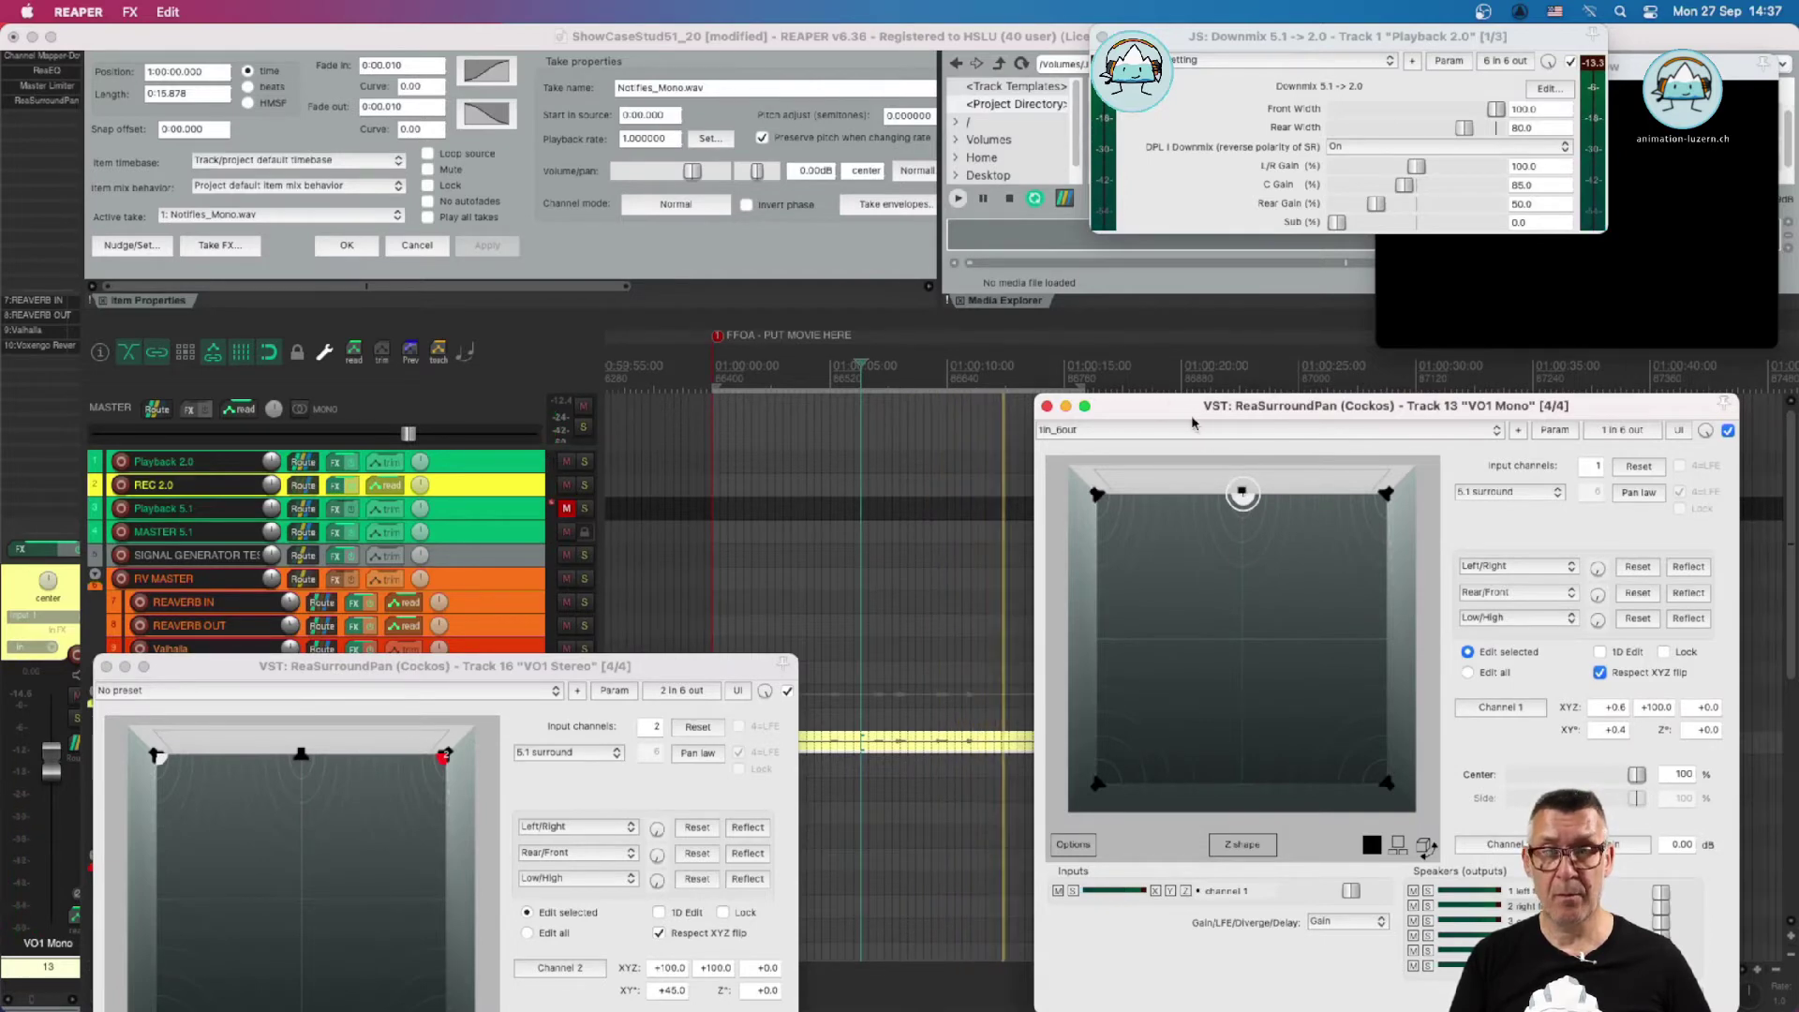
left_click_drag(1156, 410, 1289, 376)
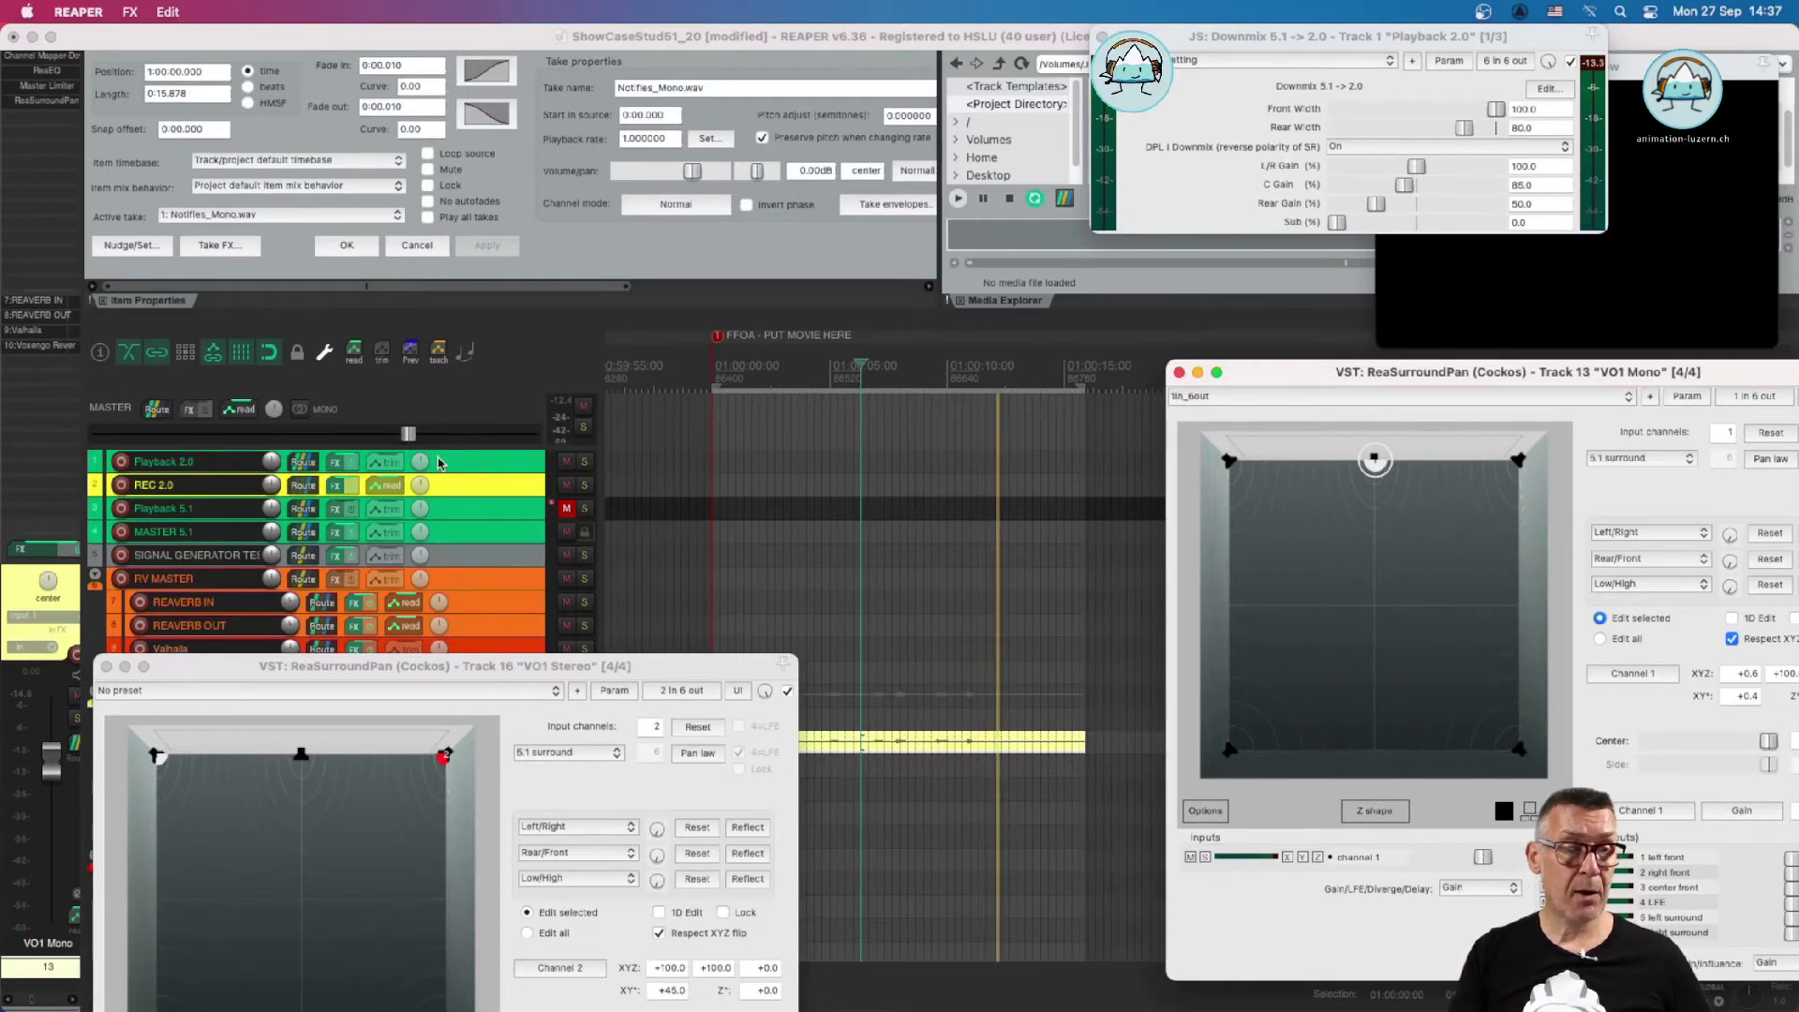
Mute Playback 2.0, unmute Playback 5.1, and load Voxengo SPAN on MASTER 5.1
left_click(489, 457)
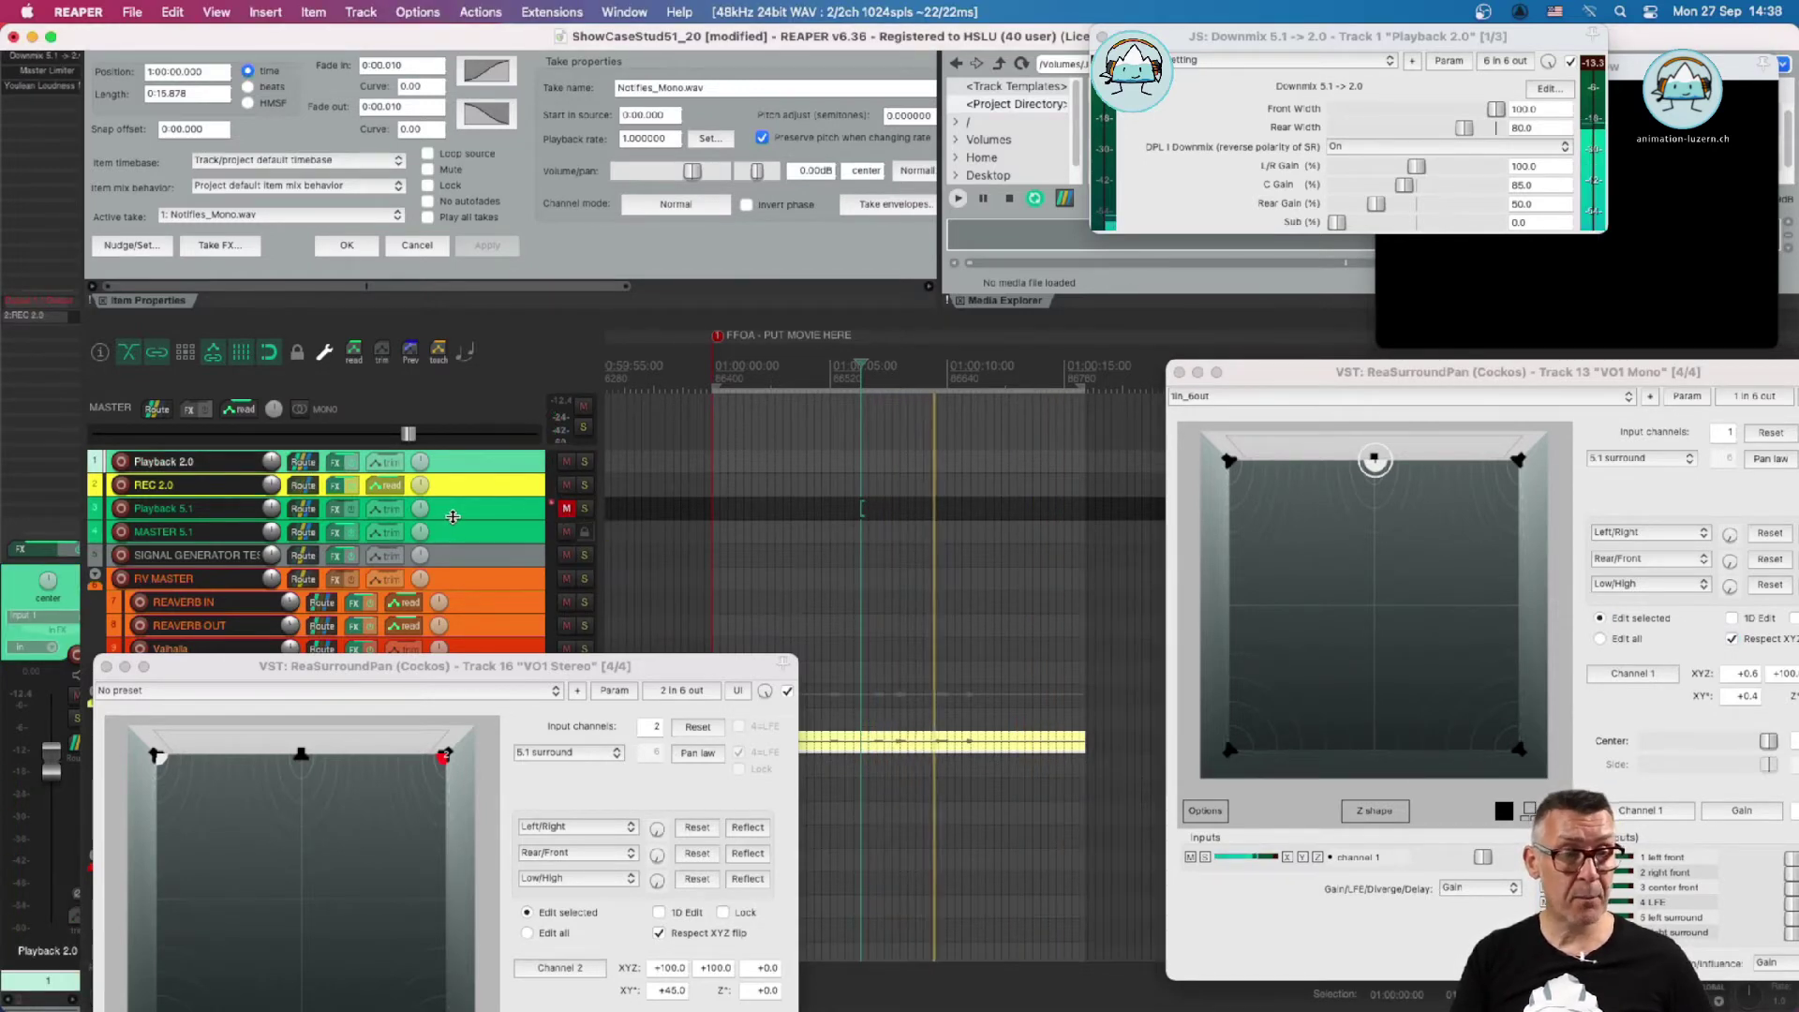
key("F5")
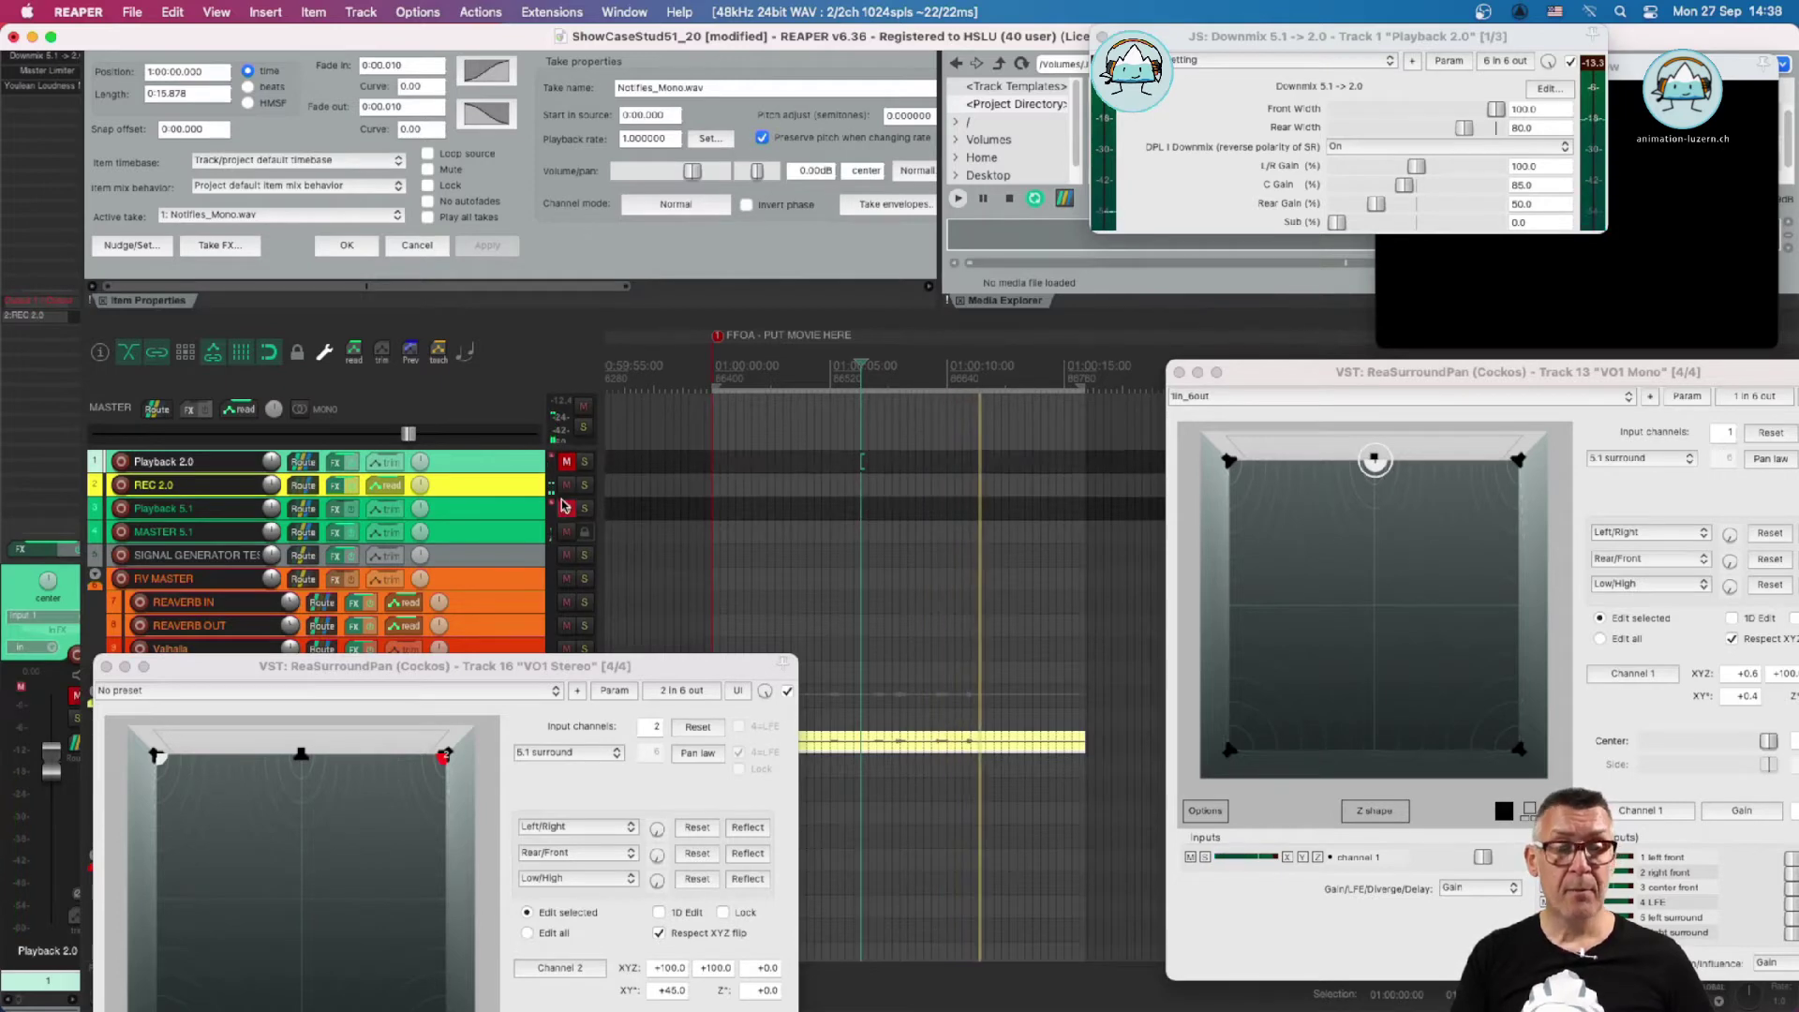
left_click(567, 509)
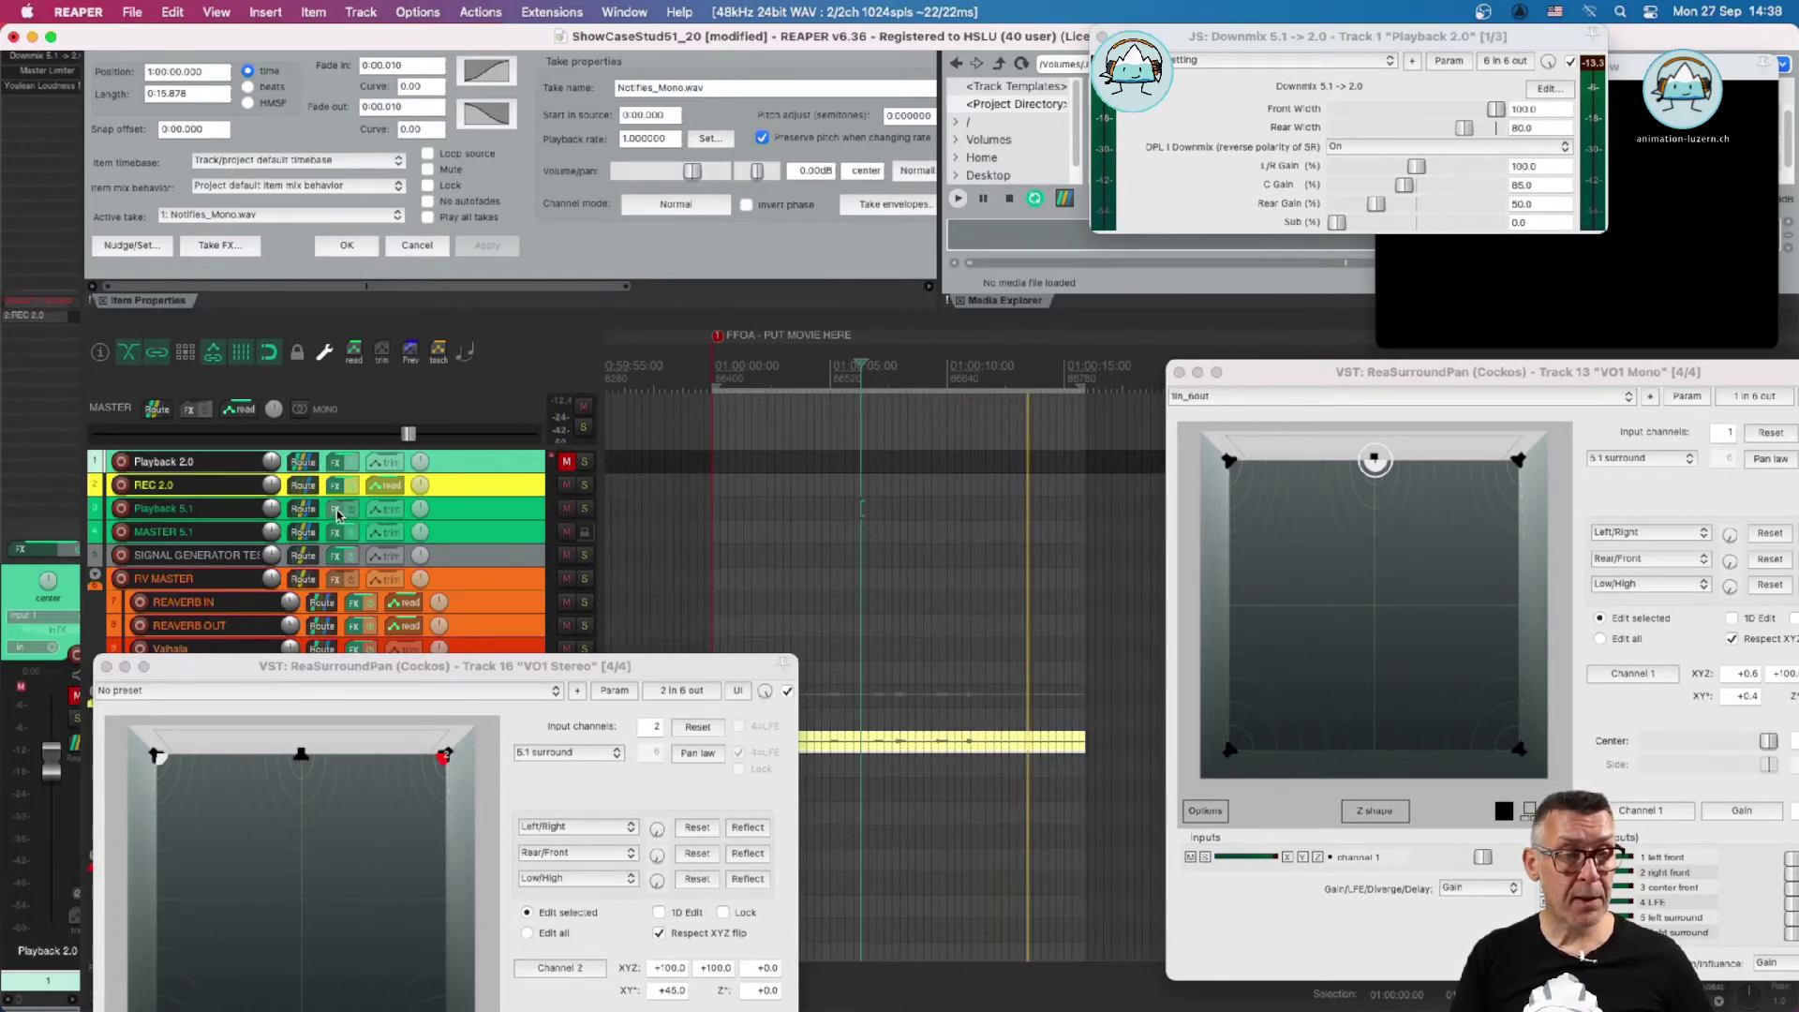
right_click(339, 542)
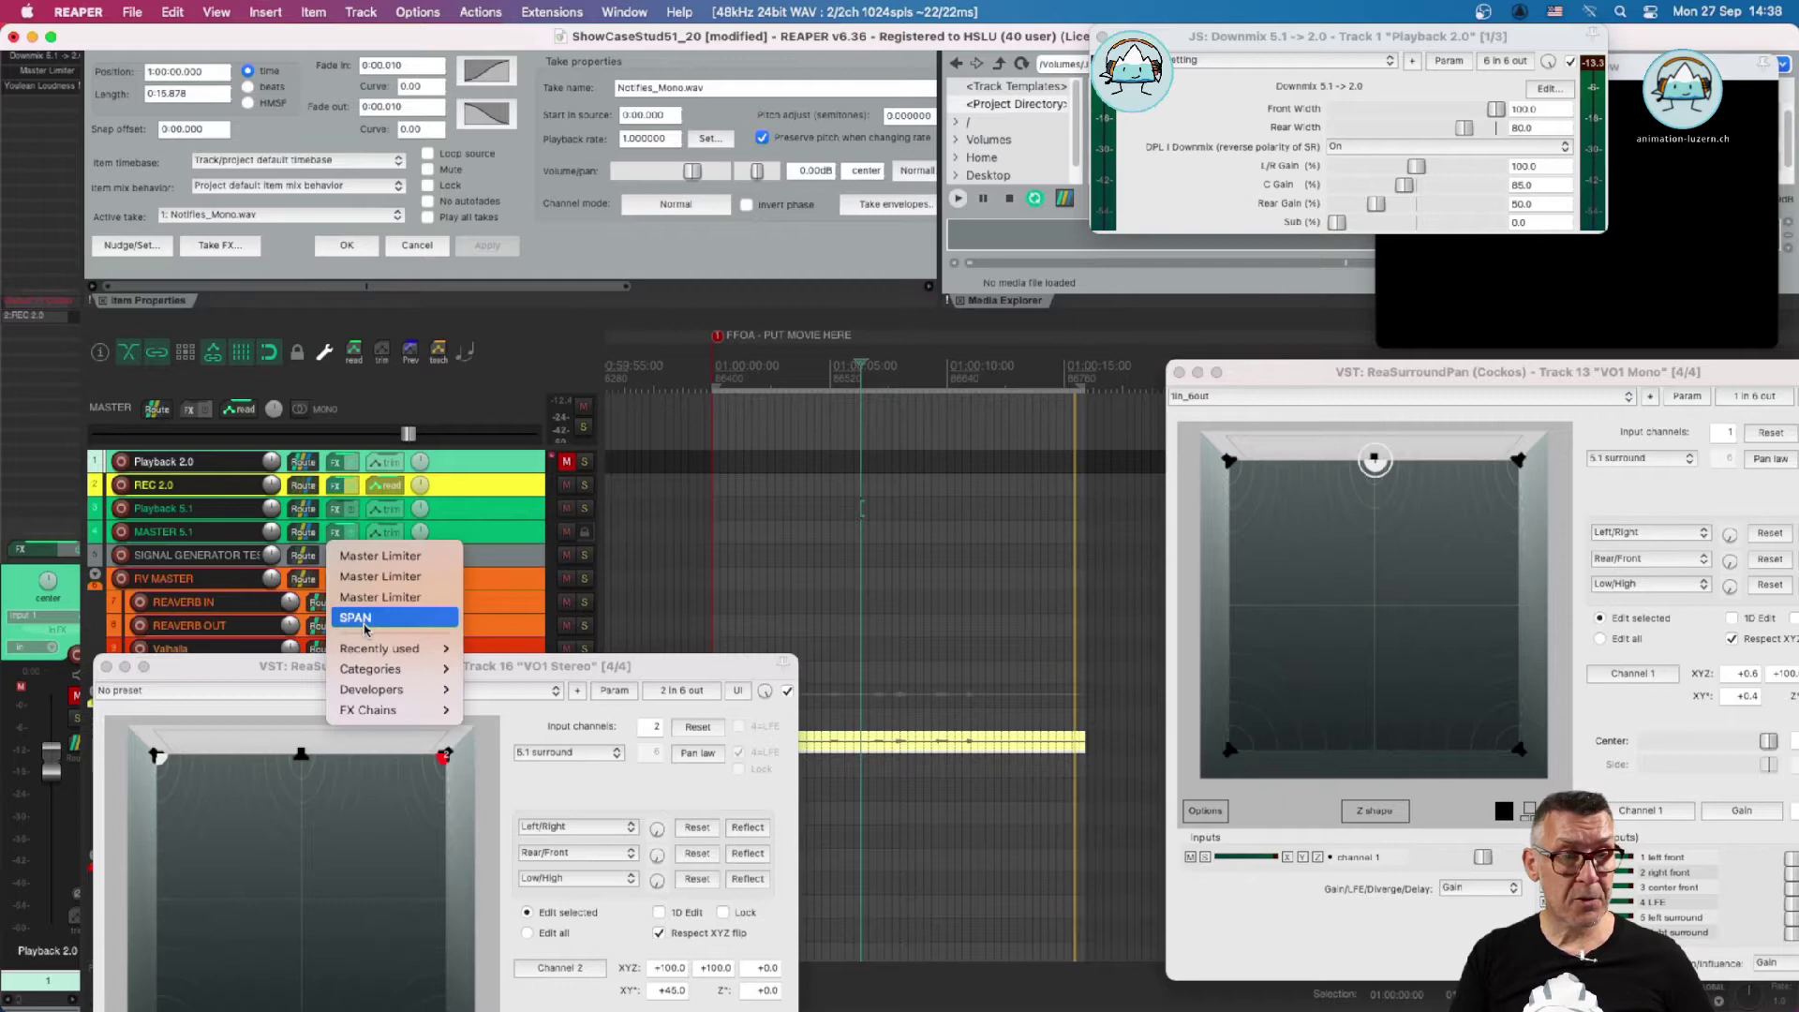
left_click(366, 622)
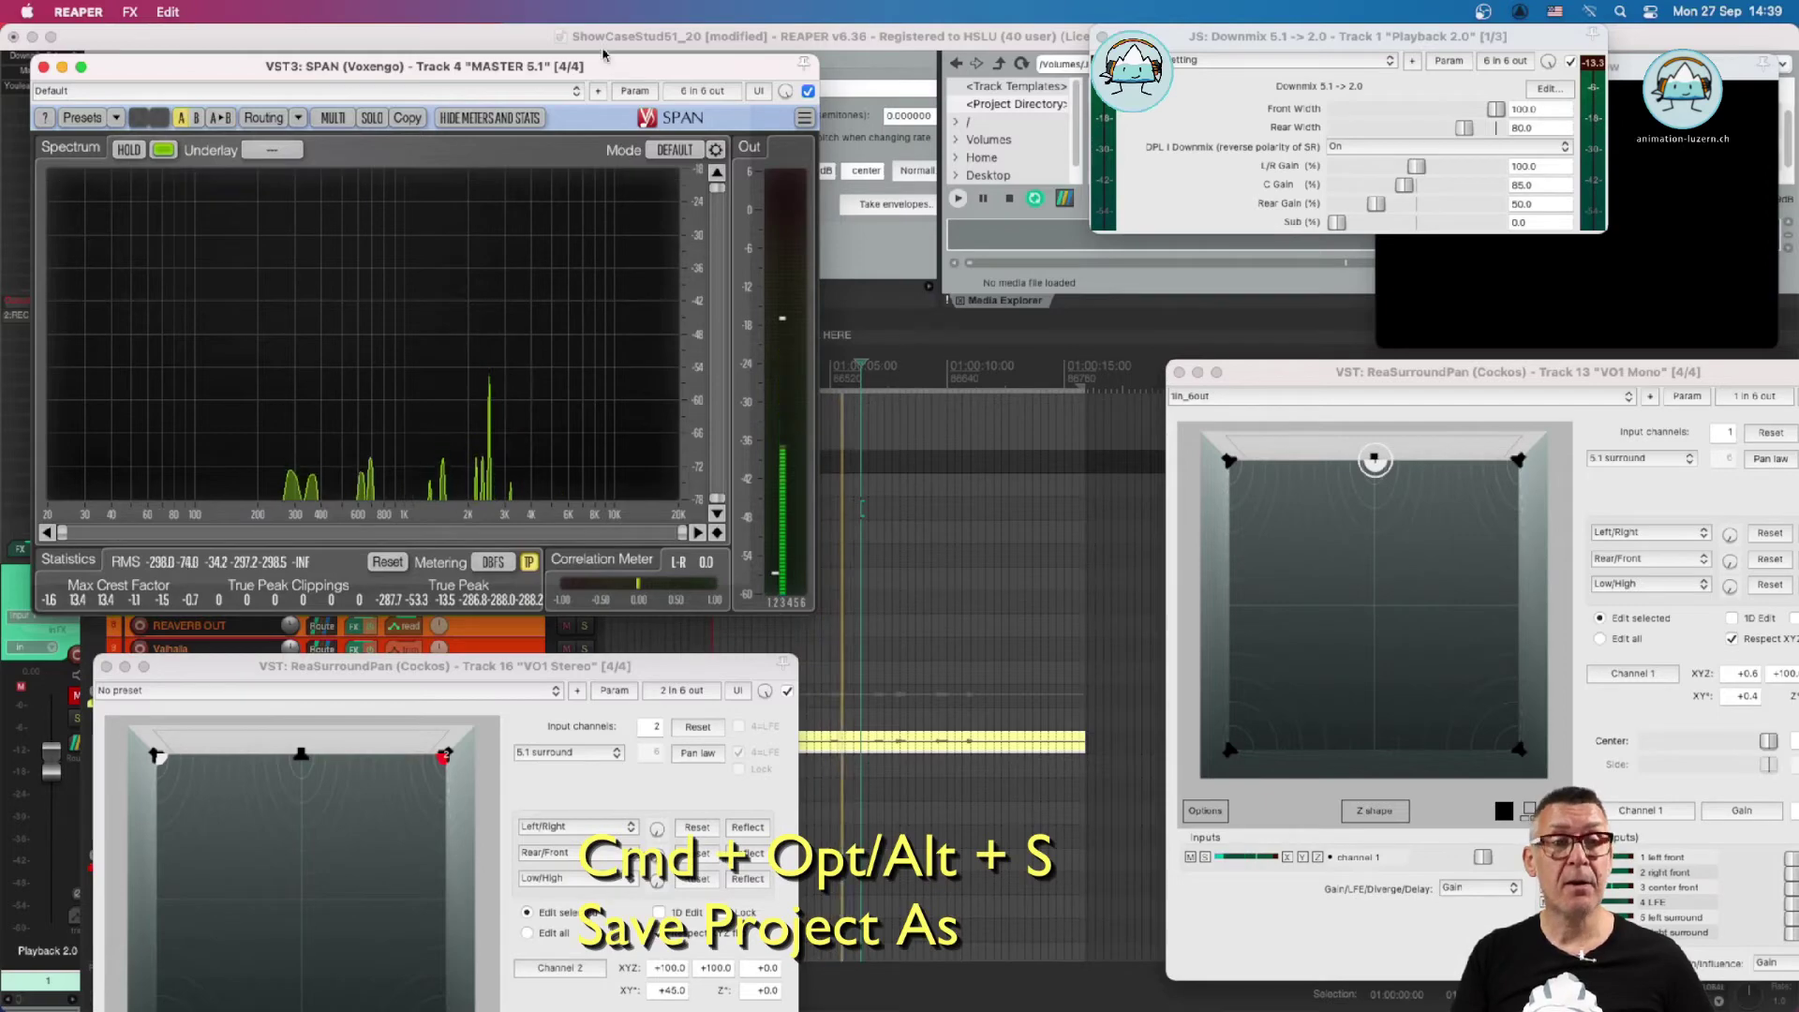
Pan the mono voice front-left, front-right, rear-right, then rear-left (X -100, Y -134.3), moving SPAN aside
left_click_drag(603, 69, 617, 442)
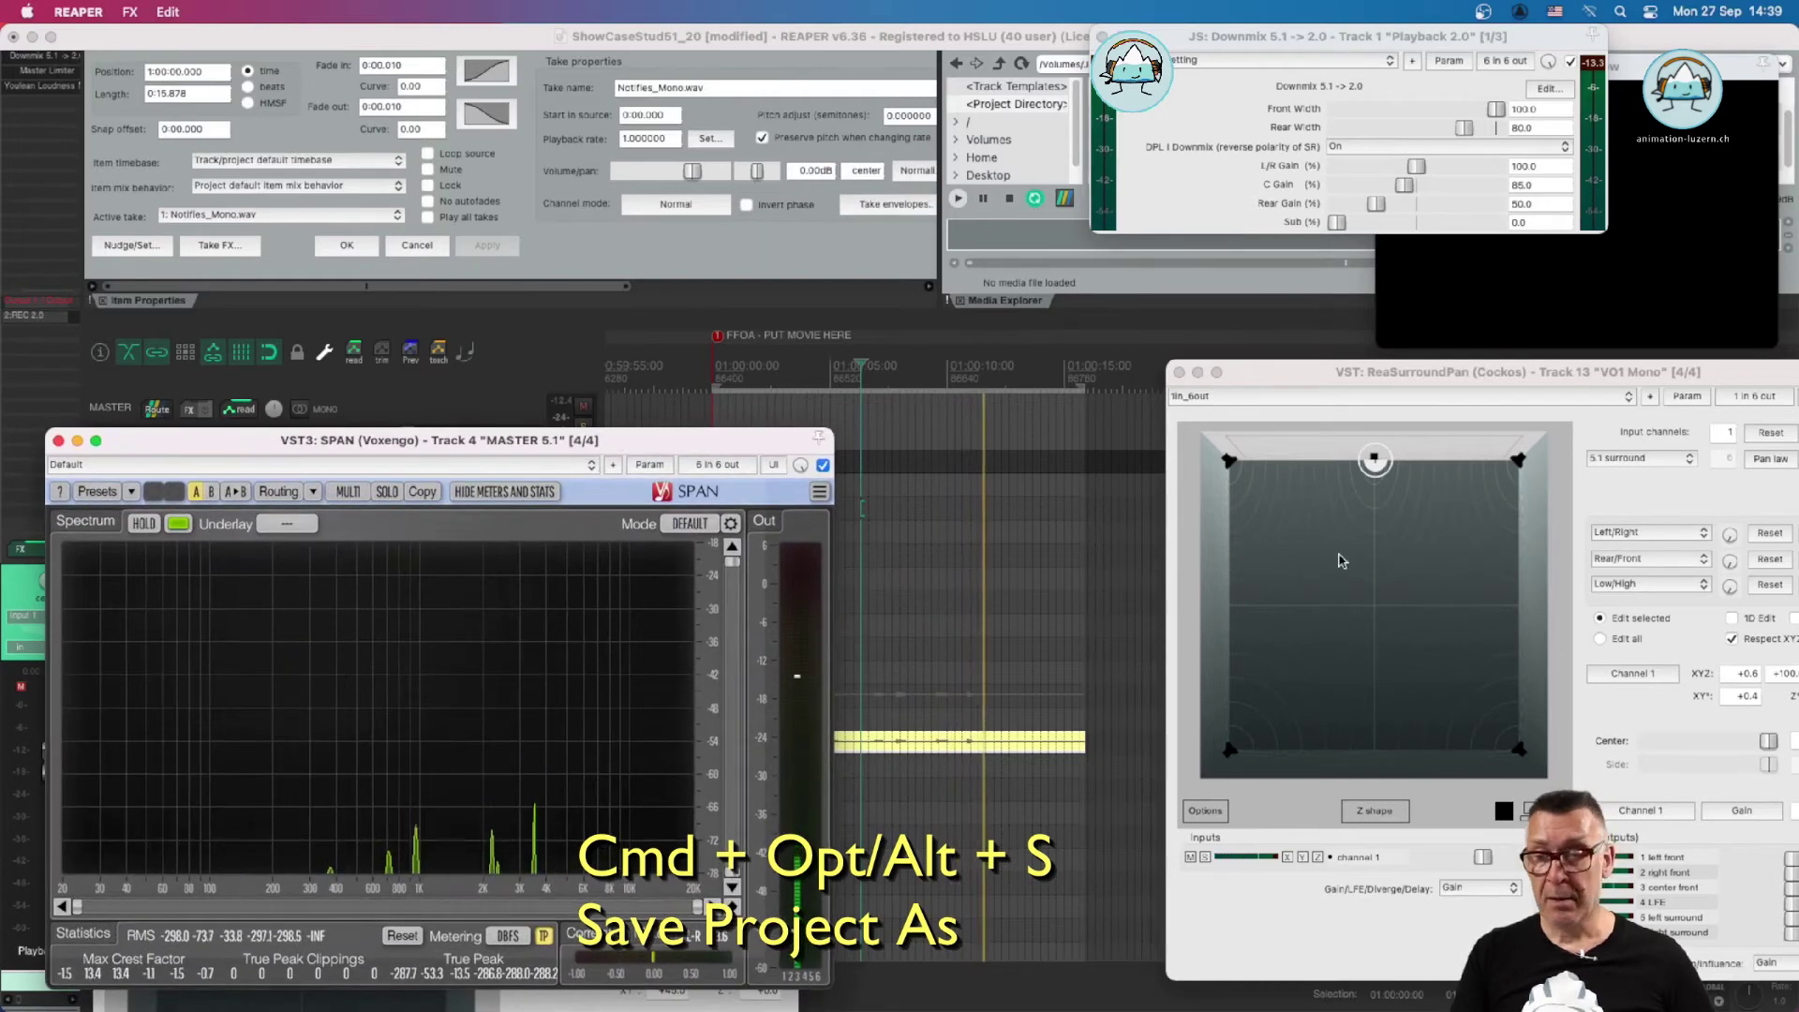
left_click_drag(1377, 464, 1228, 462)
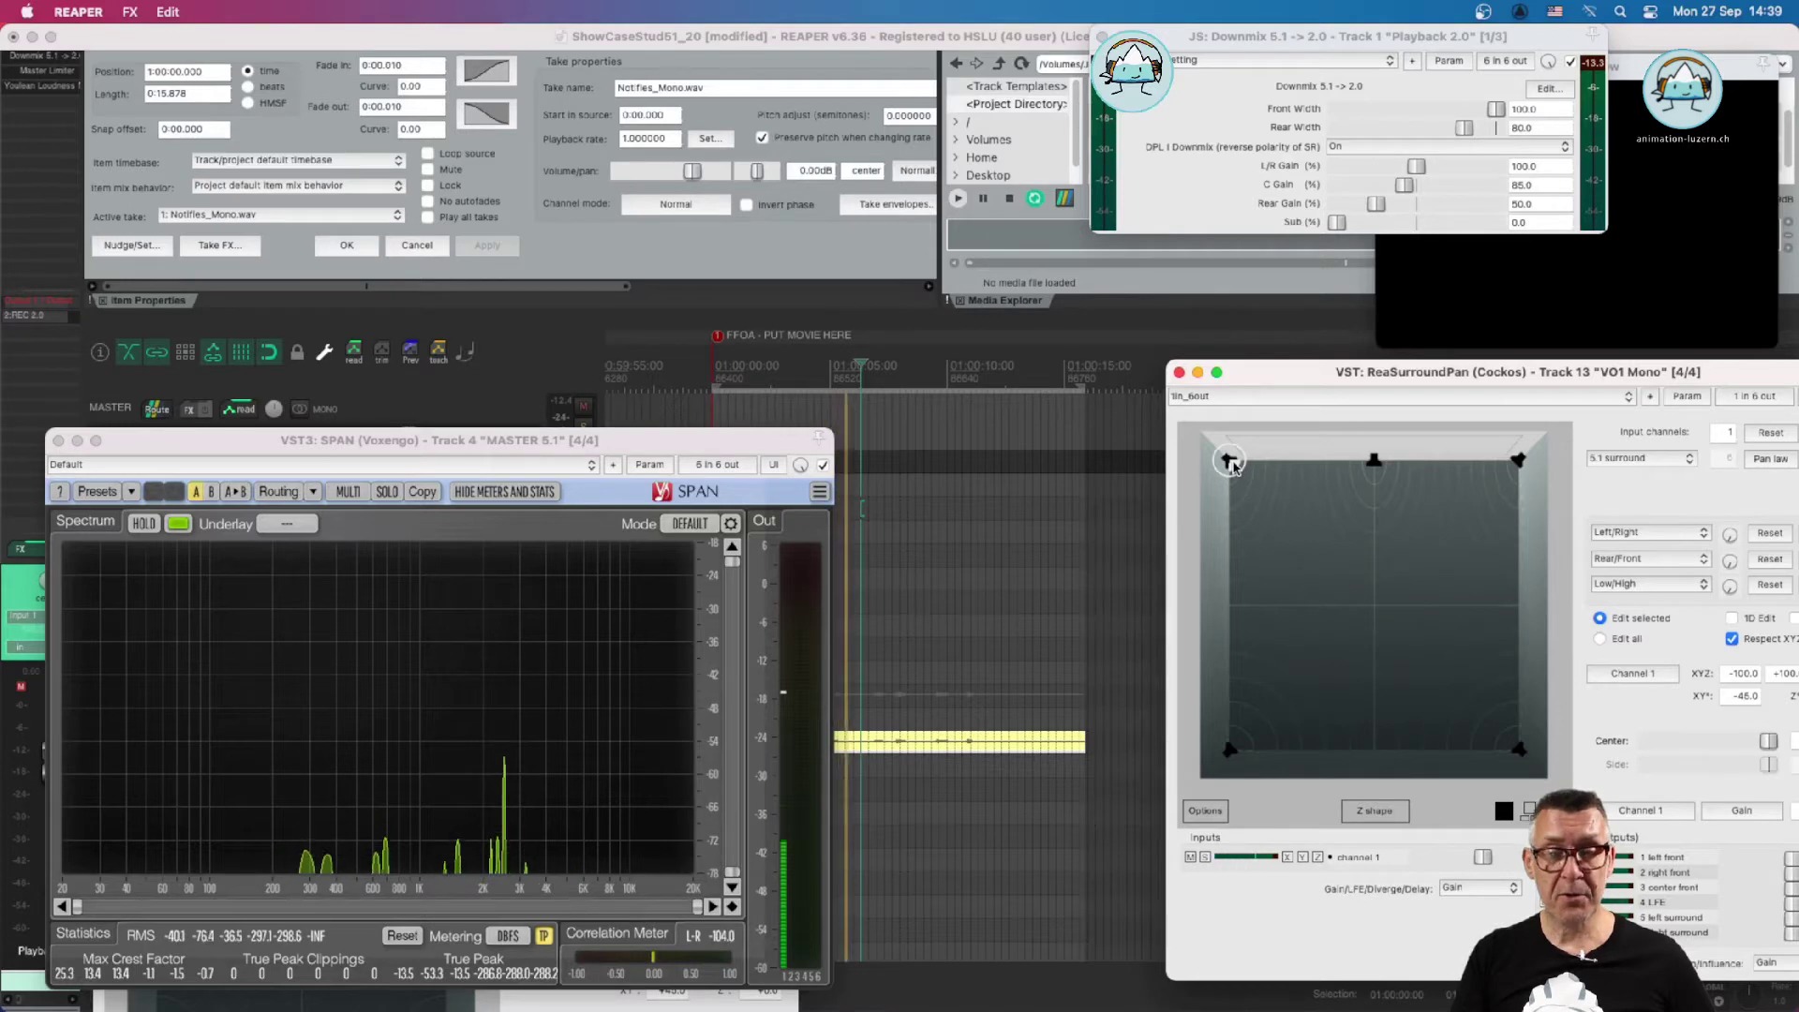
left_click_drag(1234, 466, 1542, 452)
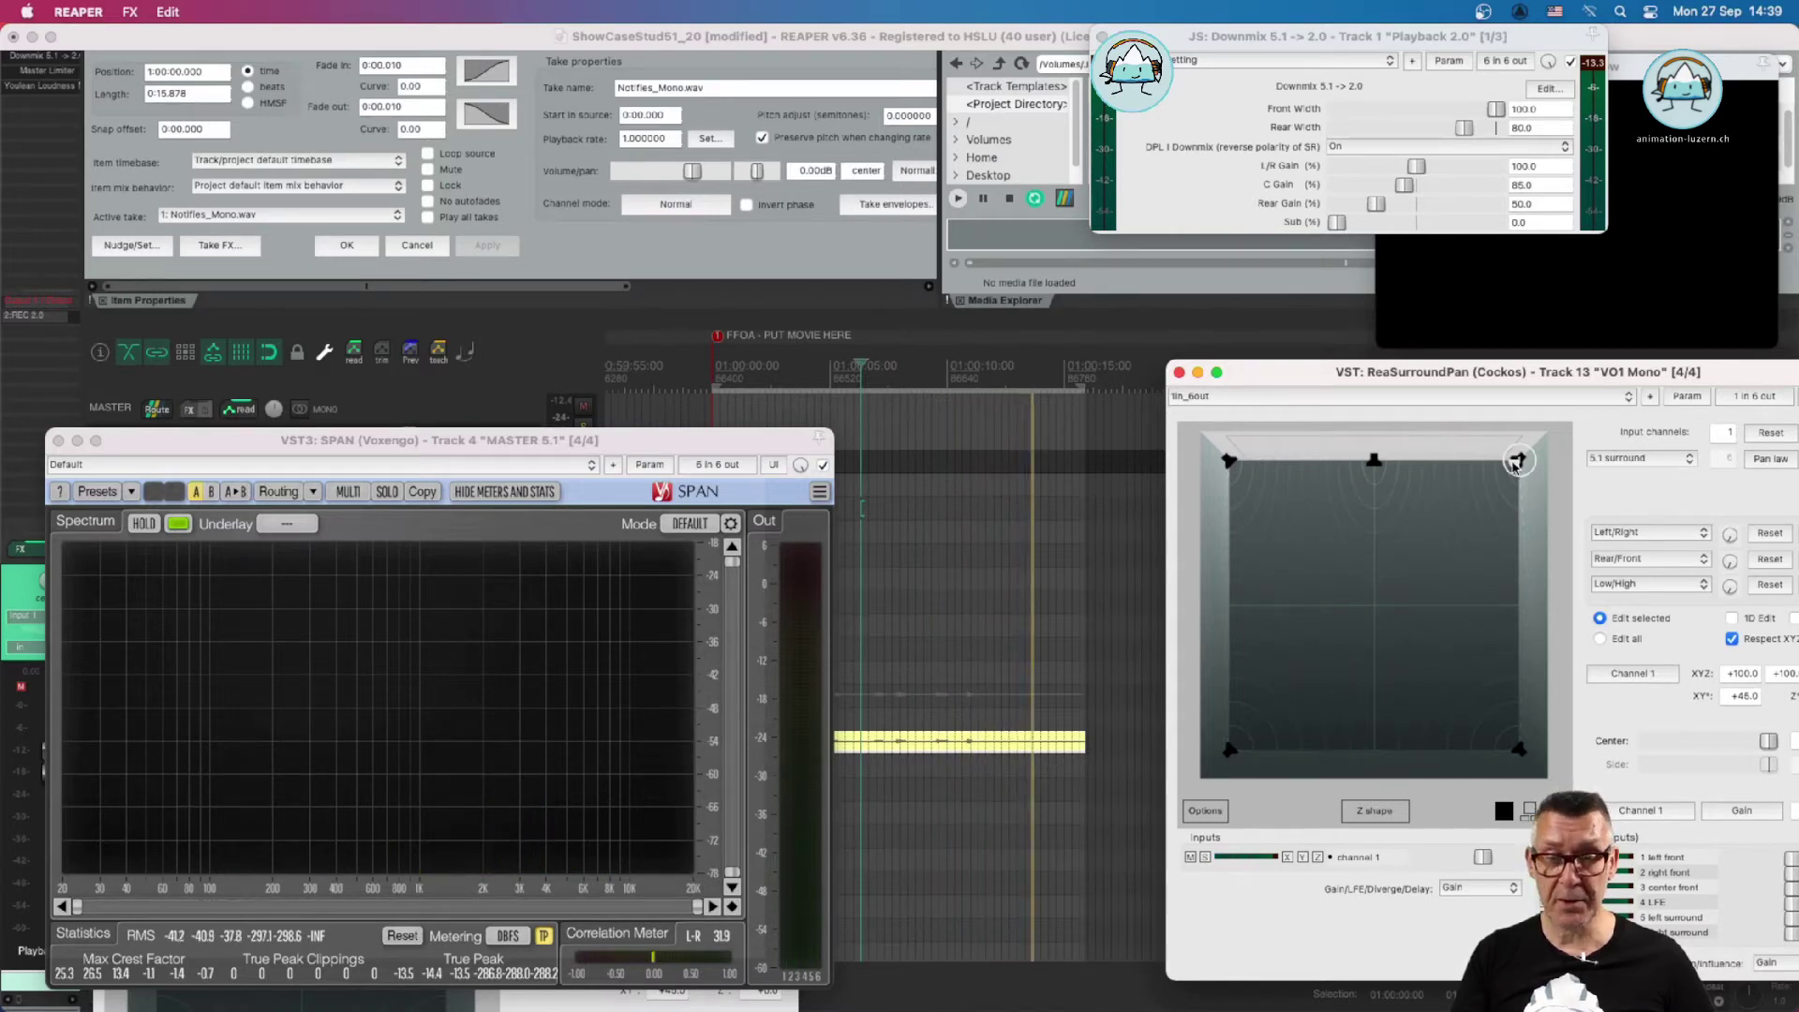
left_click_drag(1515, 465, 1520, 778)
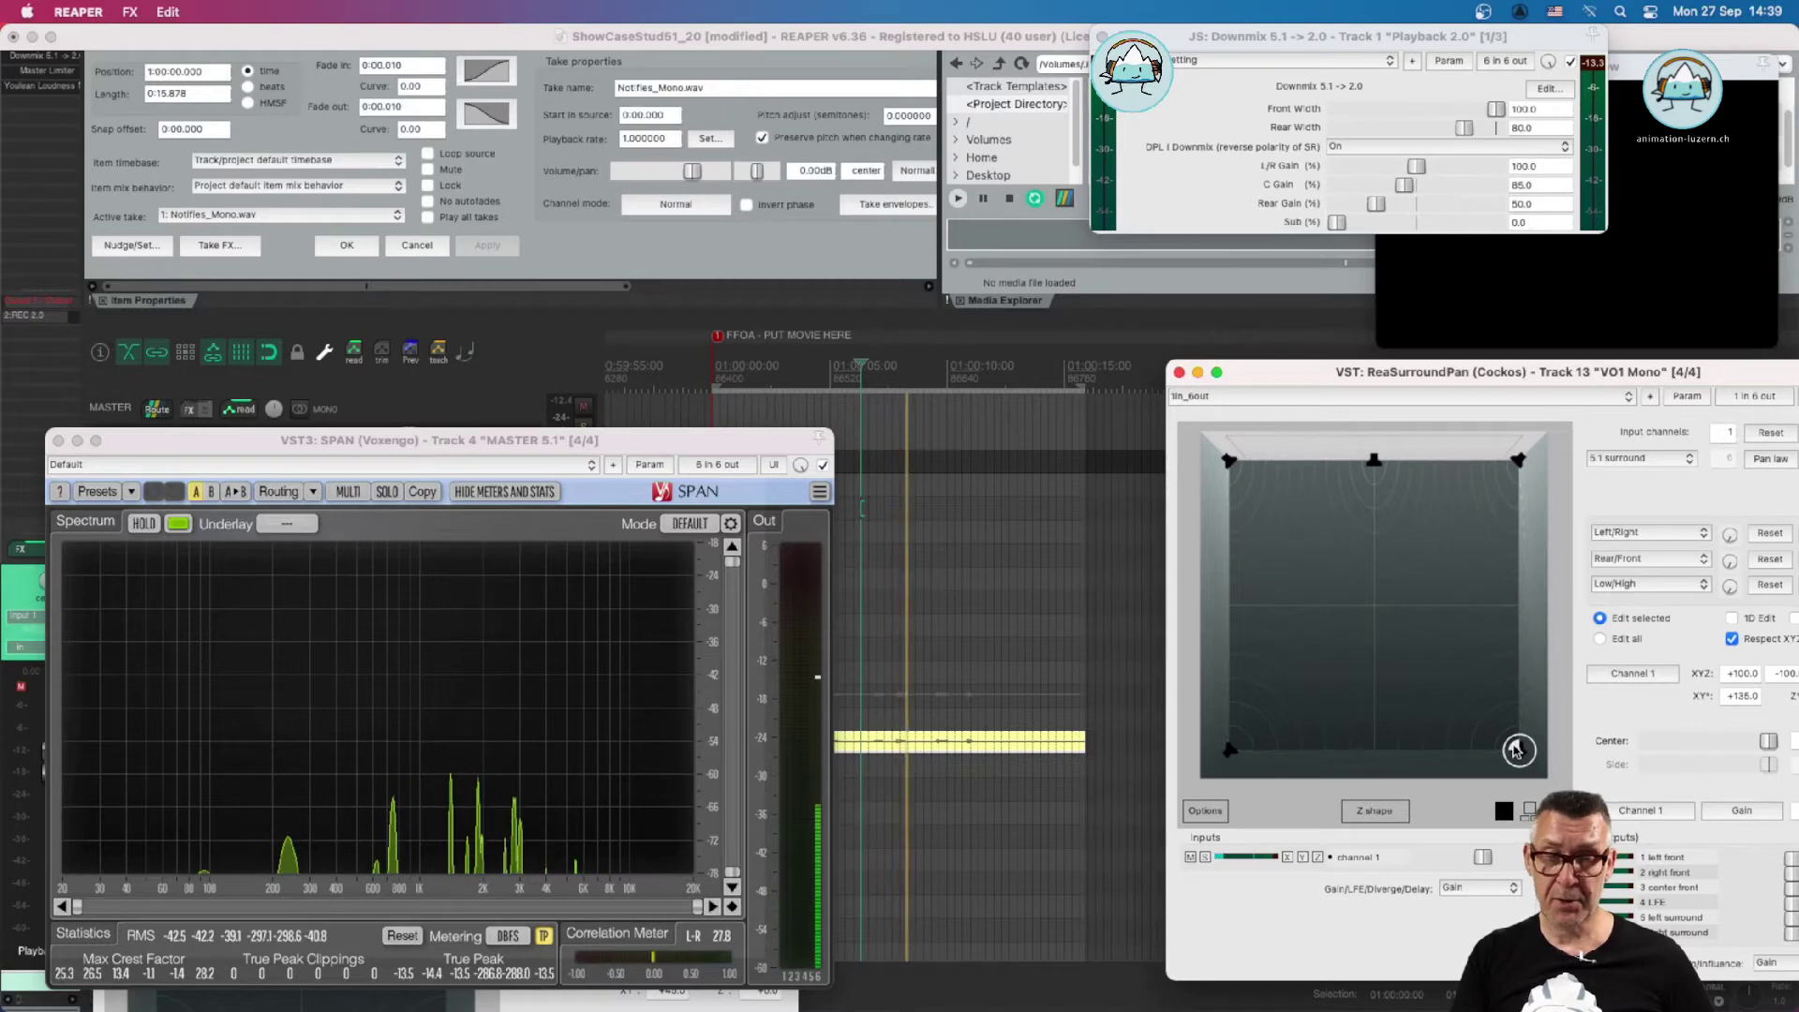
left_click_drag(1518, 750, 1229, 746)
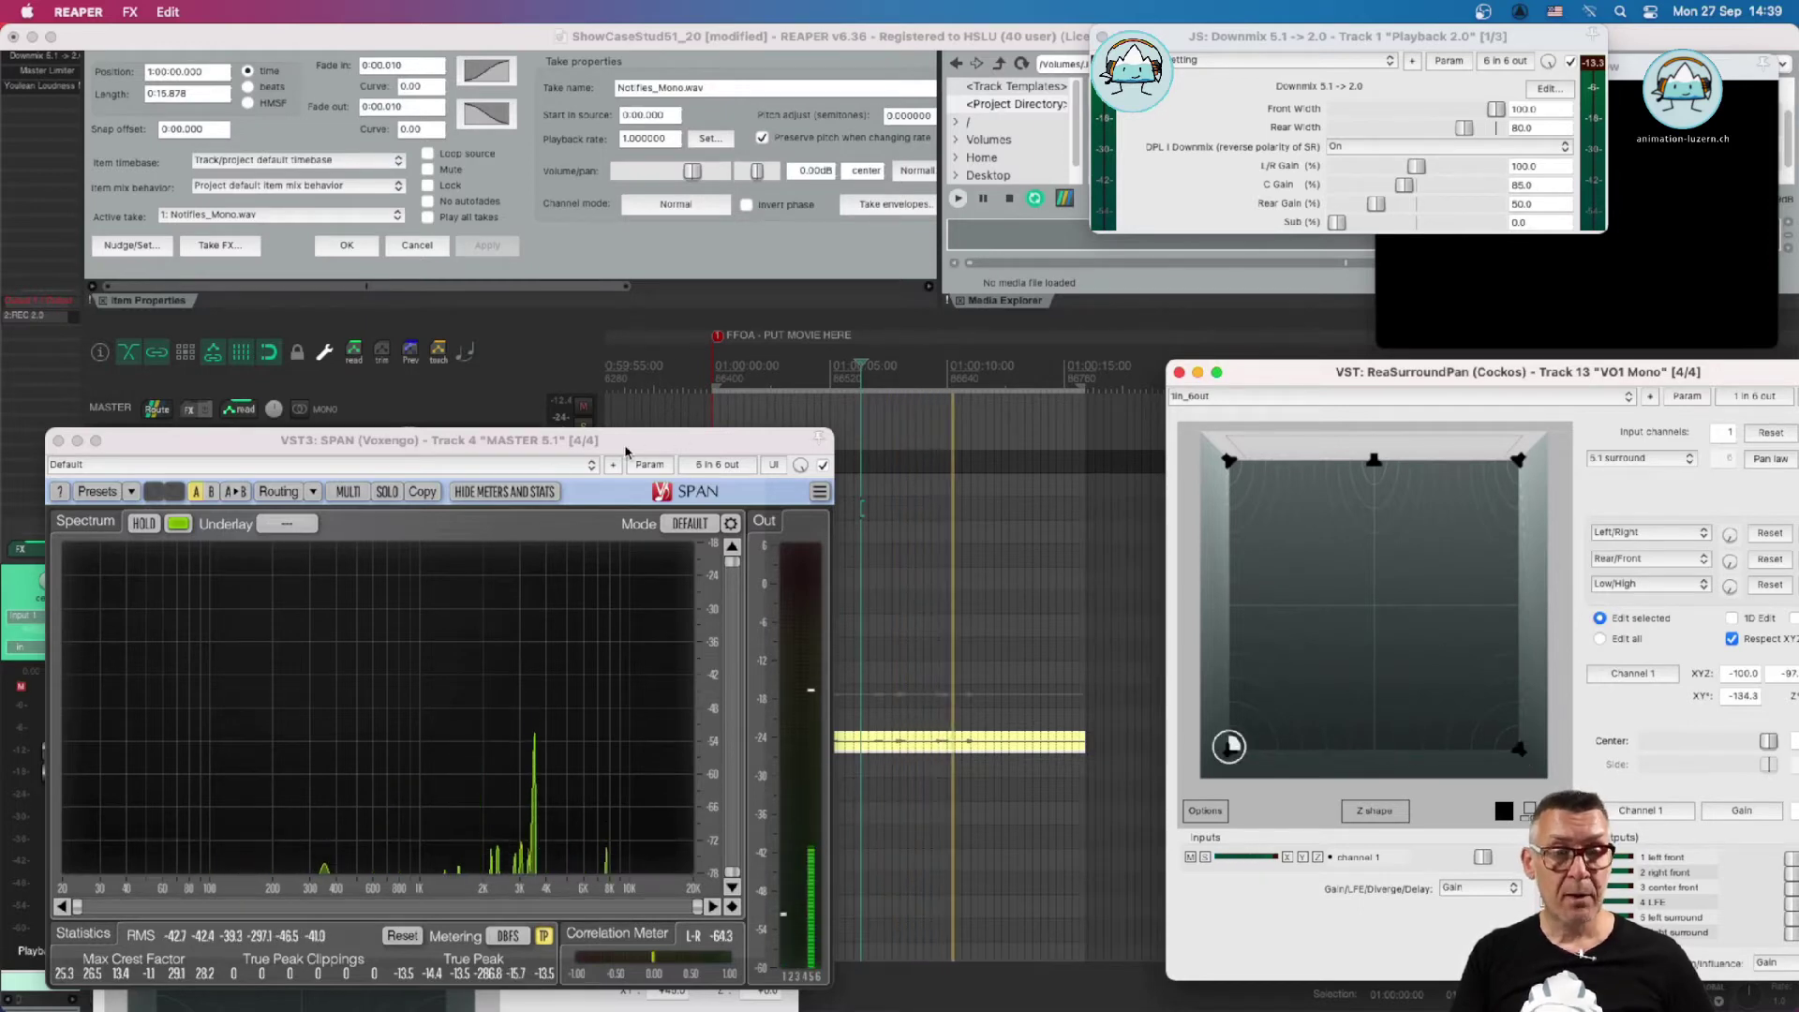
left_click_drag(626, 449, 594, 605)
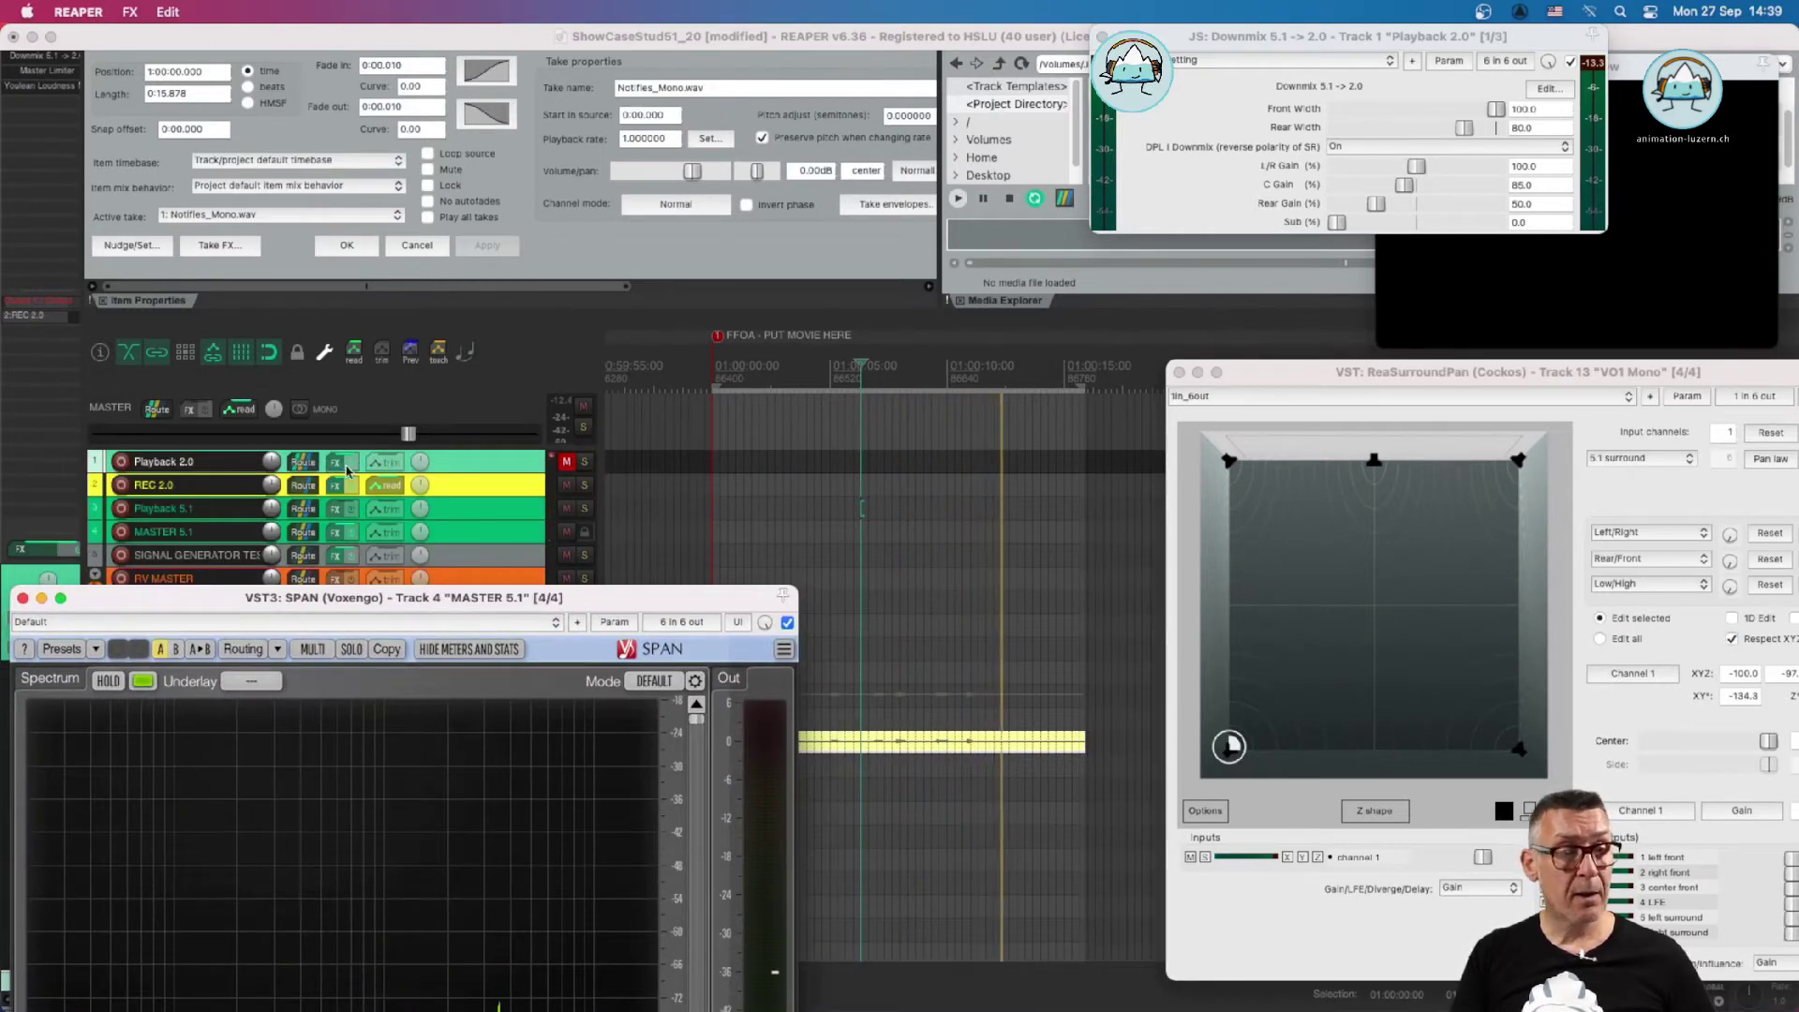
Pan the mono voice to the centre speaker, mute Playback 5.1 instead of 2.0, and close SPAN
left_click(459, 523)
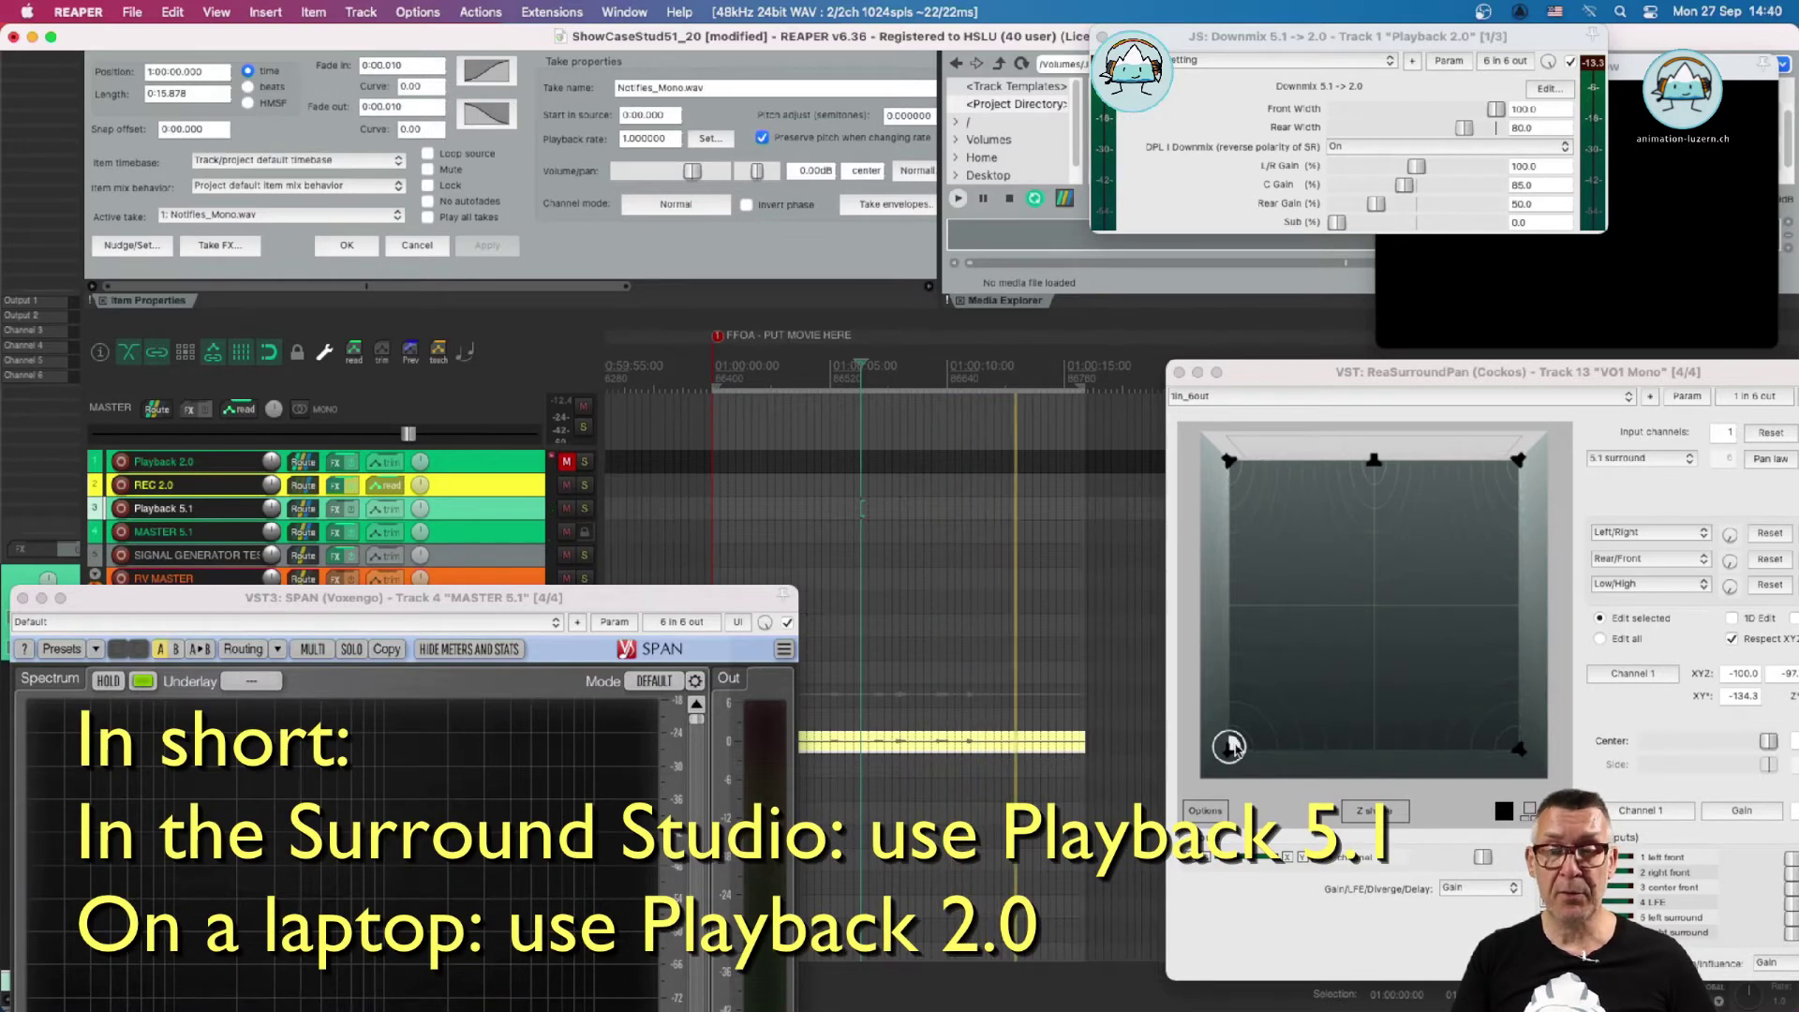
left_click_drag(1230, 747, 1381, 452)
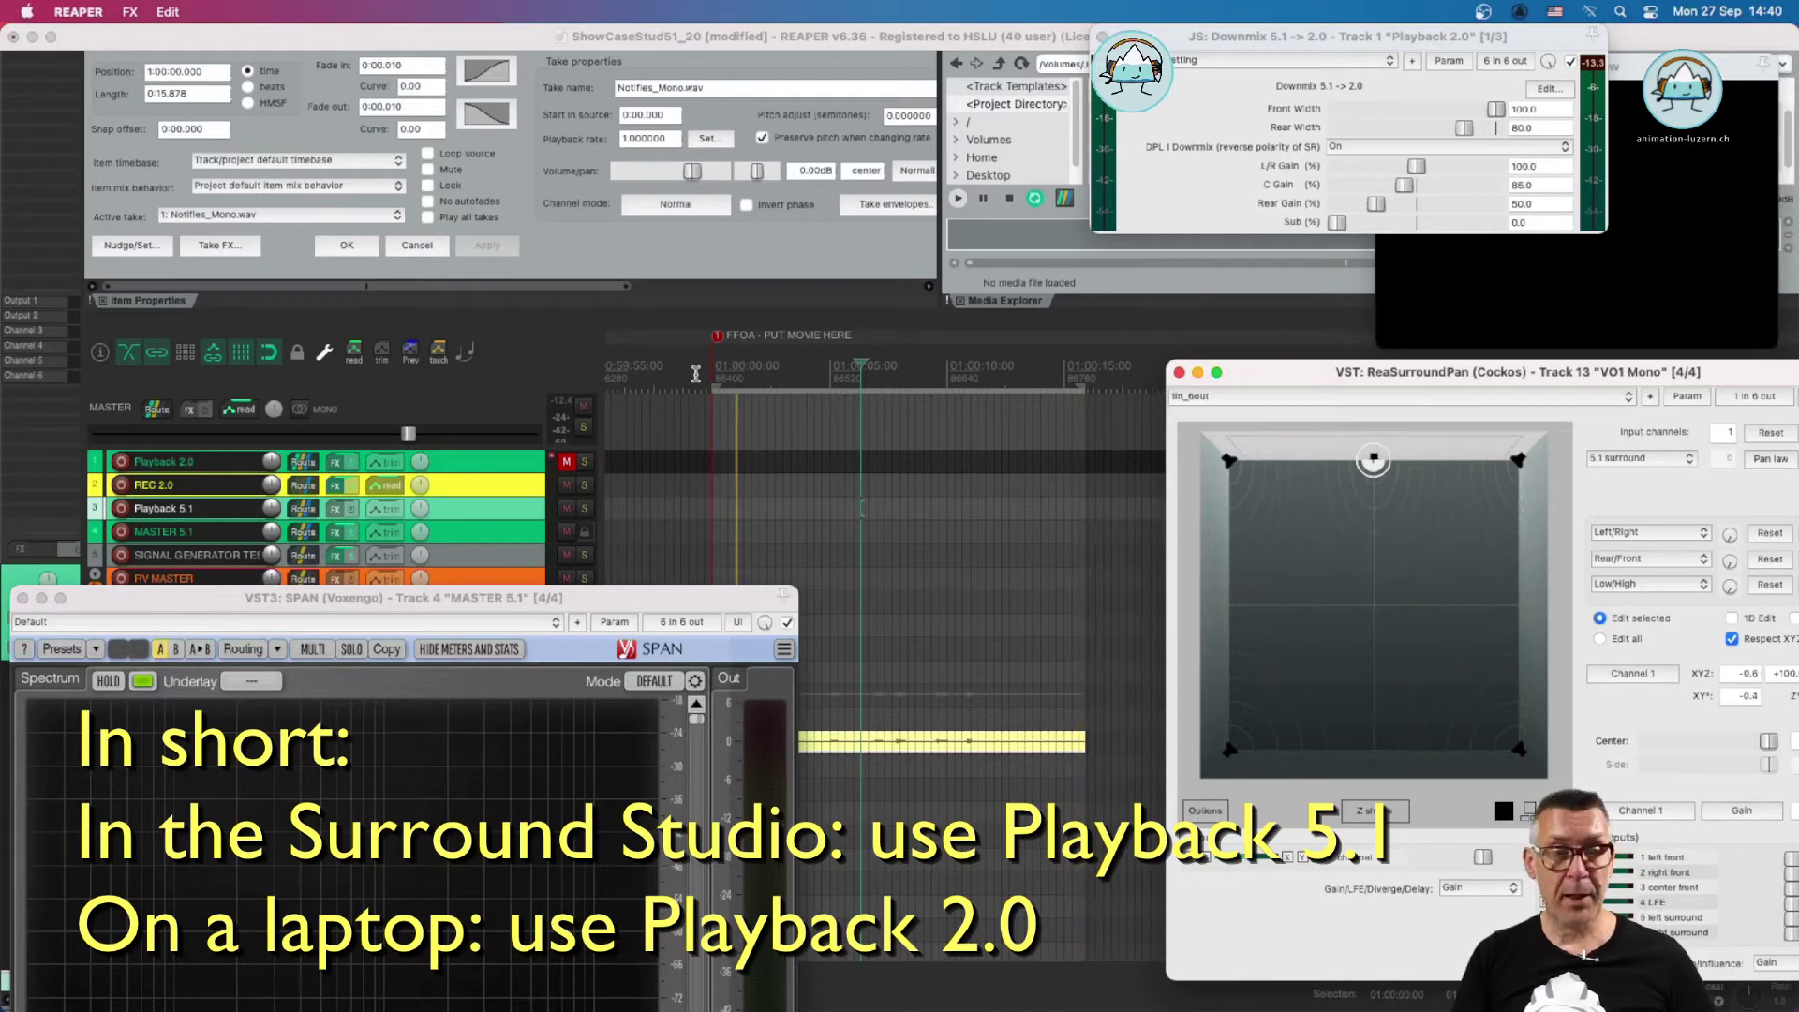
left_click(566, 508)
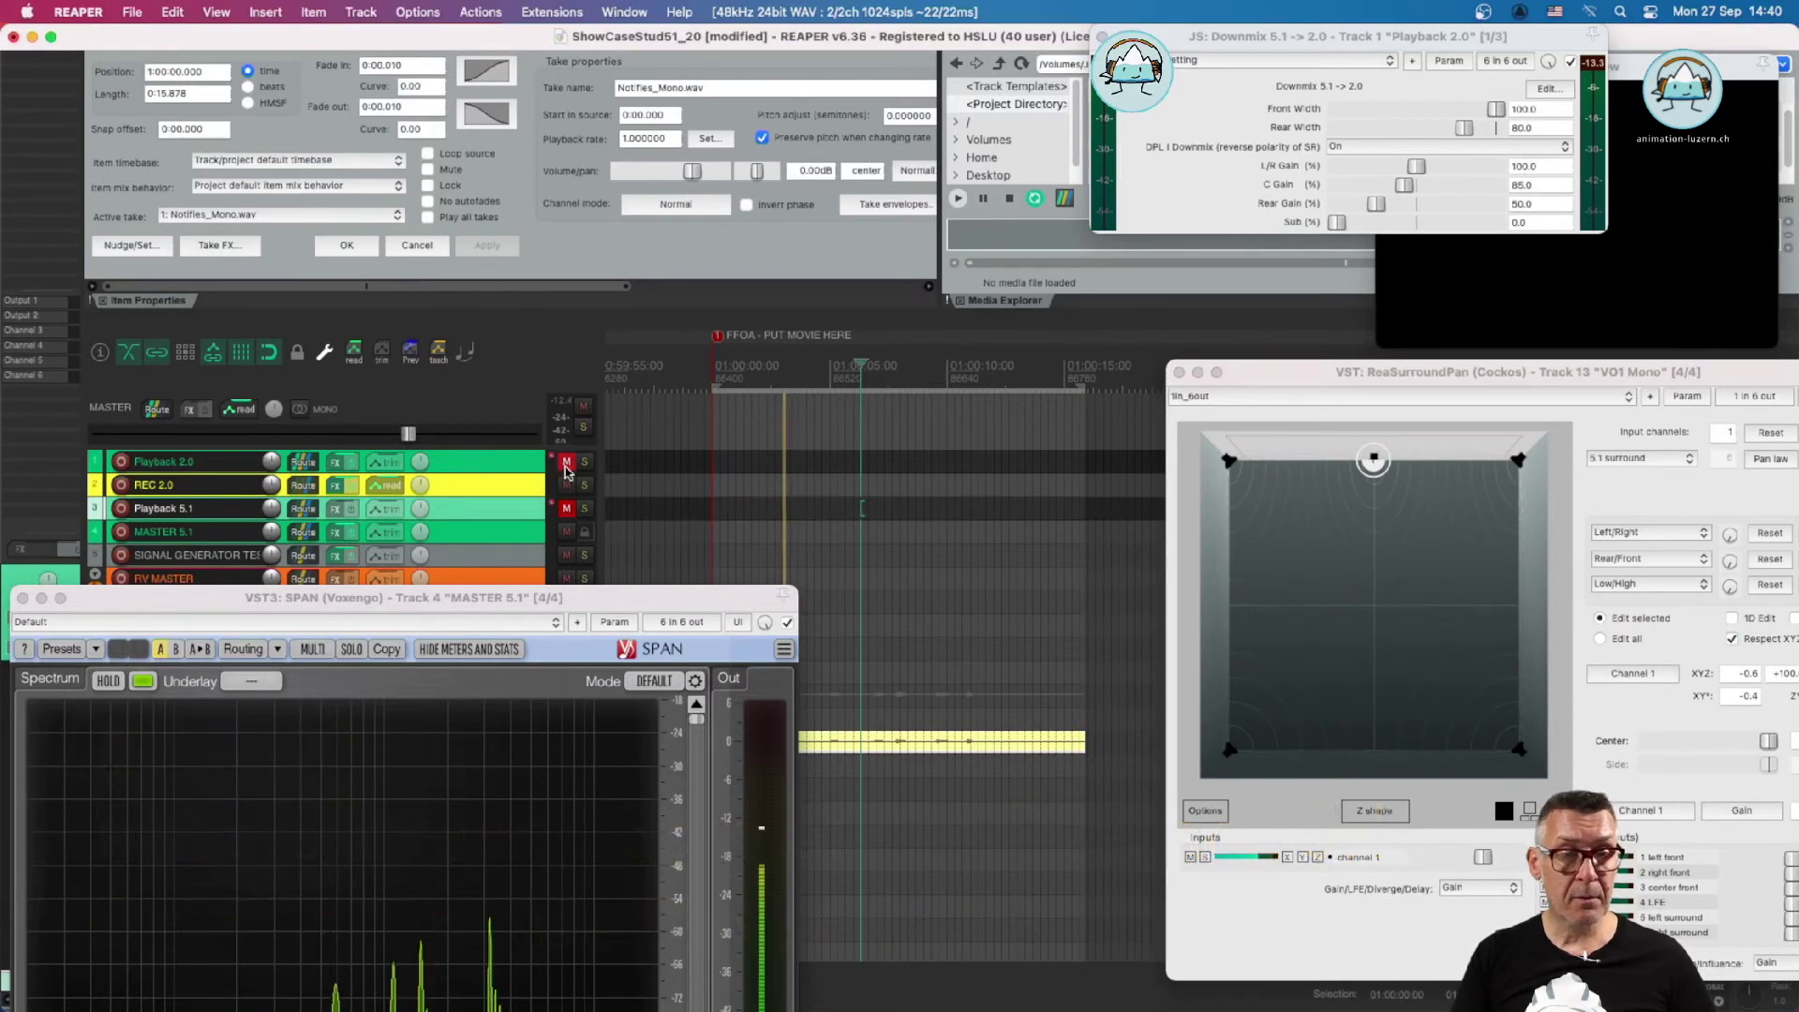
left_click(566, 461)
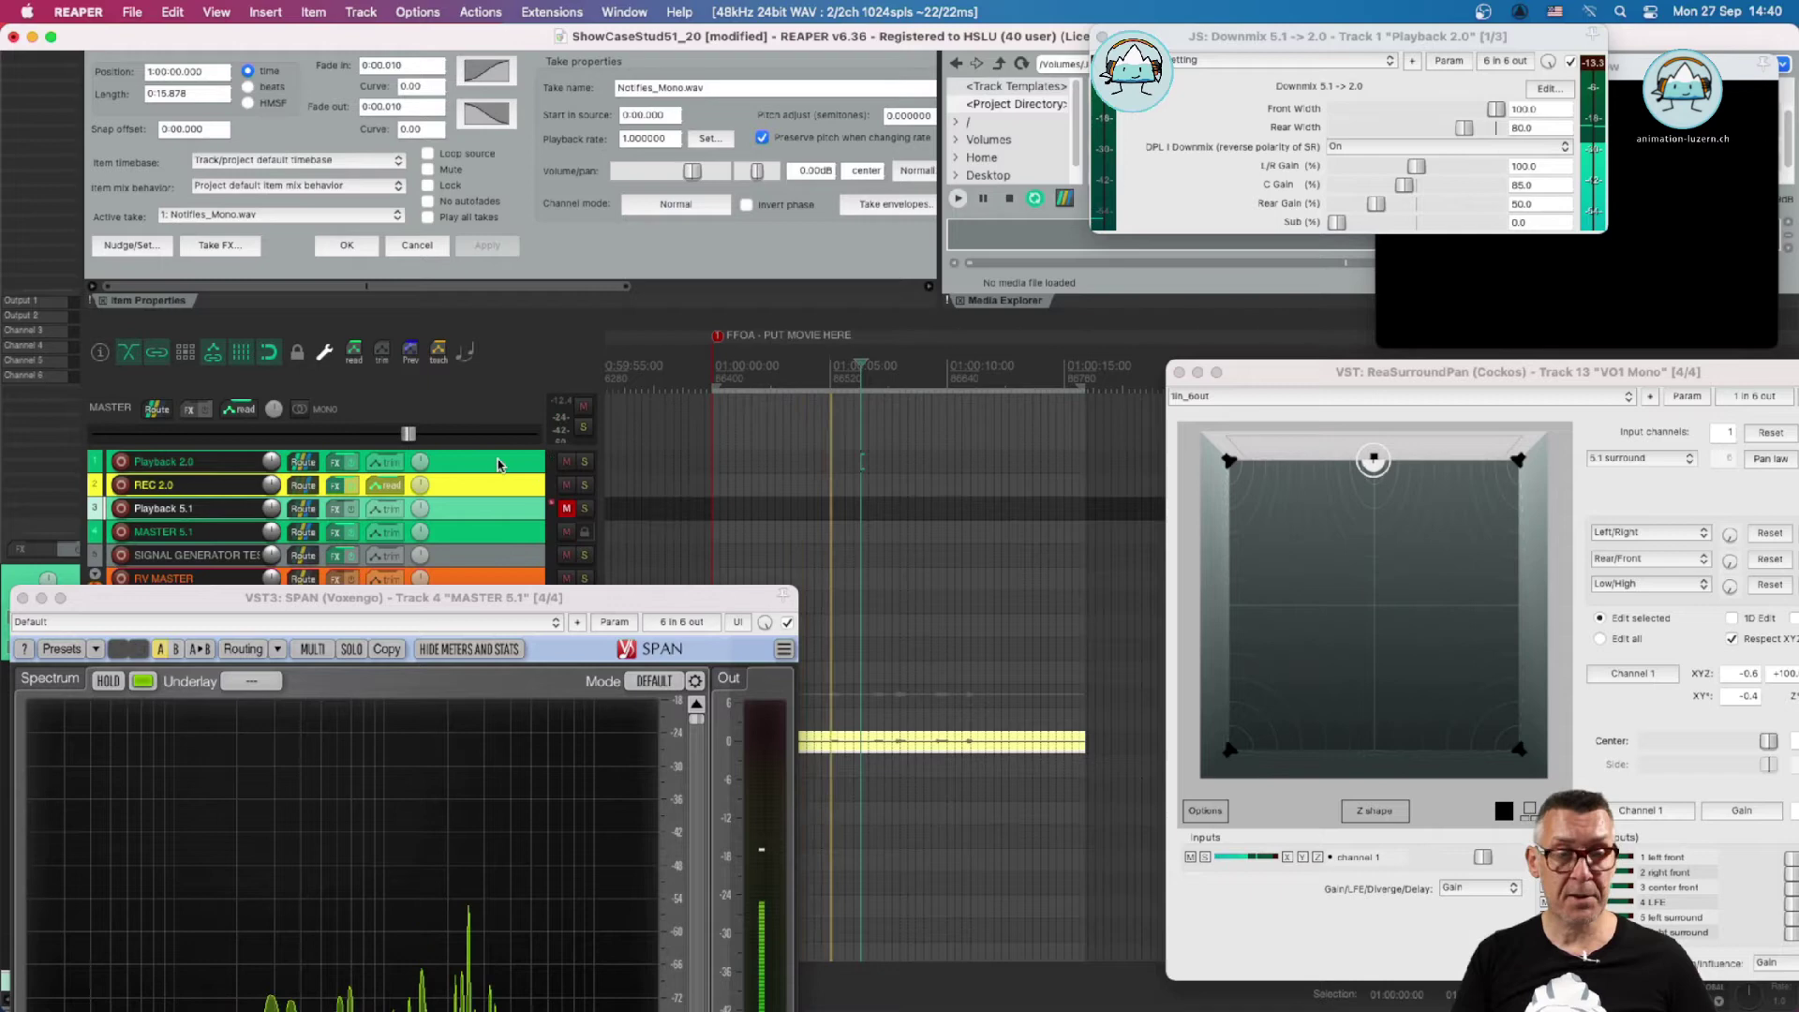
left_click(23, 596)
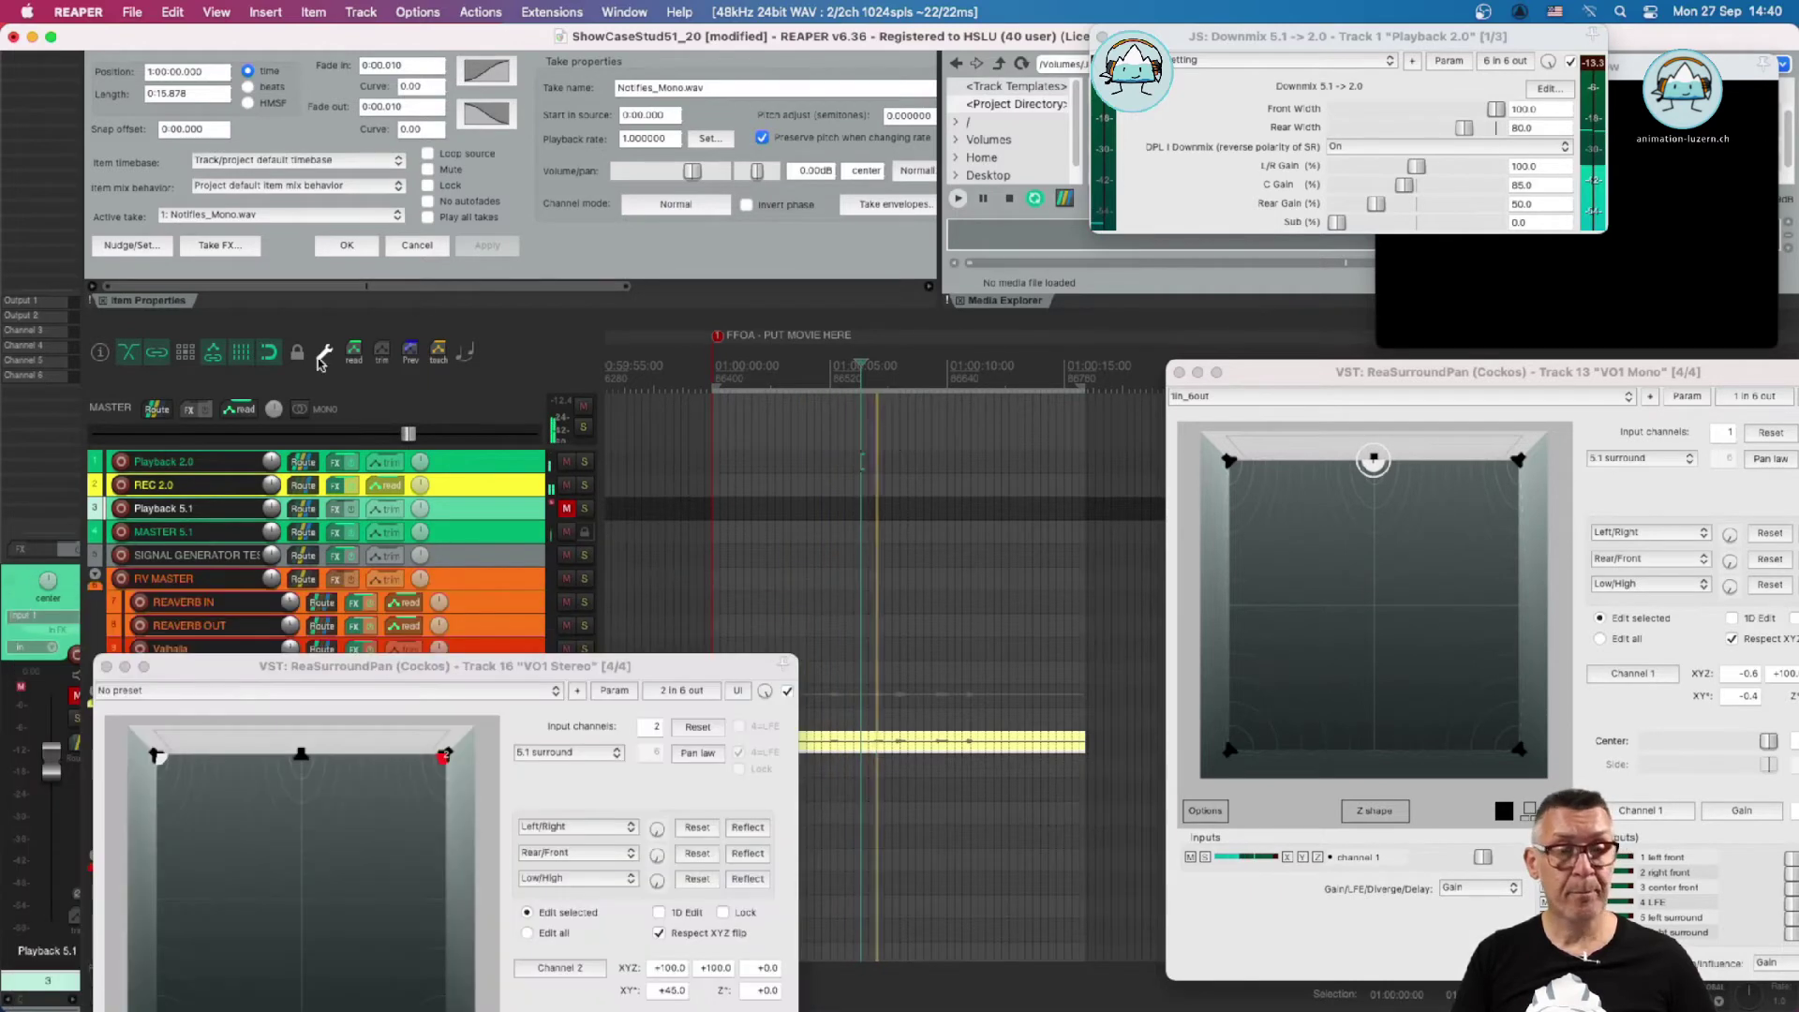
left_click(1376, 463)
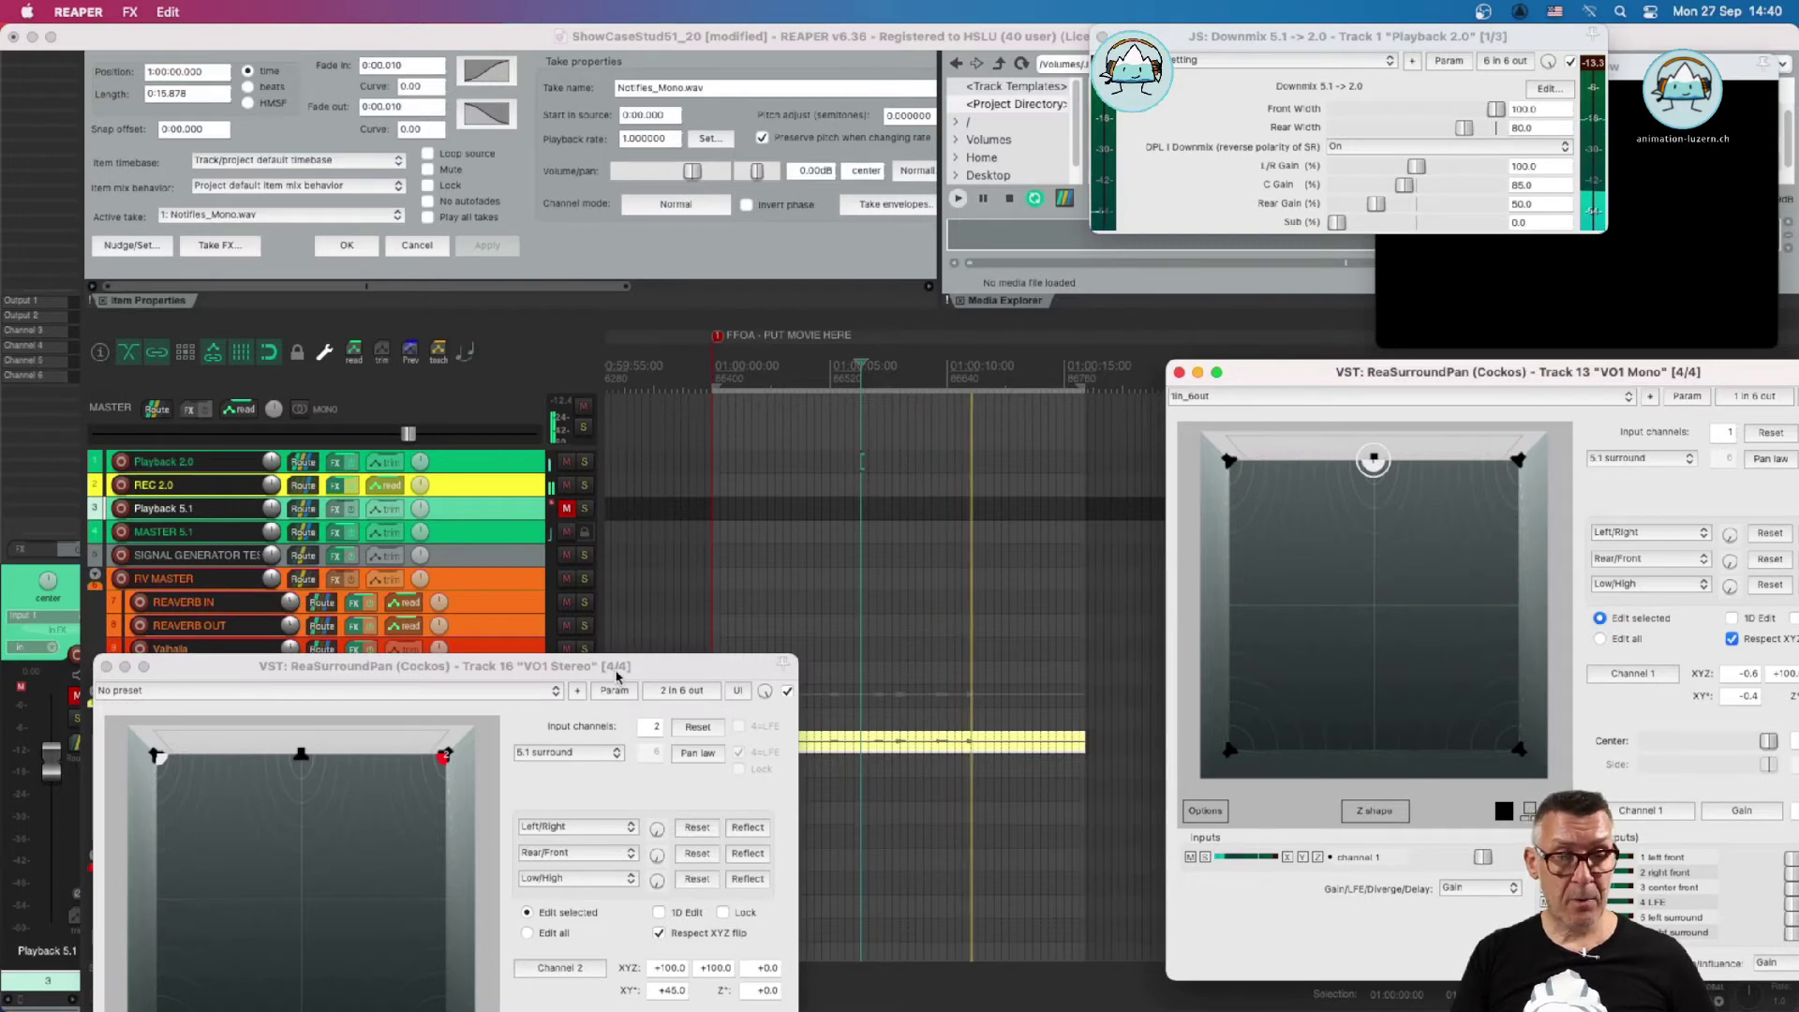
Delete the Notifies_Mono.wav item, close the downmix window, and place Notifies_Stereo.wav on VO1 Stereo
left_click_drag(616, 674, 995, 385)
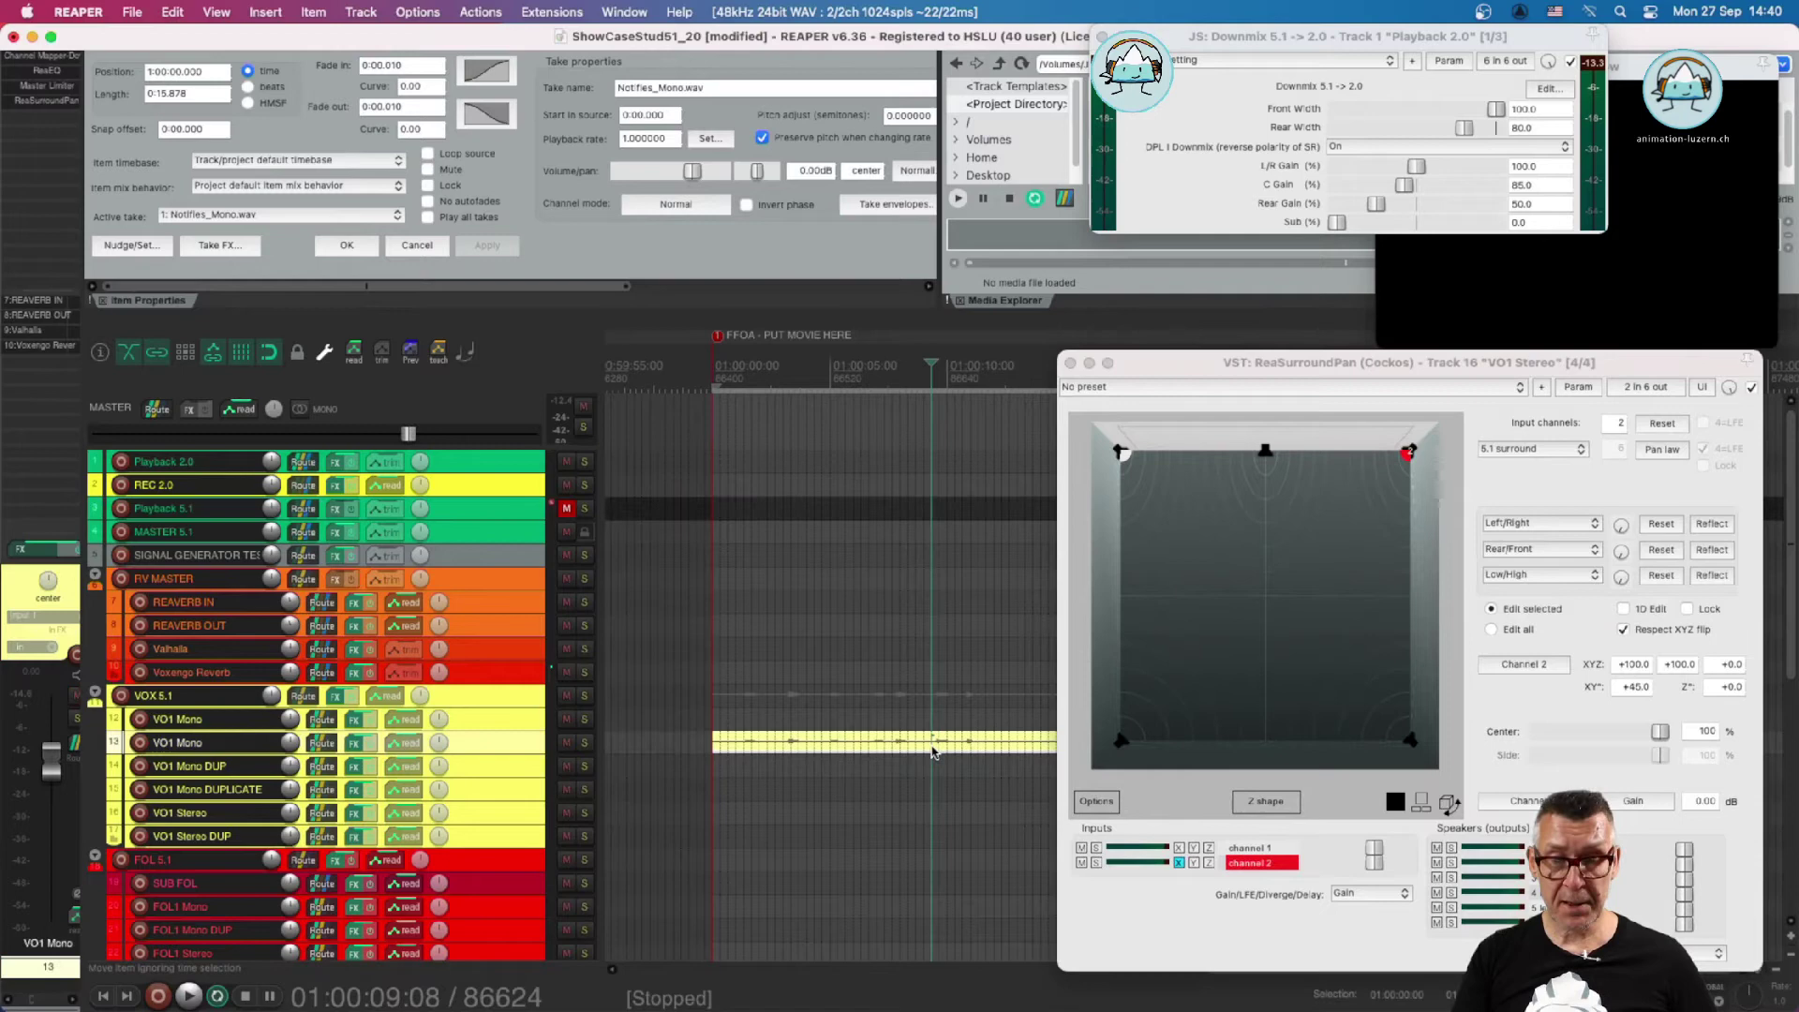
key("Delete")
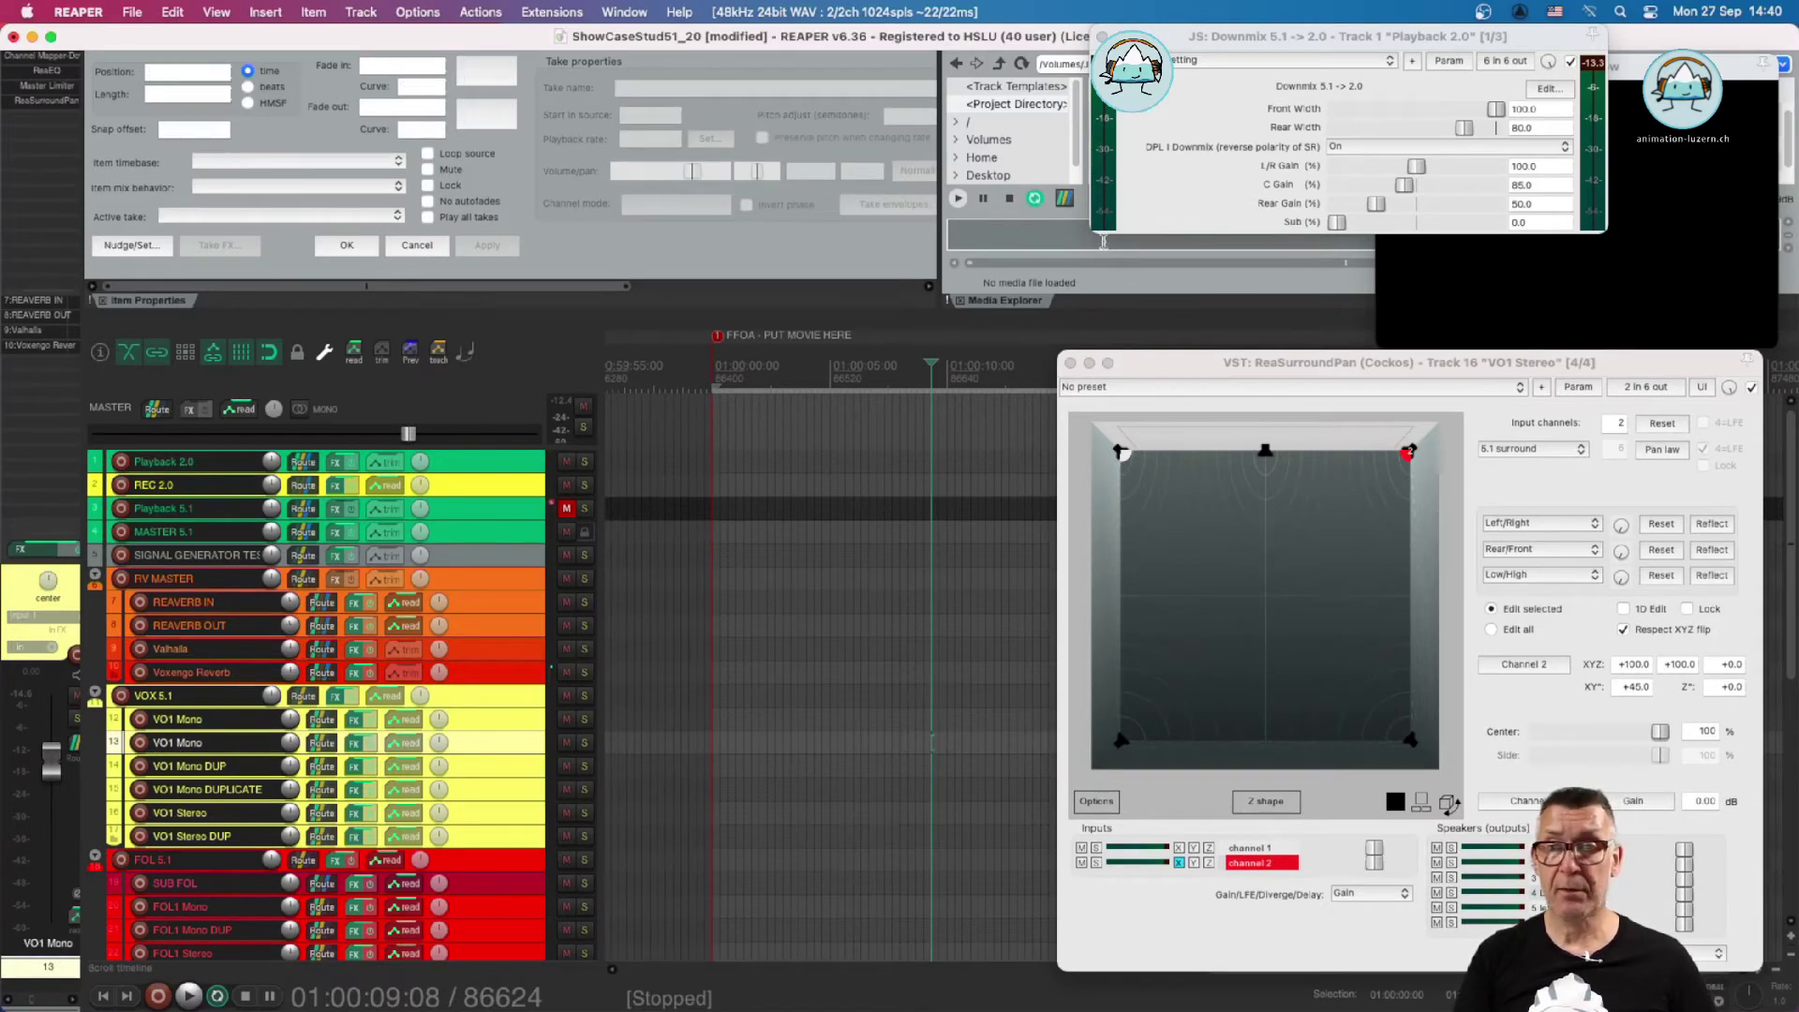
left_click(1104, 37)
left_click_drag(1160, 161, 710, 808)
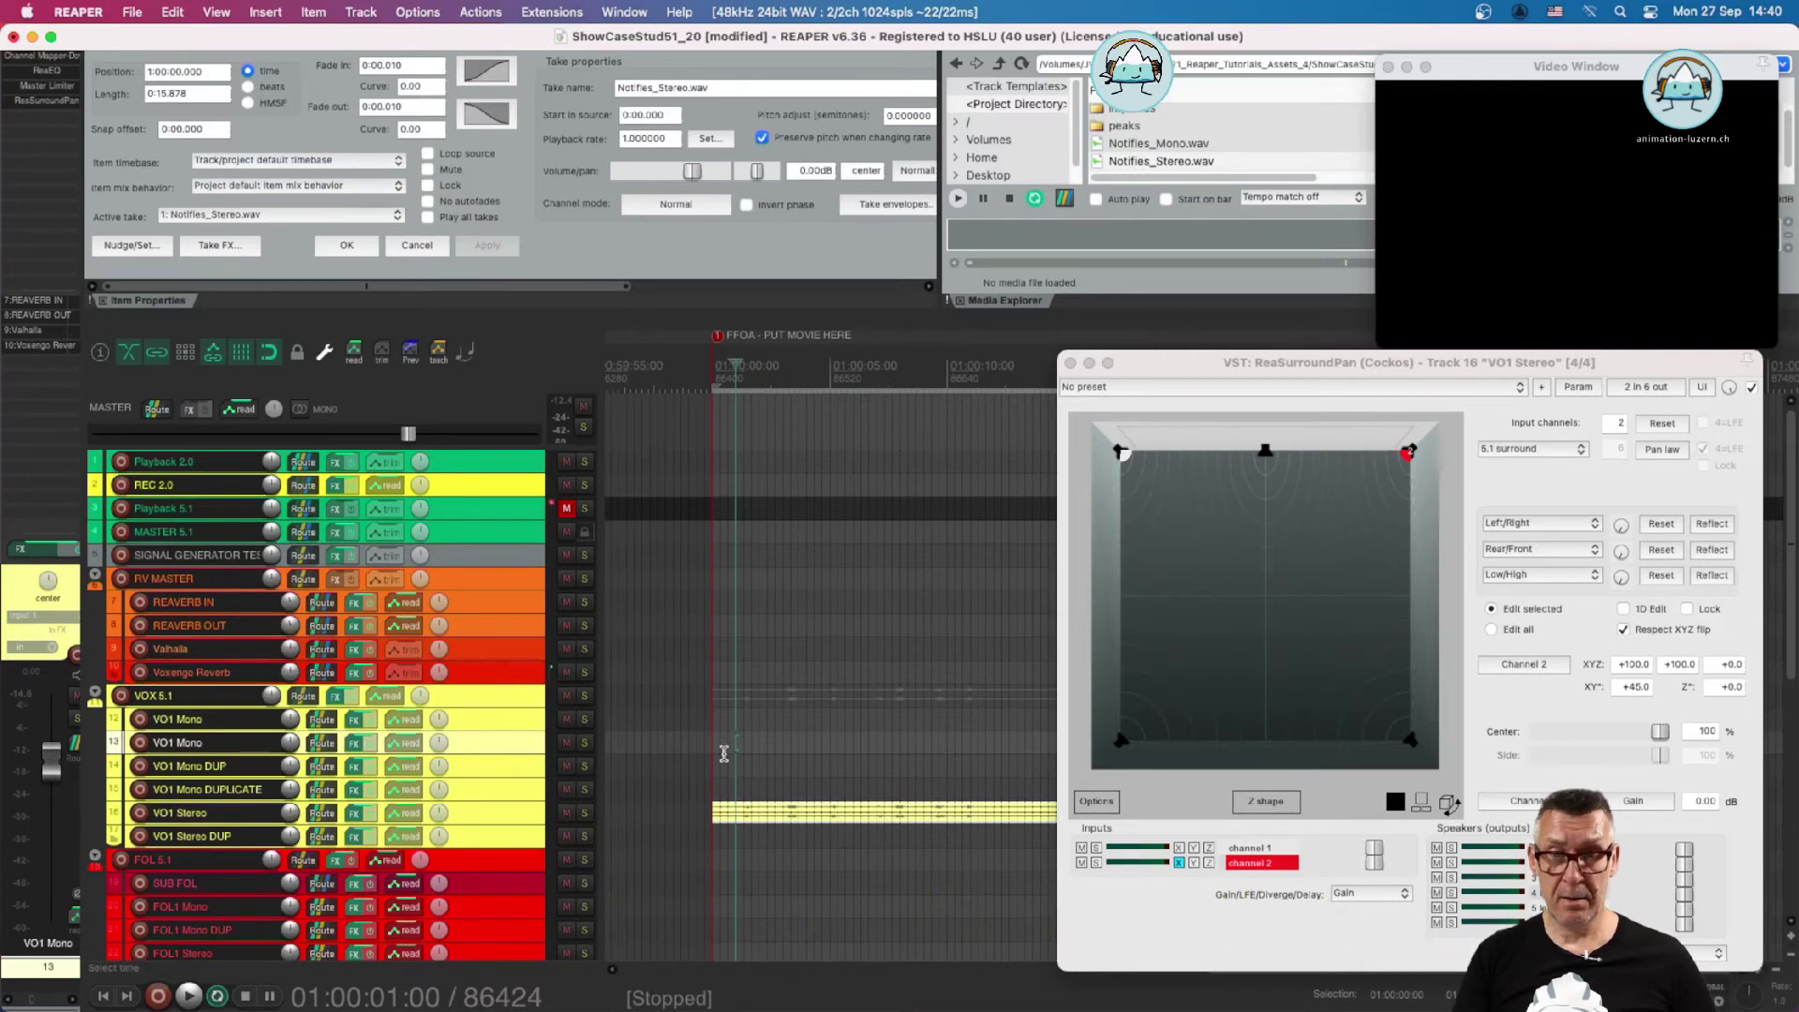
Play and drag channel 1 inward to front-left (X -69.9, Y +71.8) with channel 2 mirroring
key("space")
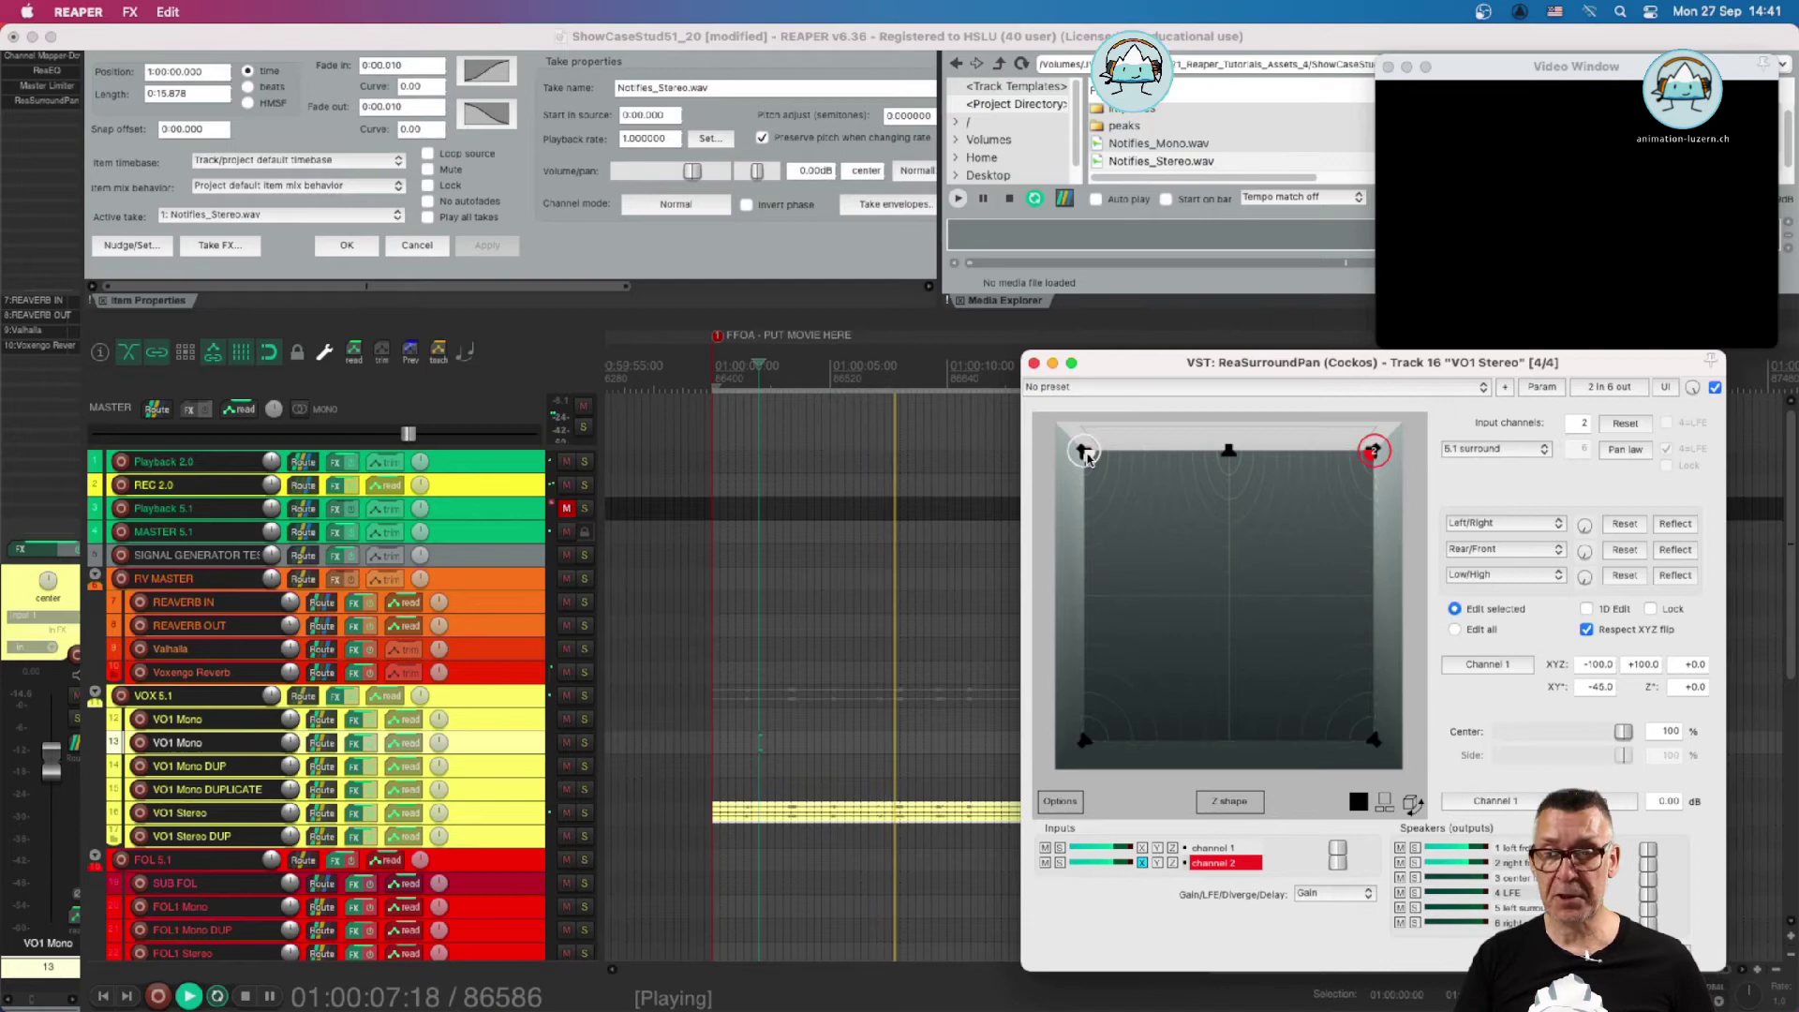
mouse_move(1088, 460)
left_mouse_down()
mouse_move(1126, 552)
mouse_move(1082, 451)
left_mouse_up()
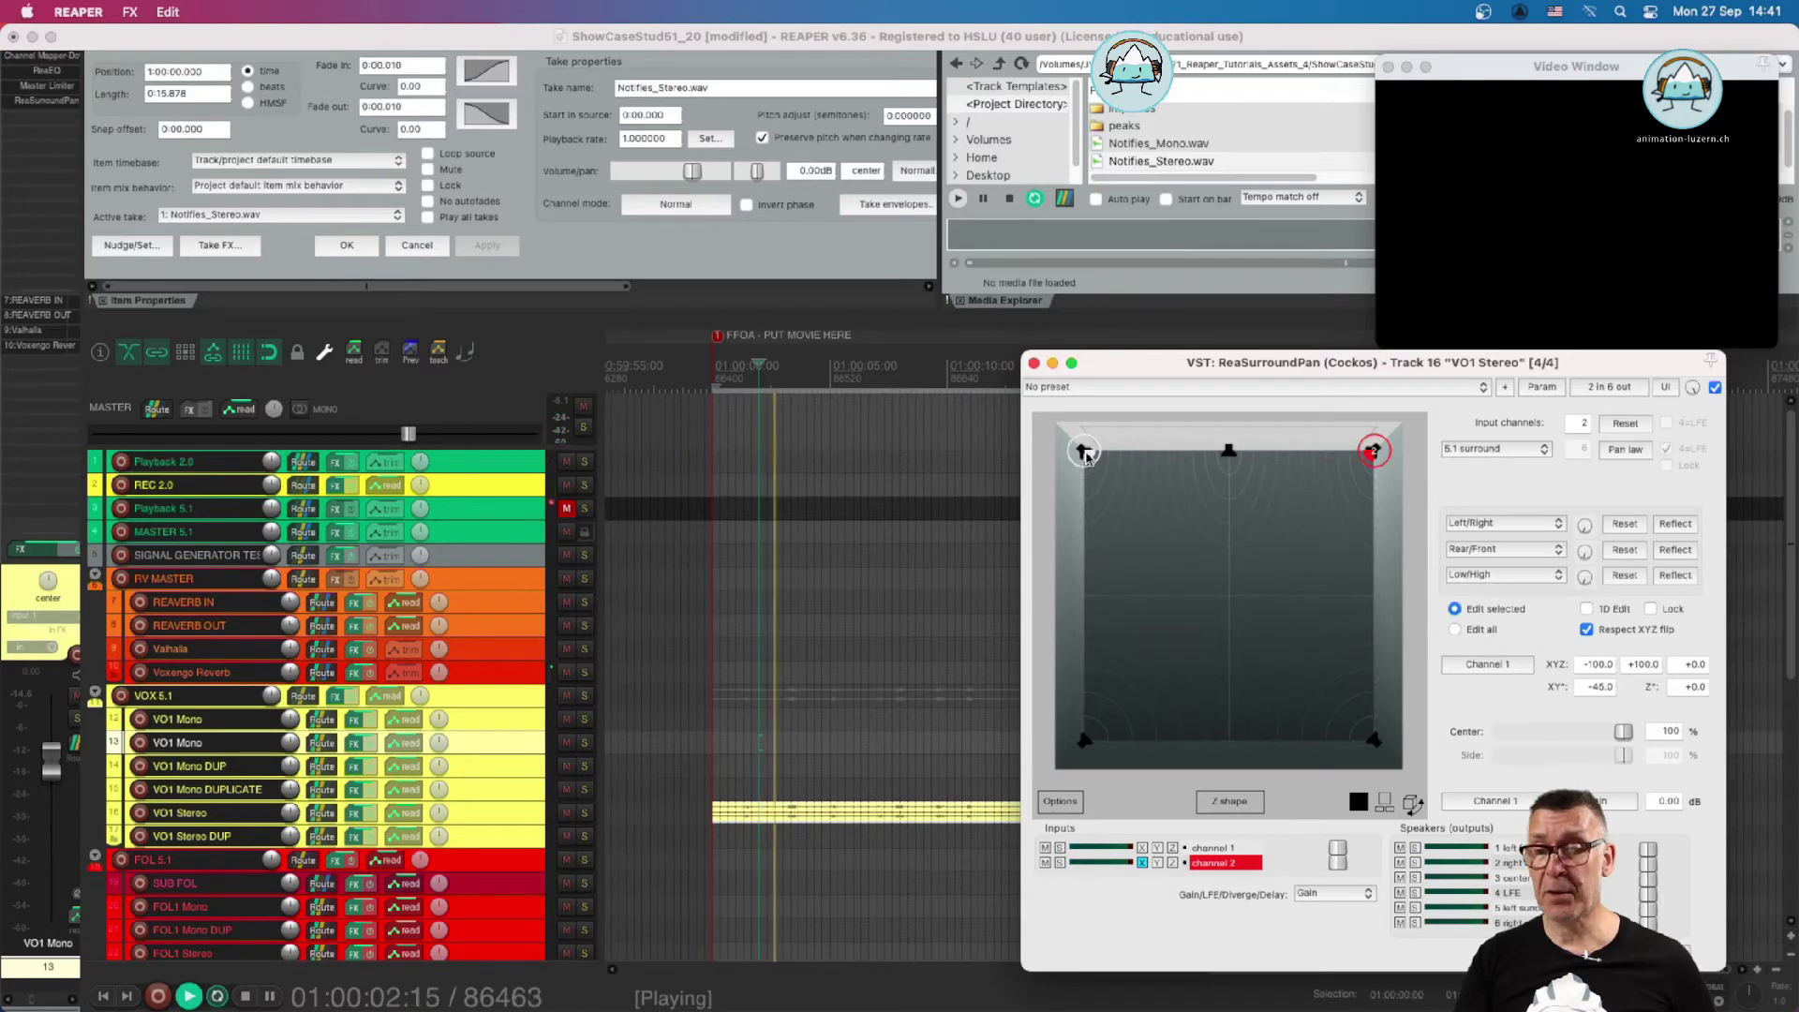
left_click_drag(1088, 458, 1132, 500)
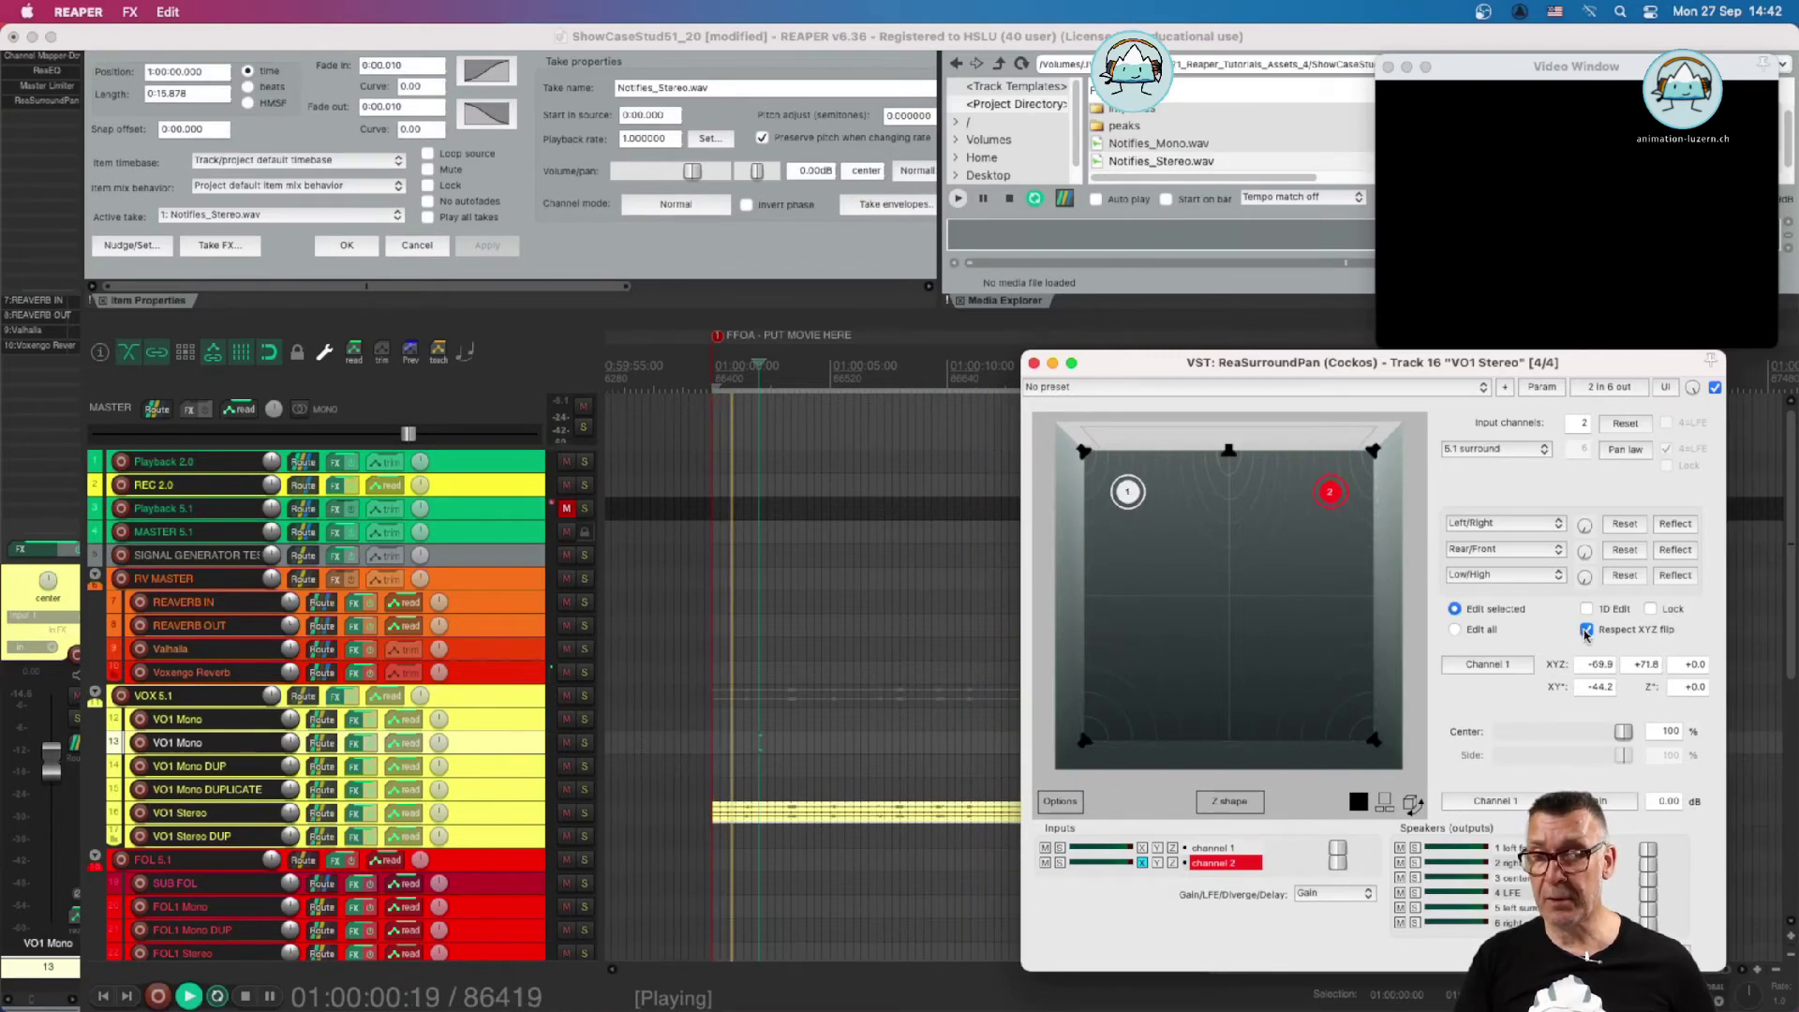
Uncheck Respect XYZ flip and move the linked pair, settling channel 1 at X -65.4, Y +100
left_click(1586, 630)
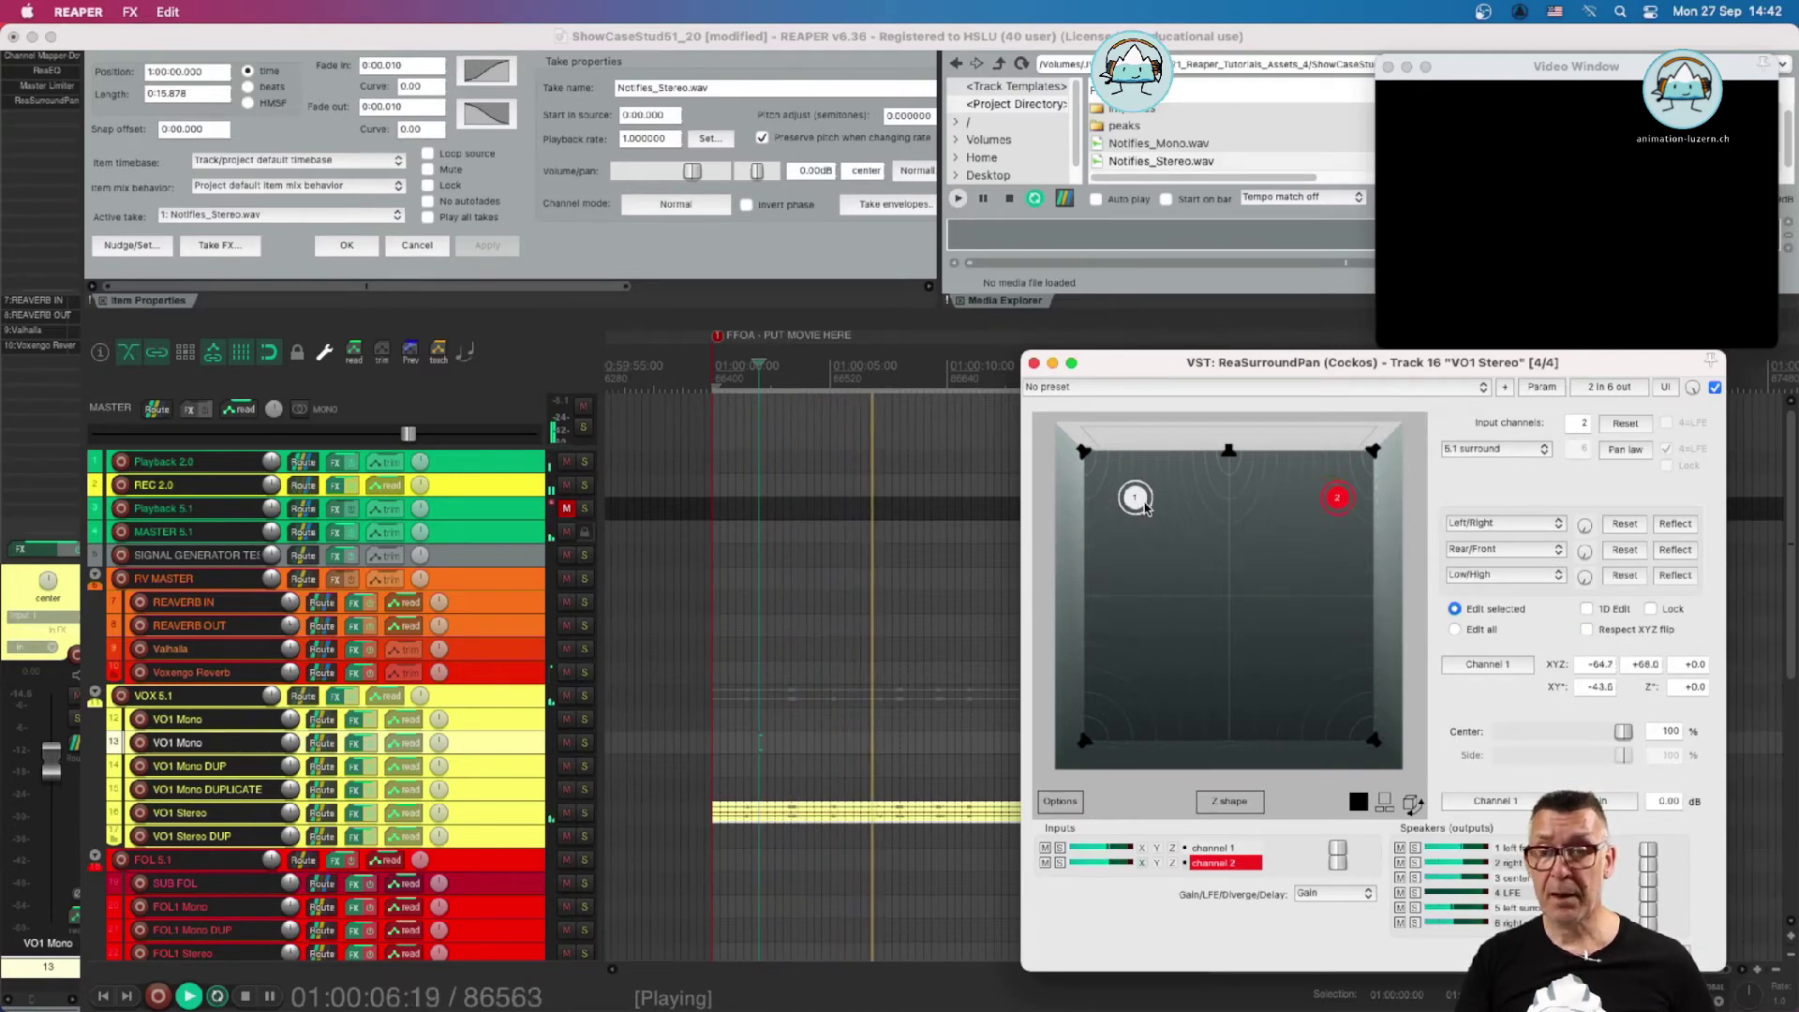
left_click_drag(1133, 495, 1090, 498)
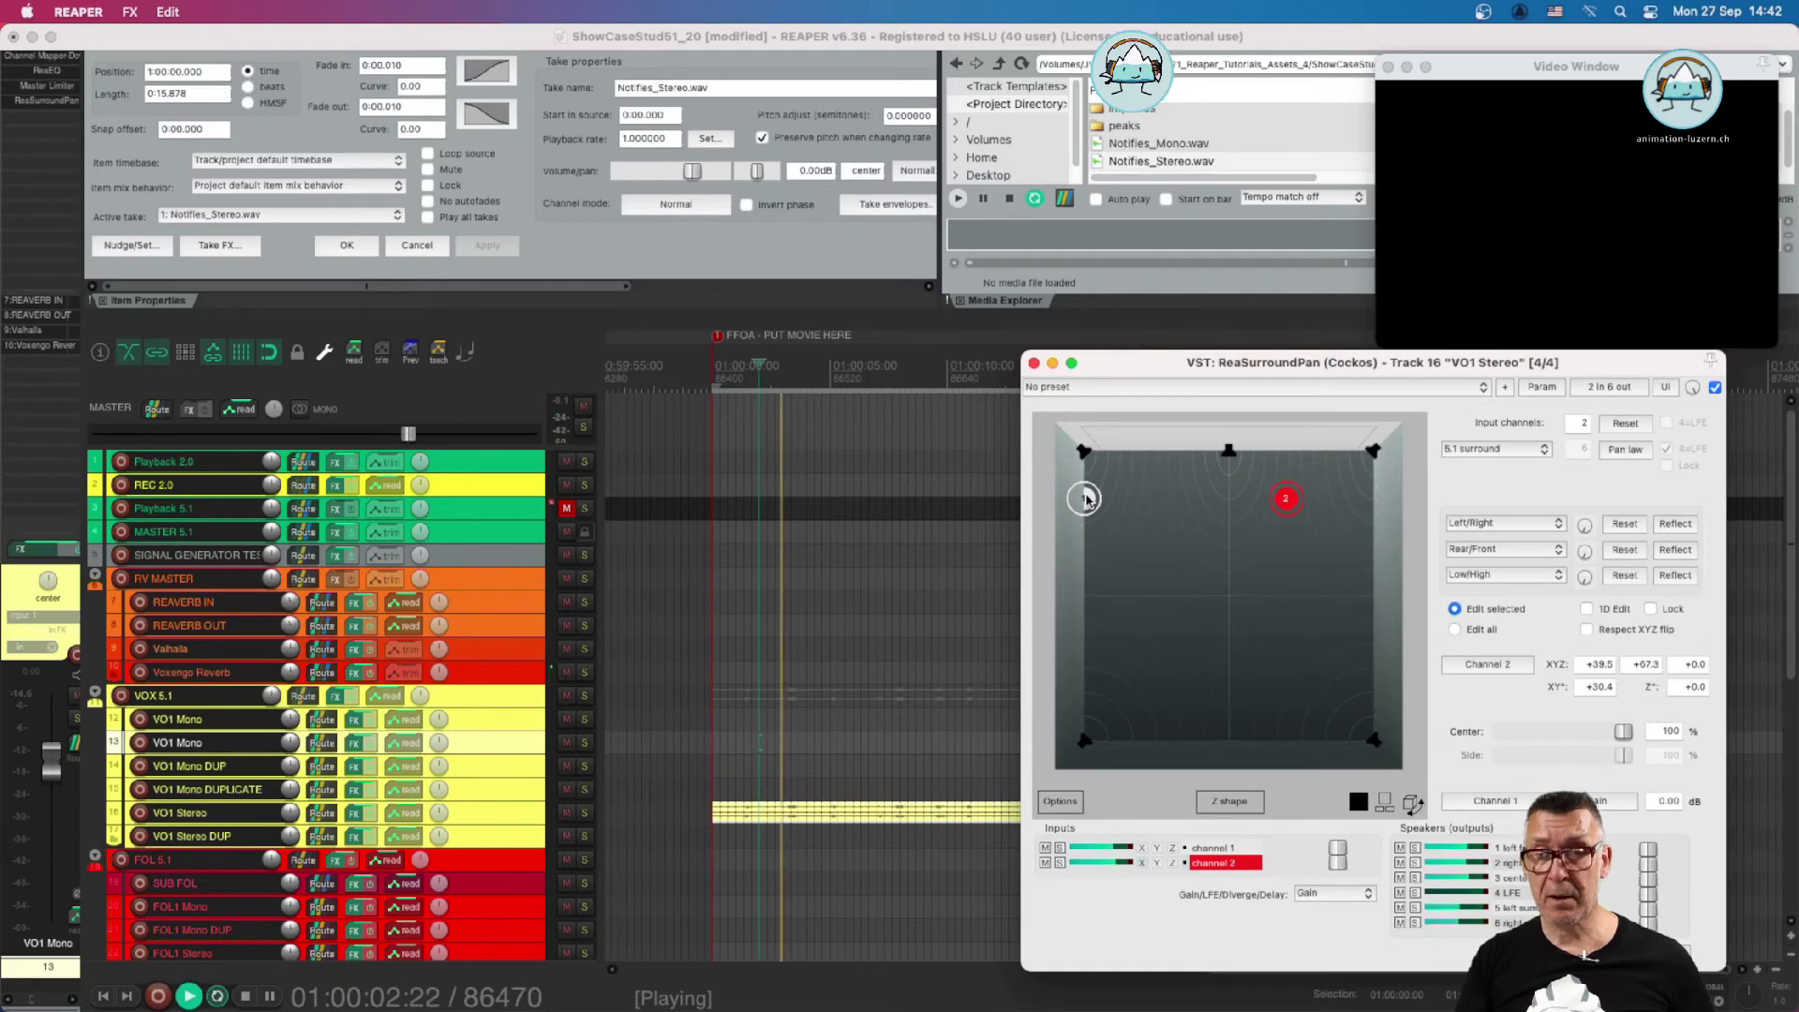
left_click_drag(1087, 500, 1345, 501)
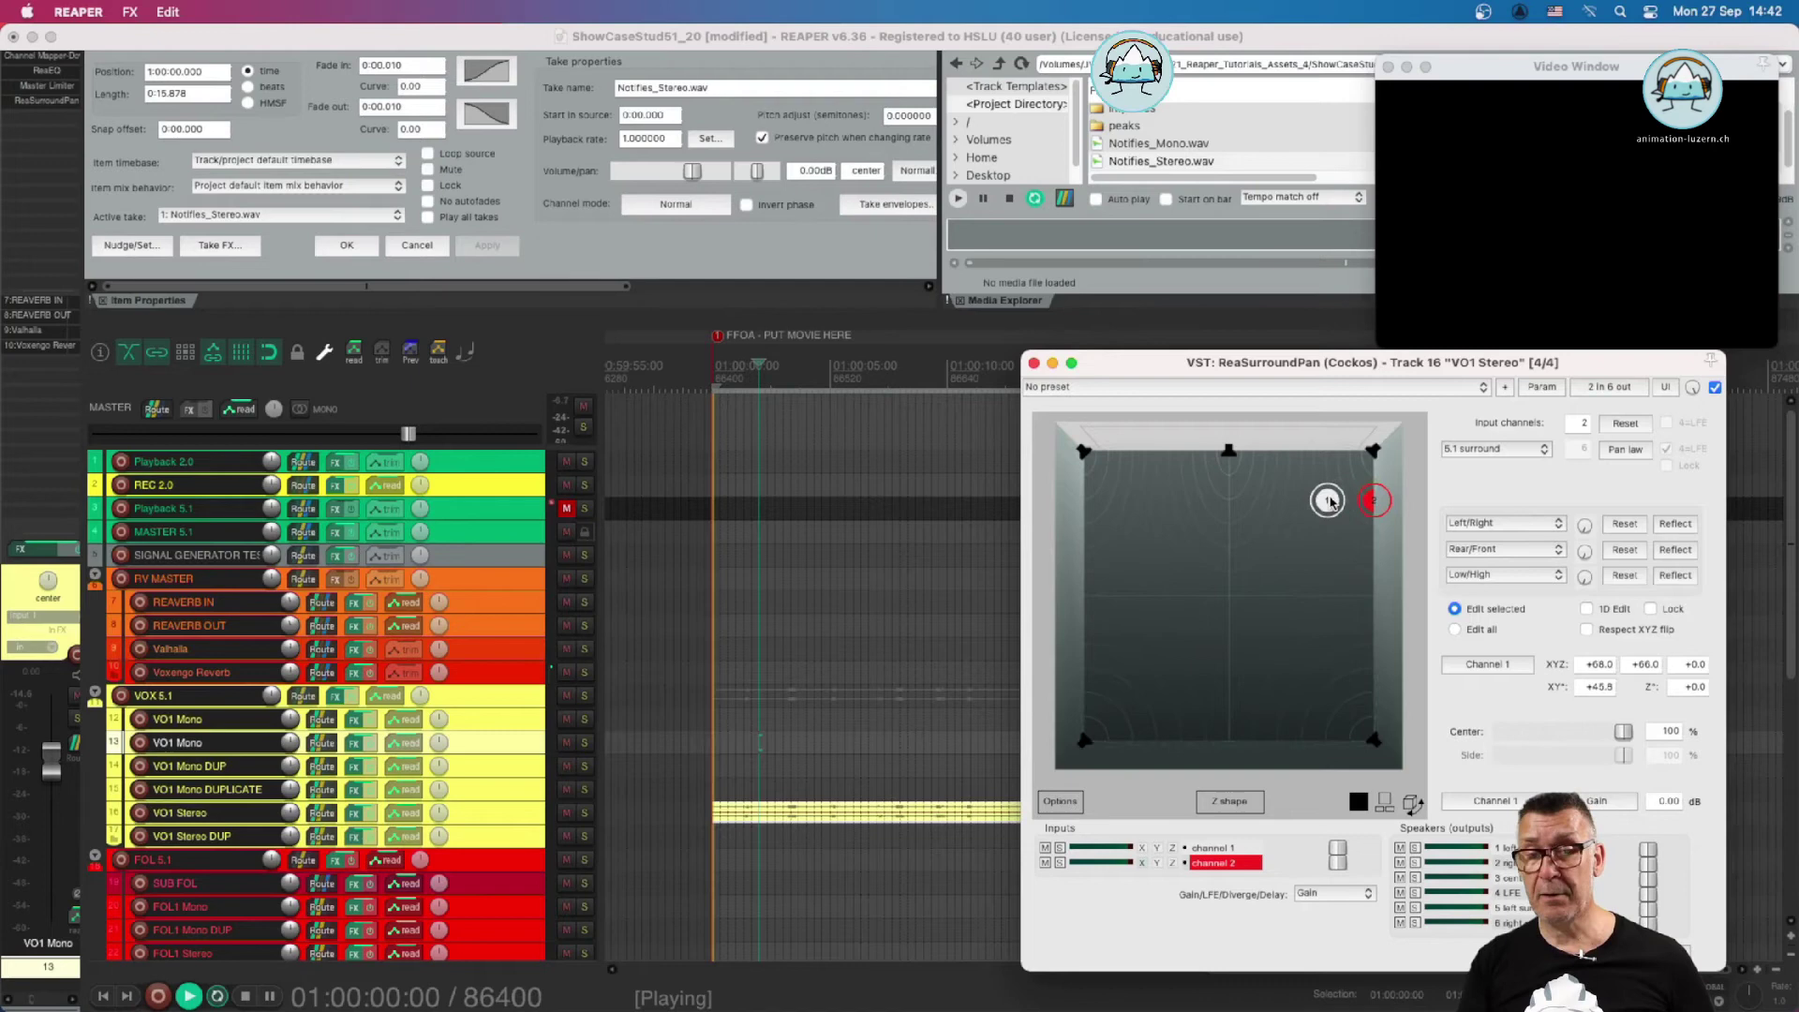
left_click_drag(1321, 505, 1131, 456)
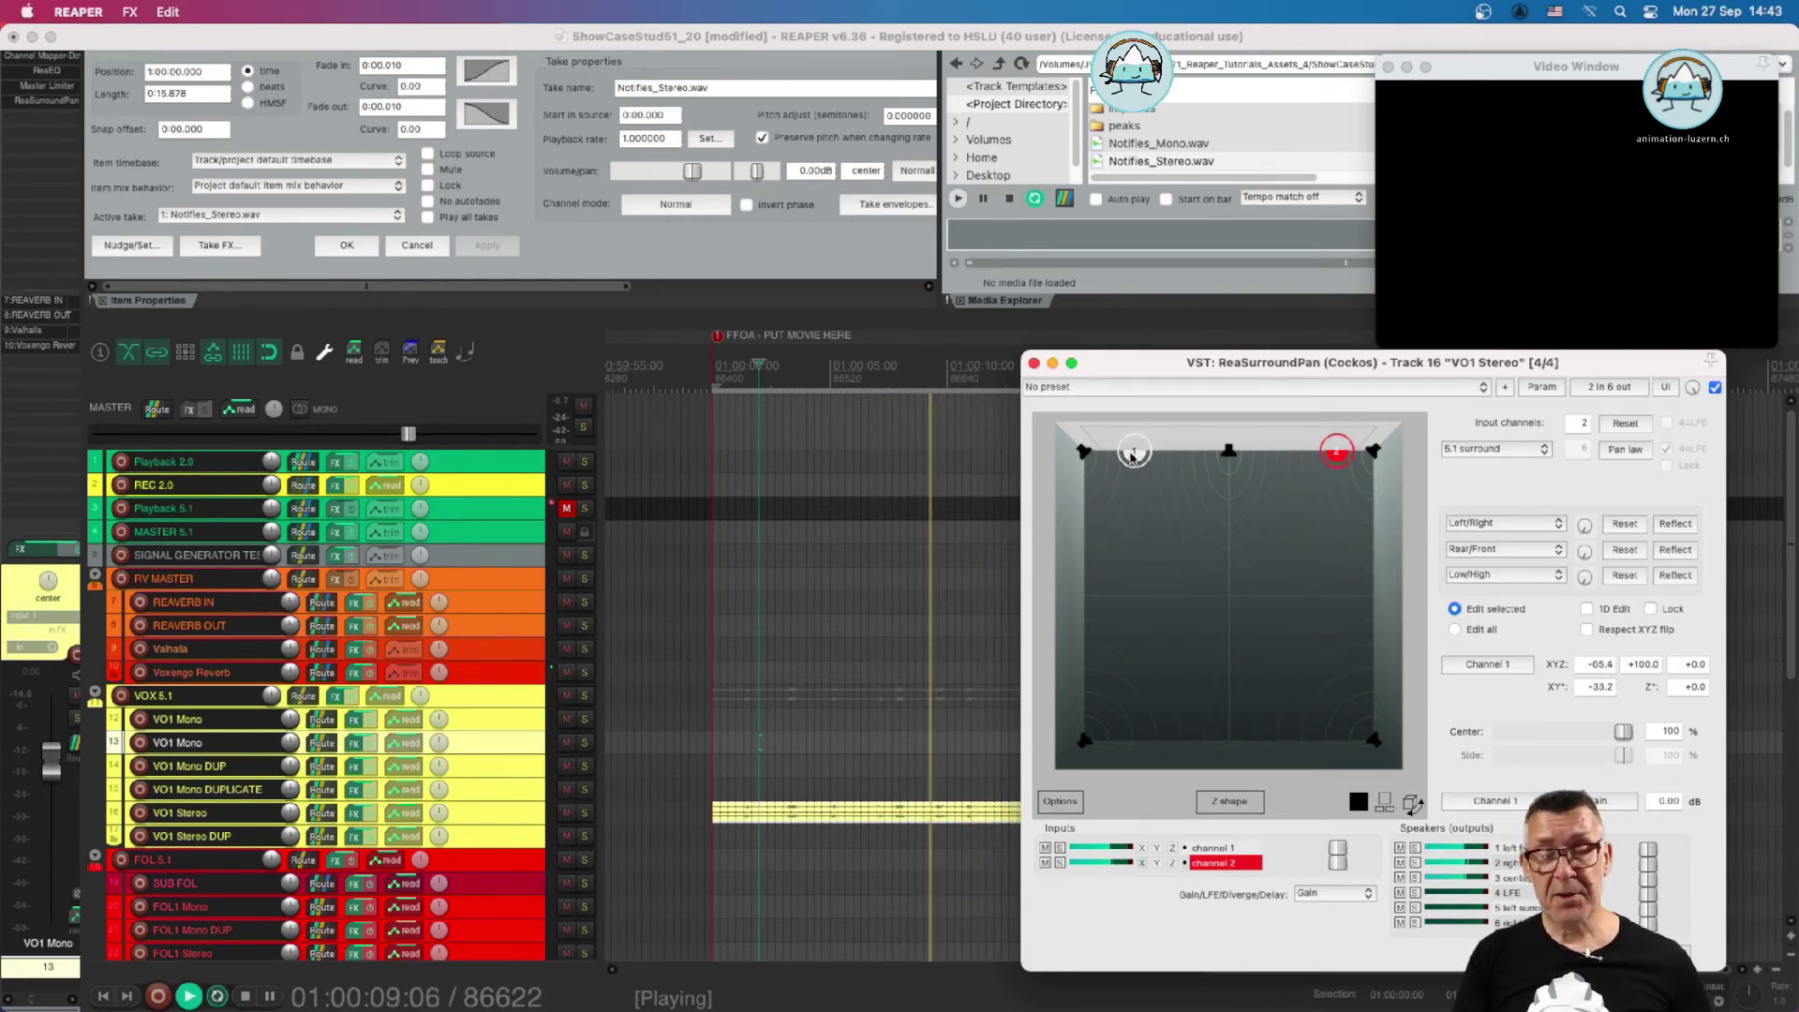
Enable 1D Edit and slide the linked stereo pucks along single axes, ending at X -63.4, Y +100
left_click(1587, 610)
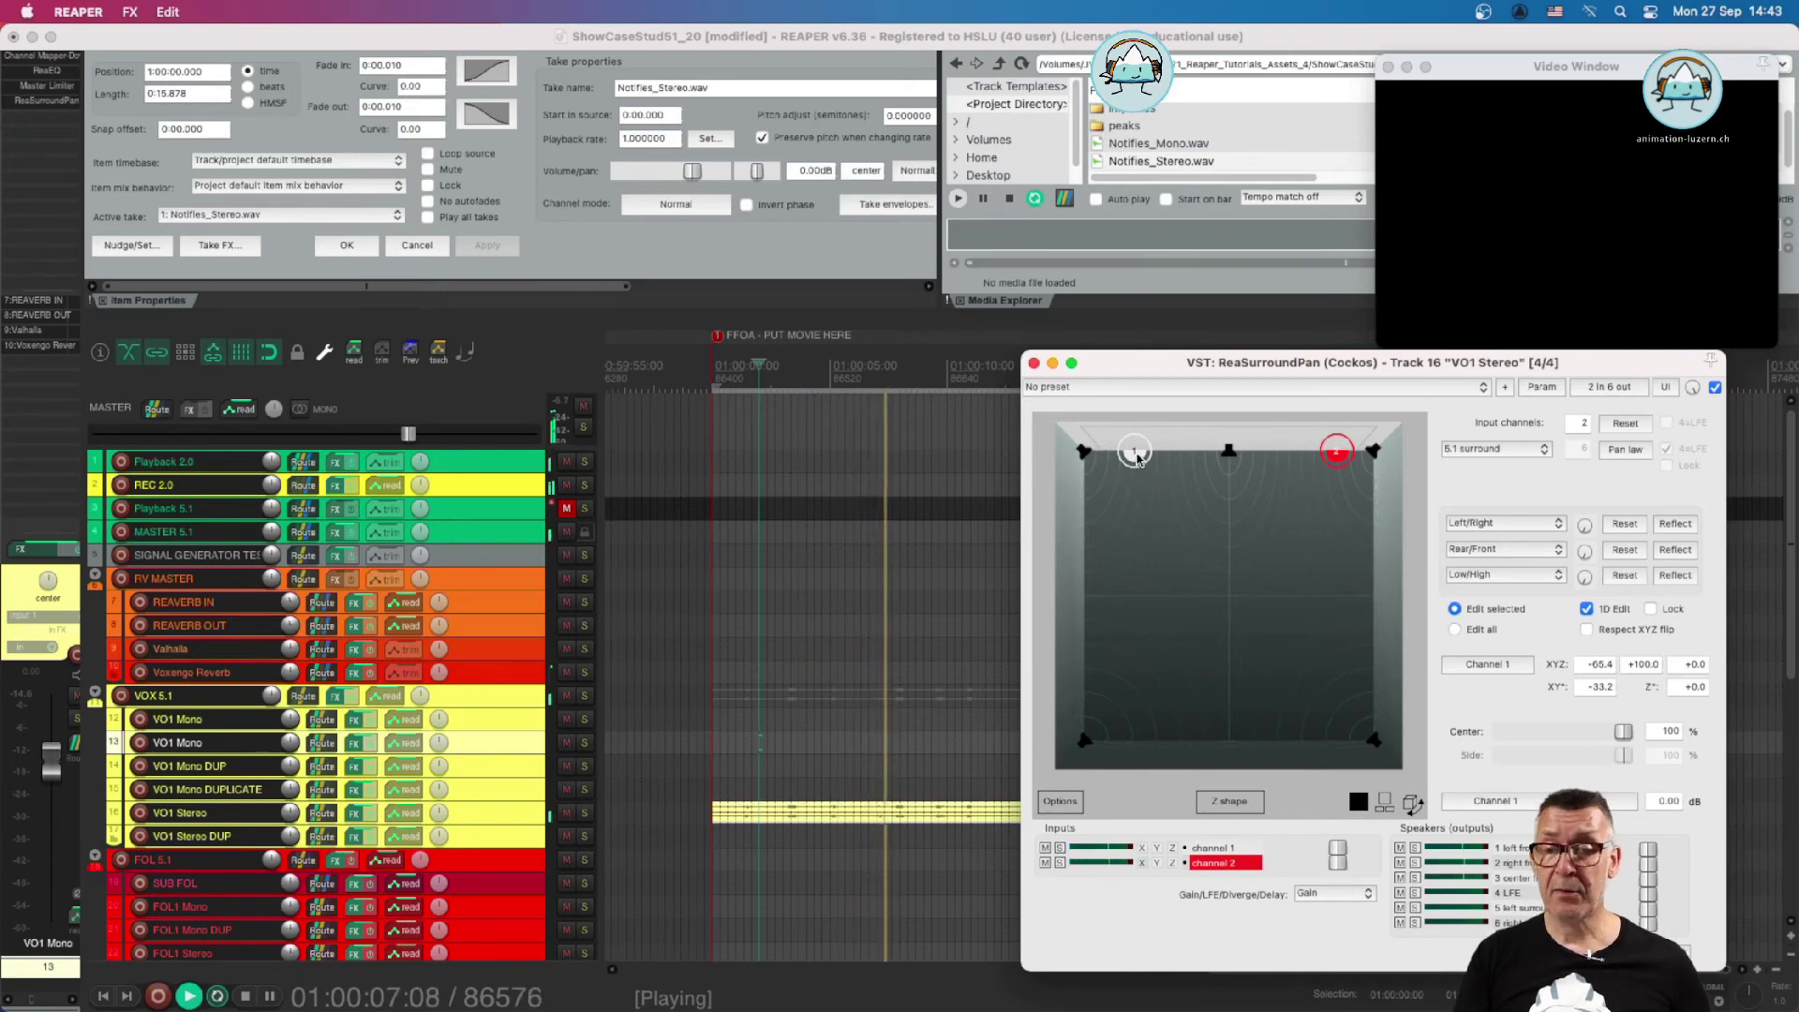
left_click_drag(1137, 460, 1115, 672)
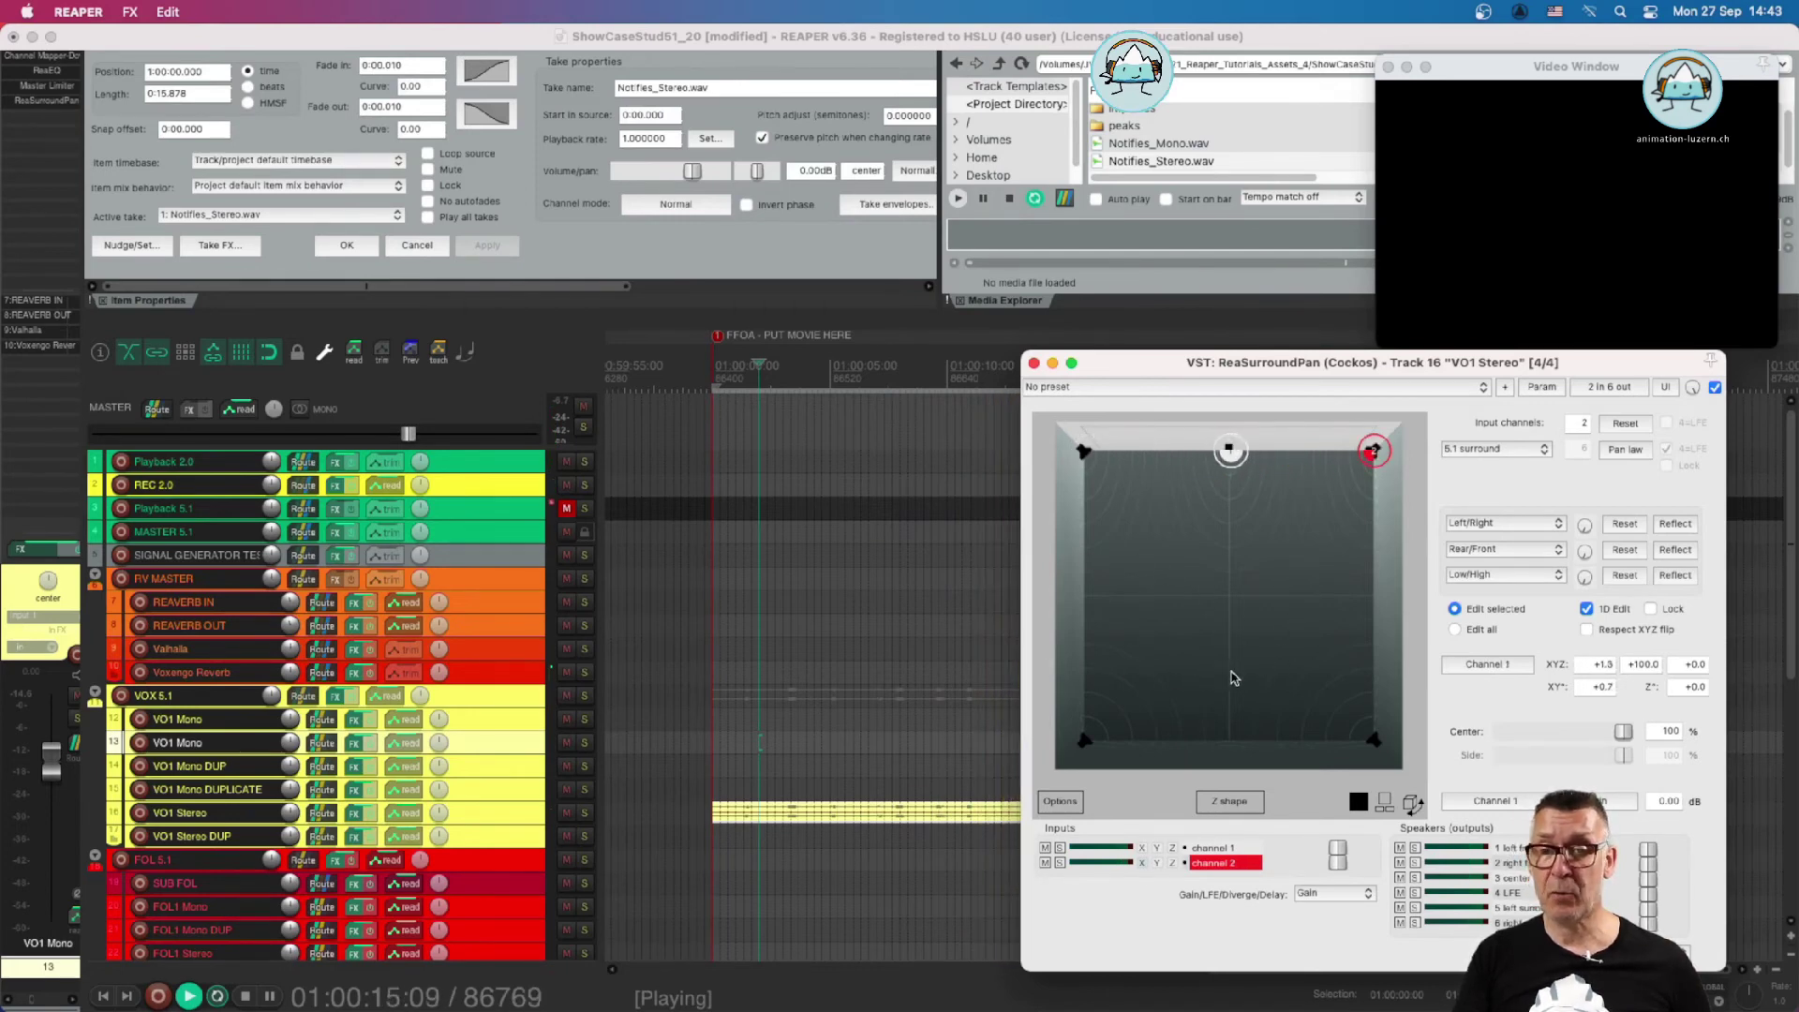
left_click_drag(1179, 668, 1141, 667)
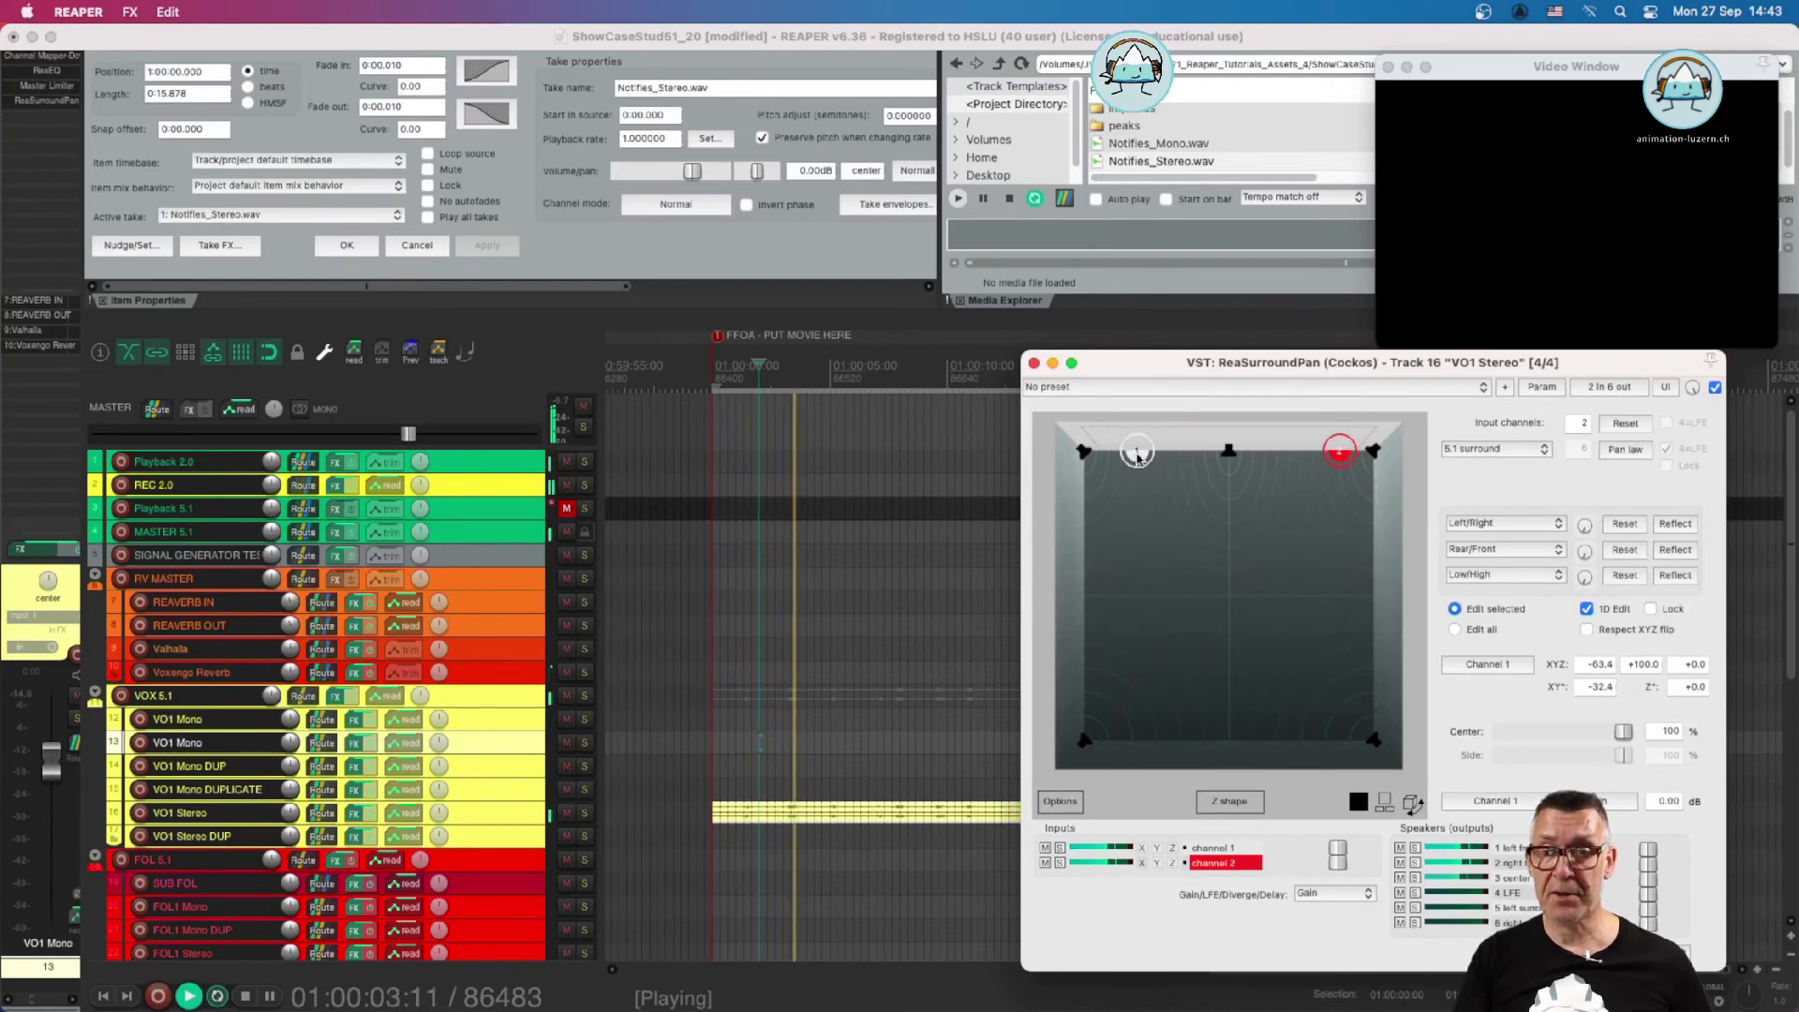
left_click_drag(1138, 457, 1137, 545)
left_click_drag(981, 564, 1057, 550)
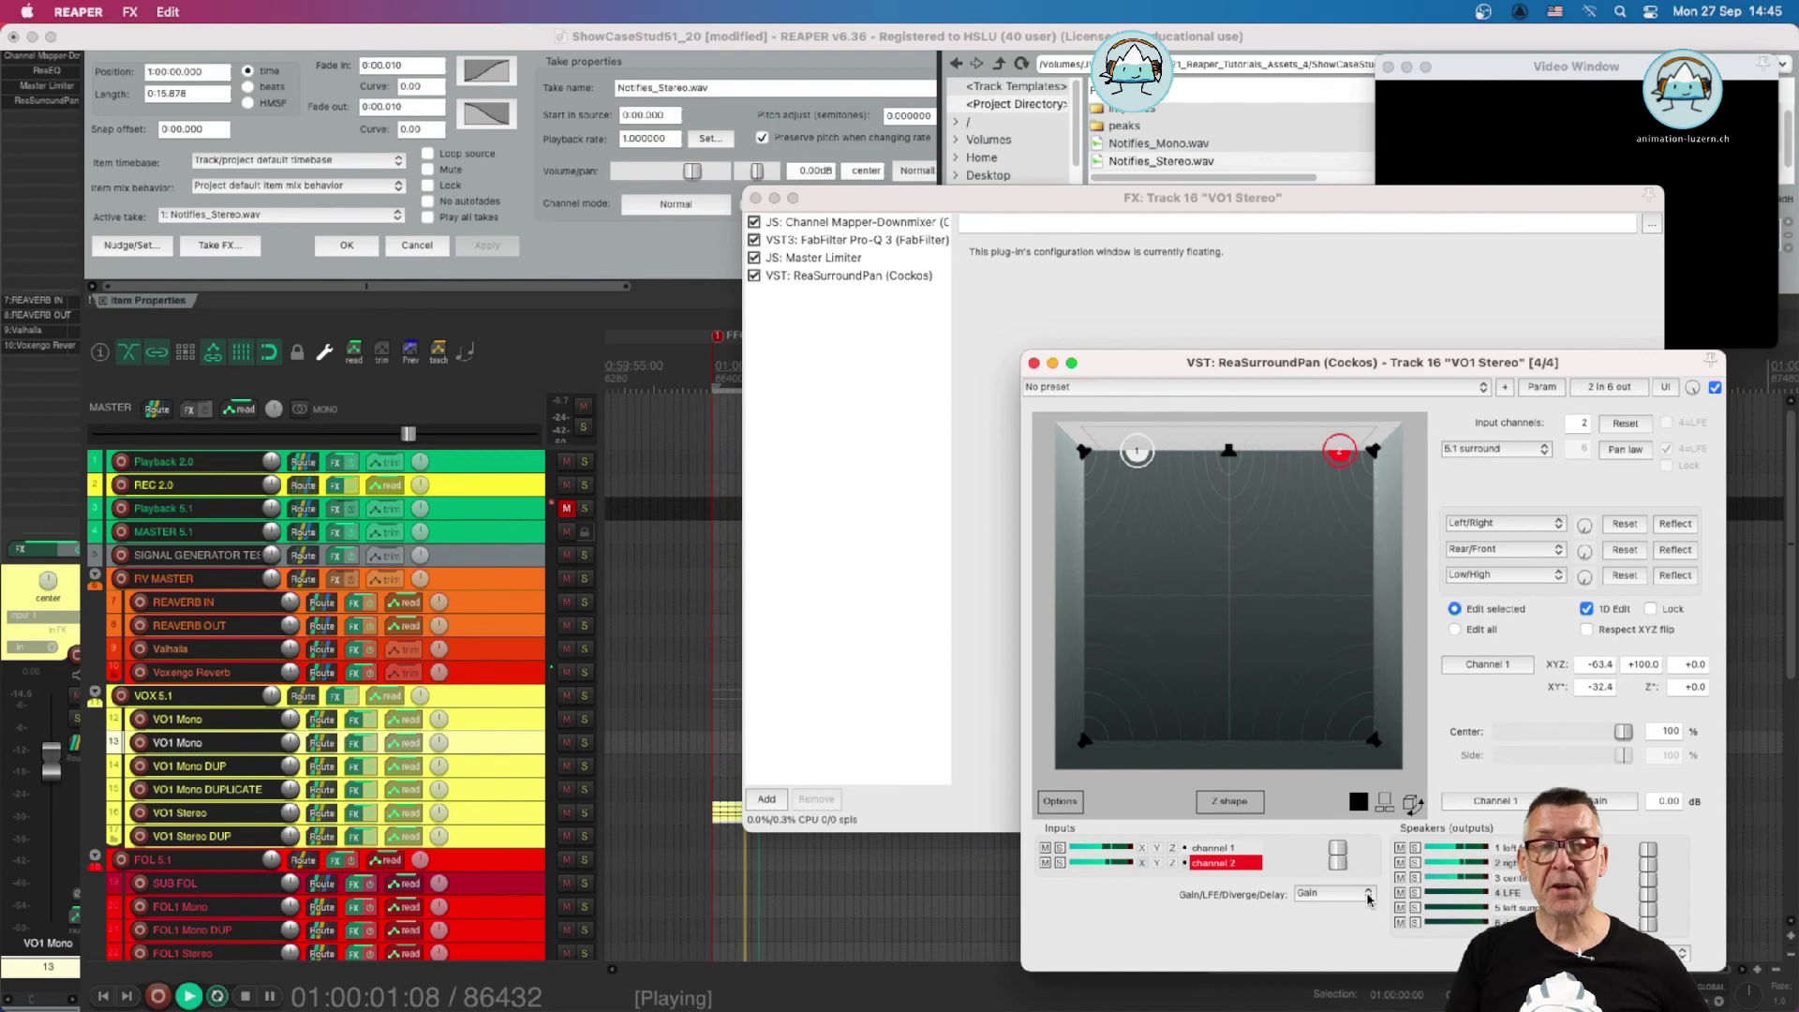
Show the LFE parameter for the stereo inputs, try raising the send to +8.6 dB, then return it to -inf
left_click(1369, 899)
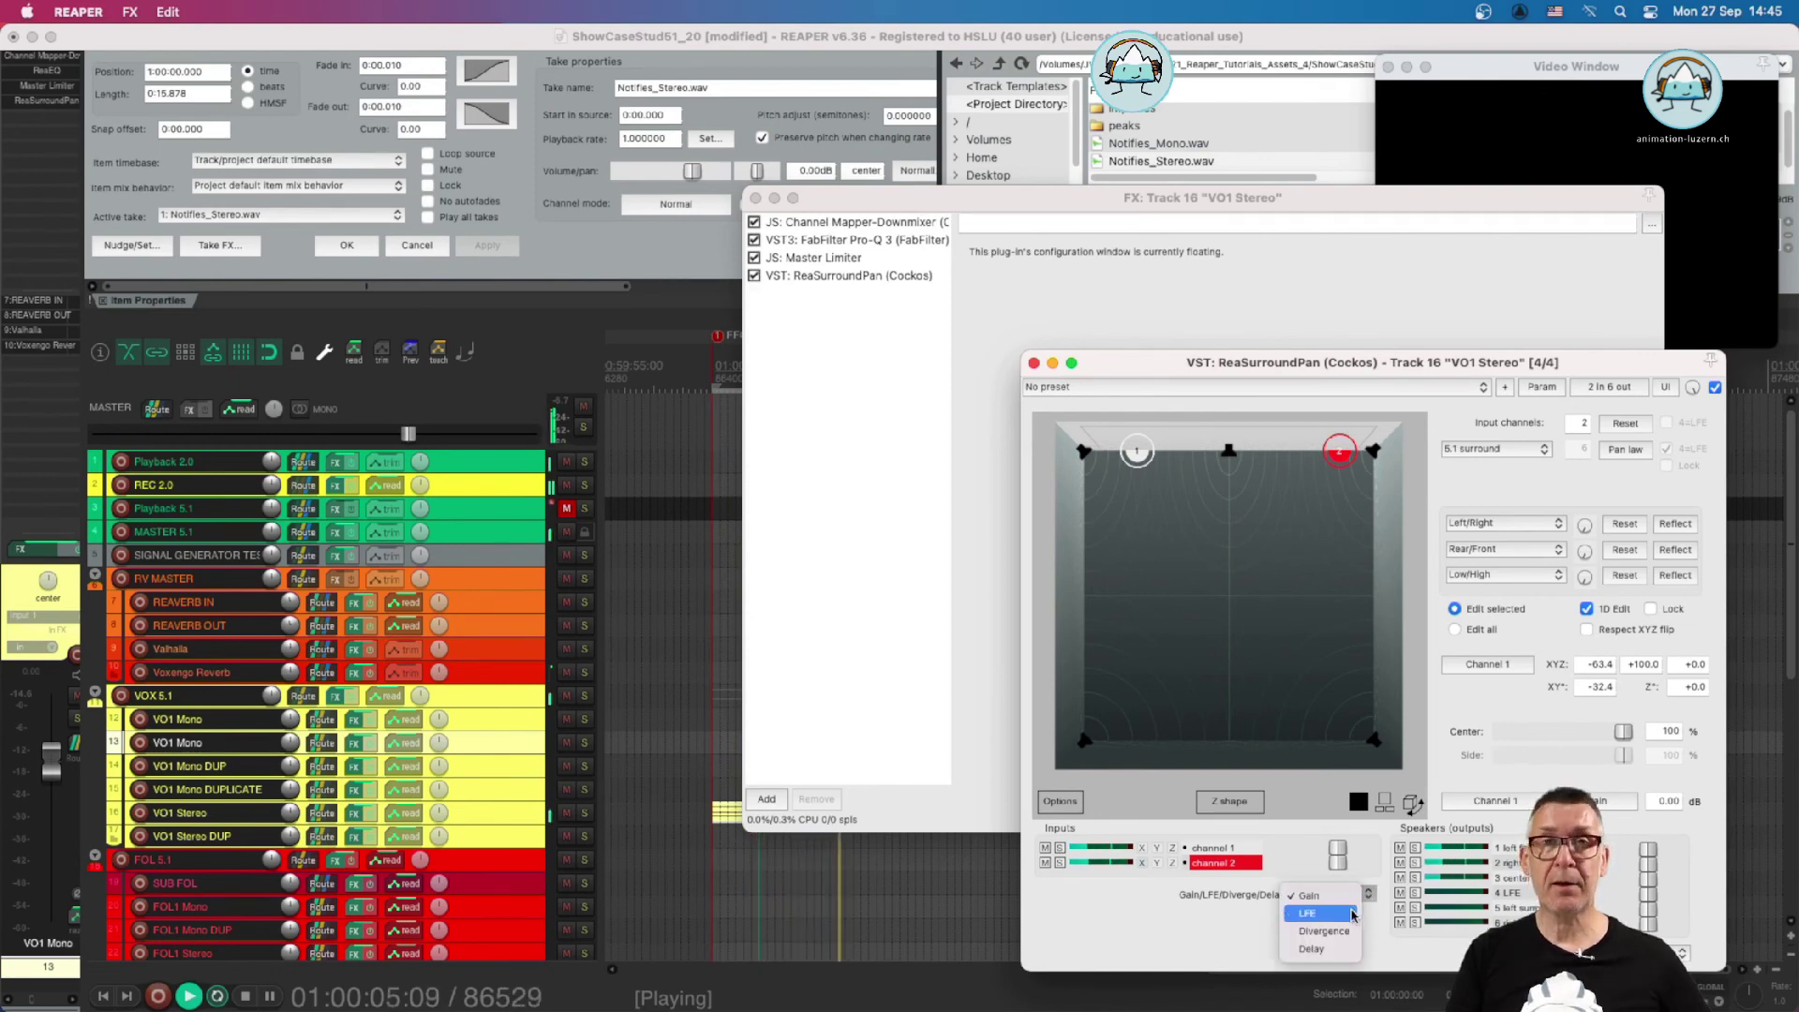
left_click(1353, 915)
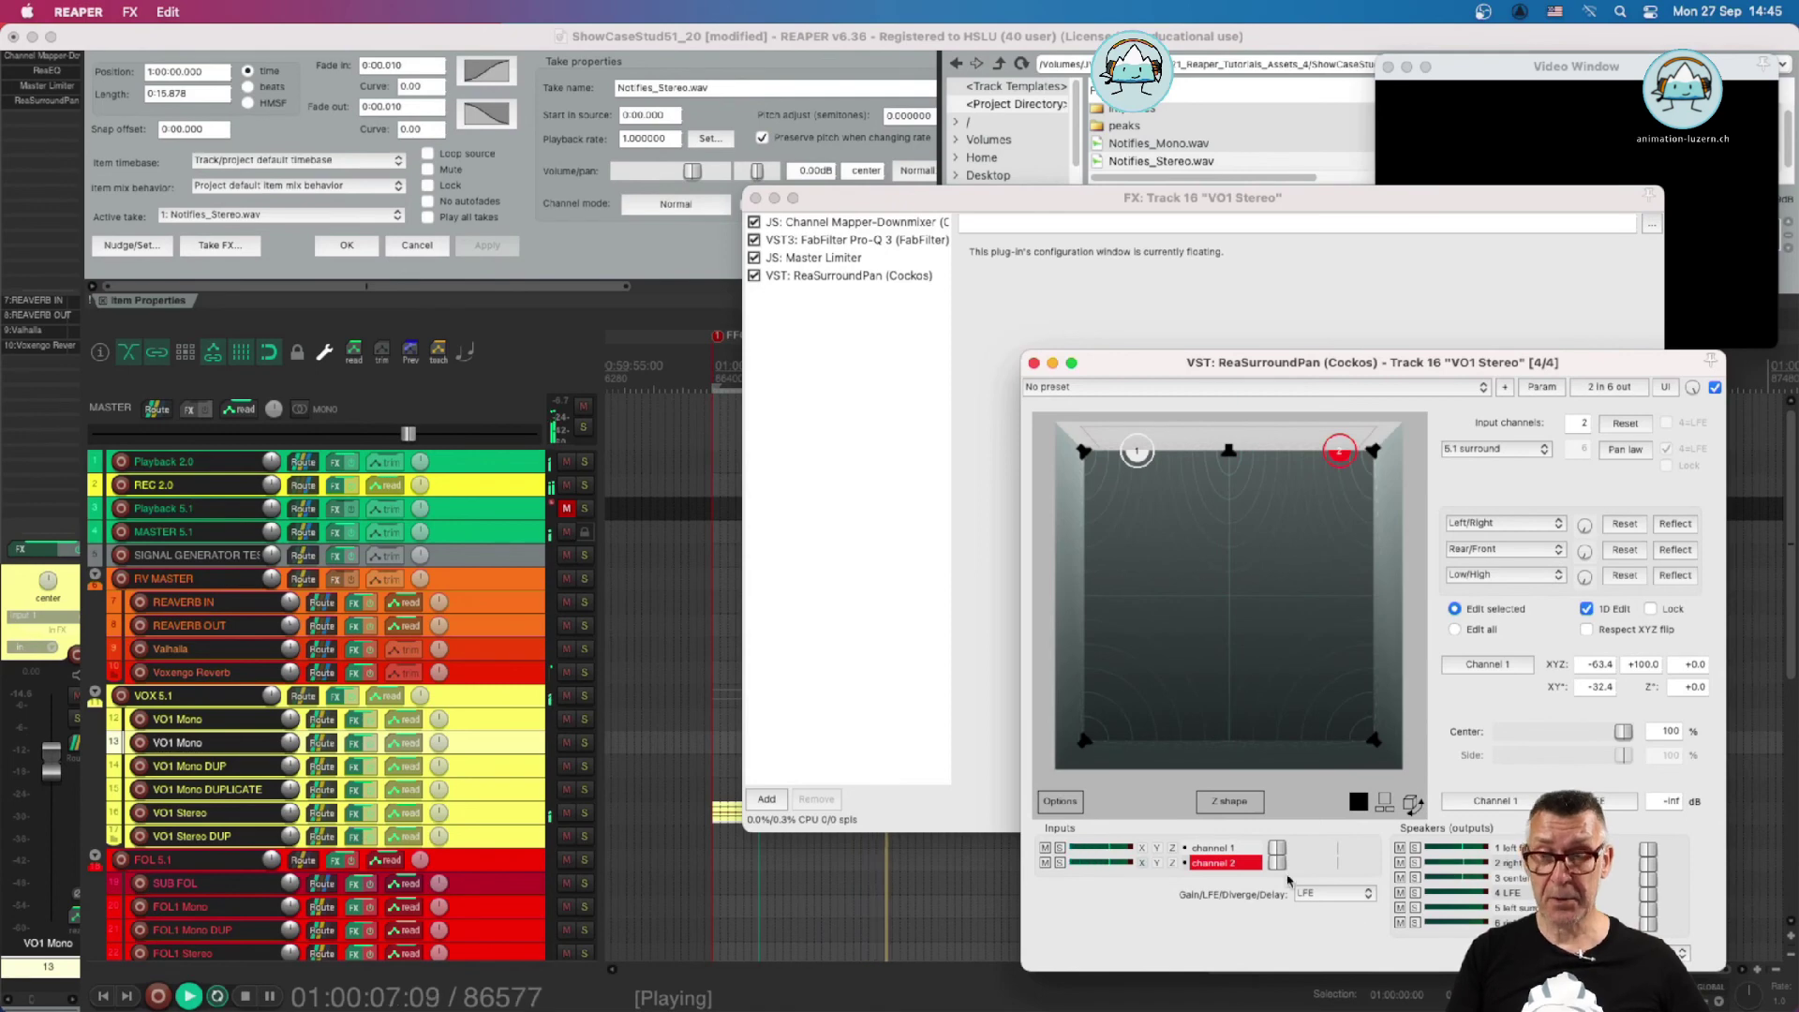
left_click_drag(1281, 859, 1365, 858)
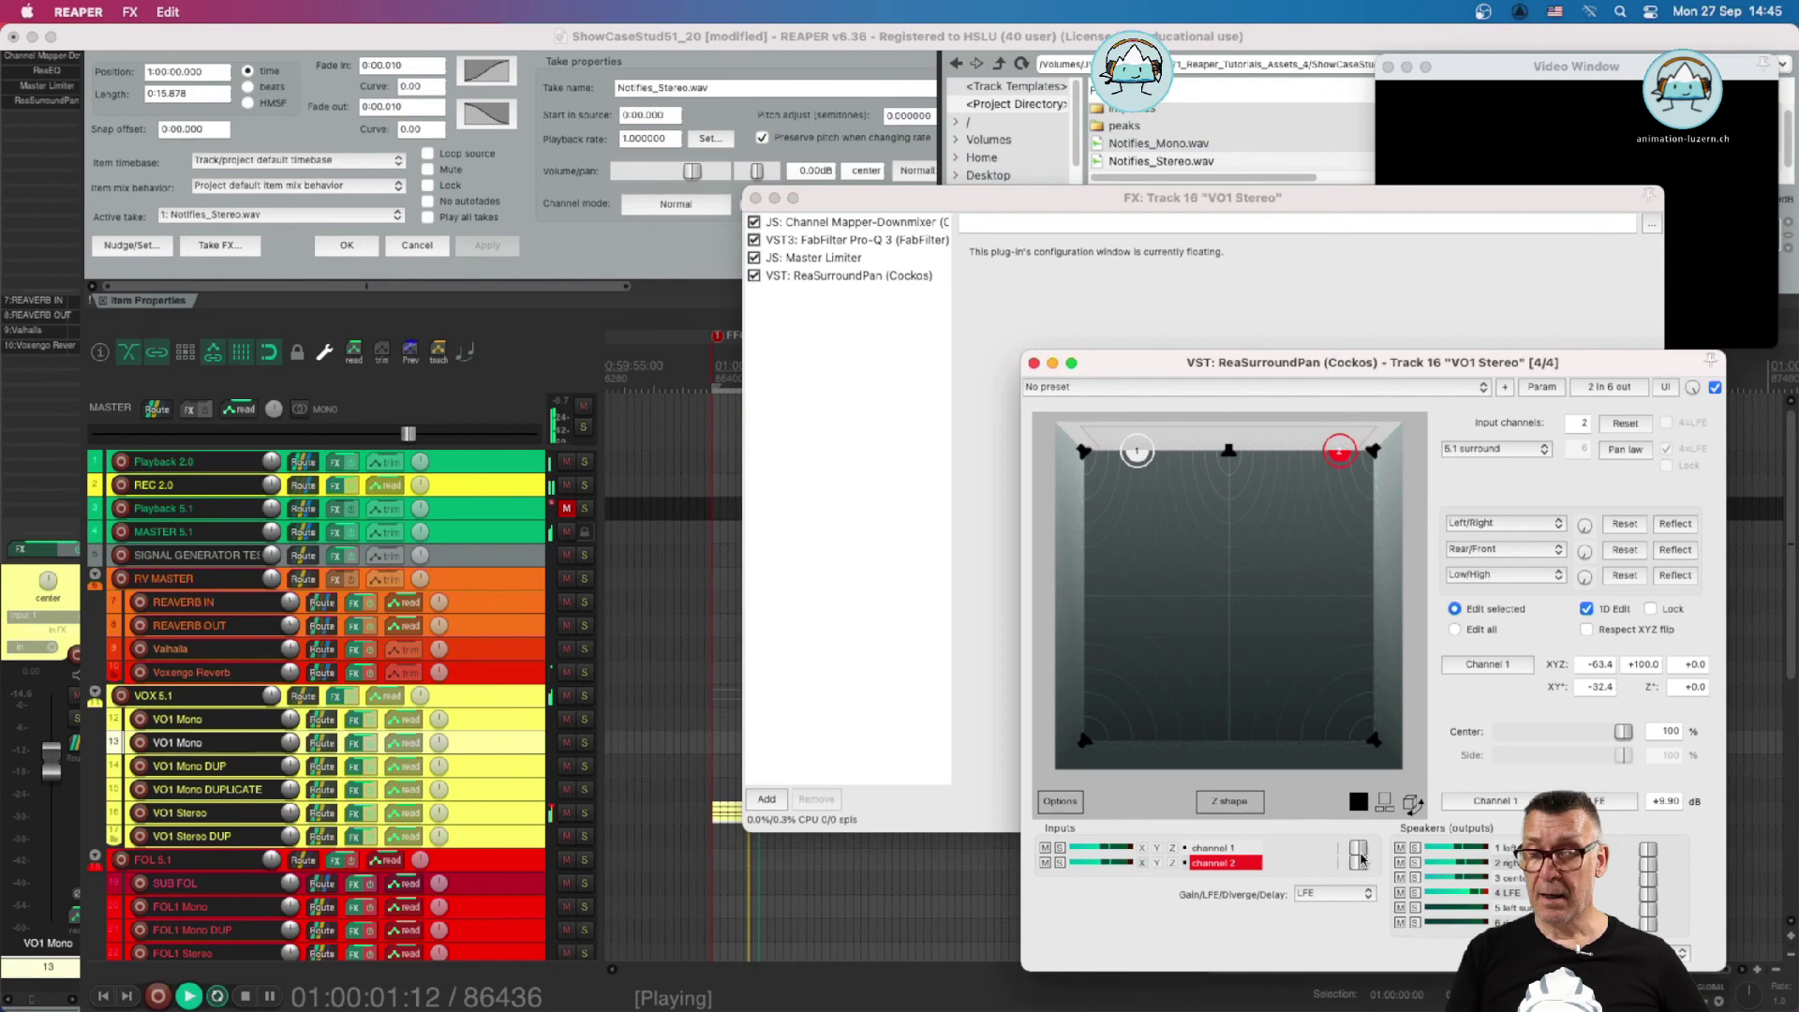
left_click_drag(1361, 857, 1340, 863)
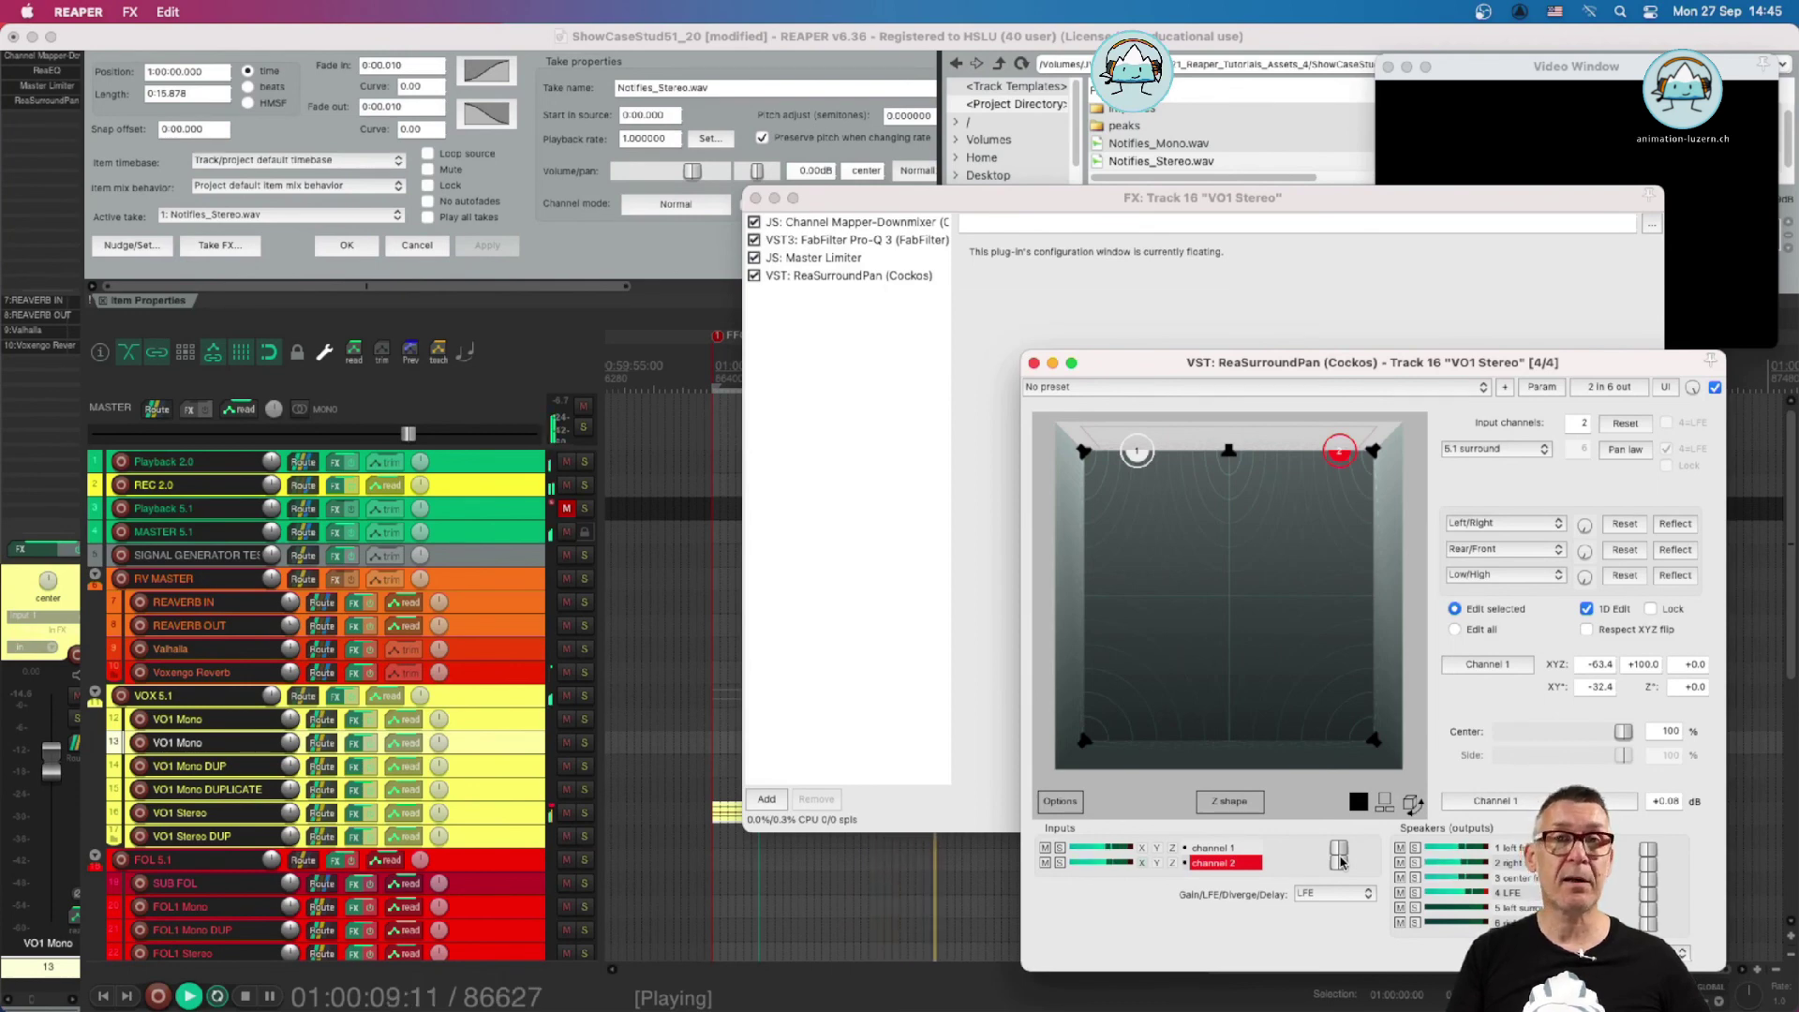
left_click_drag(1340, 862, 1075, 892)
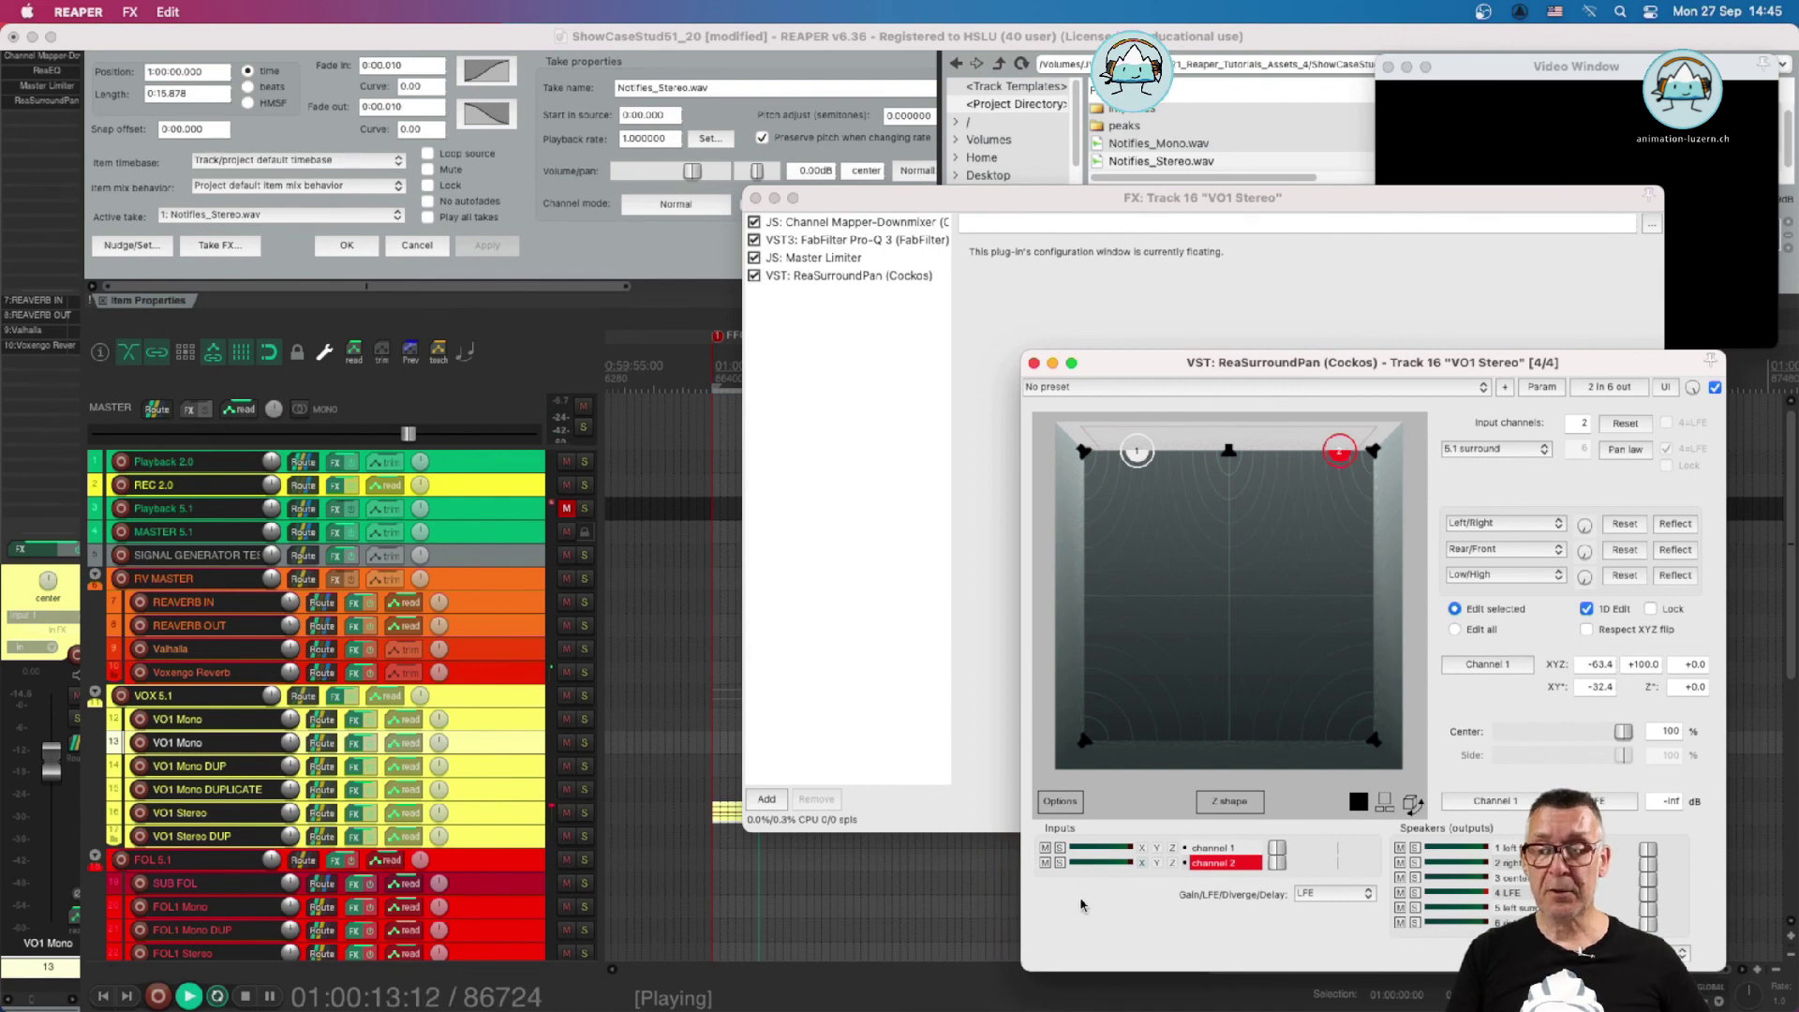